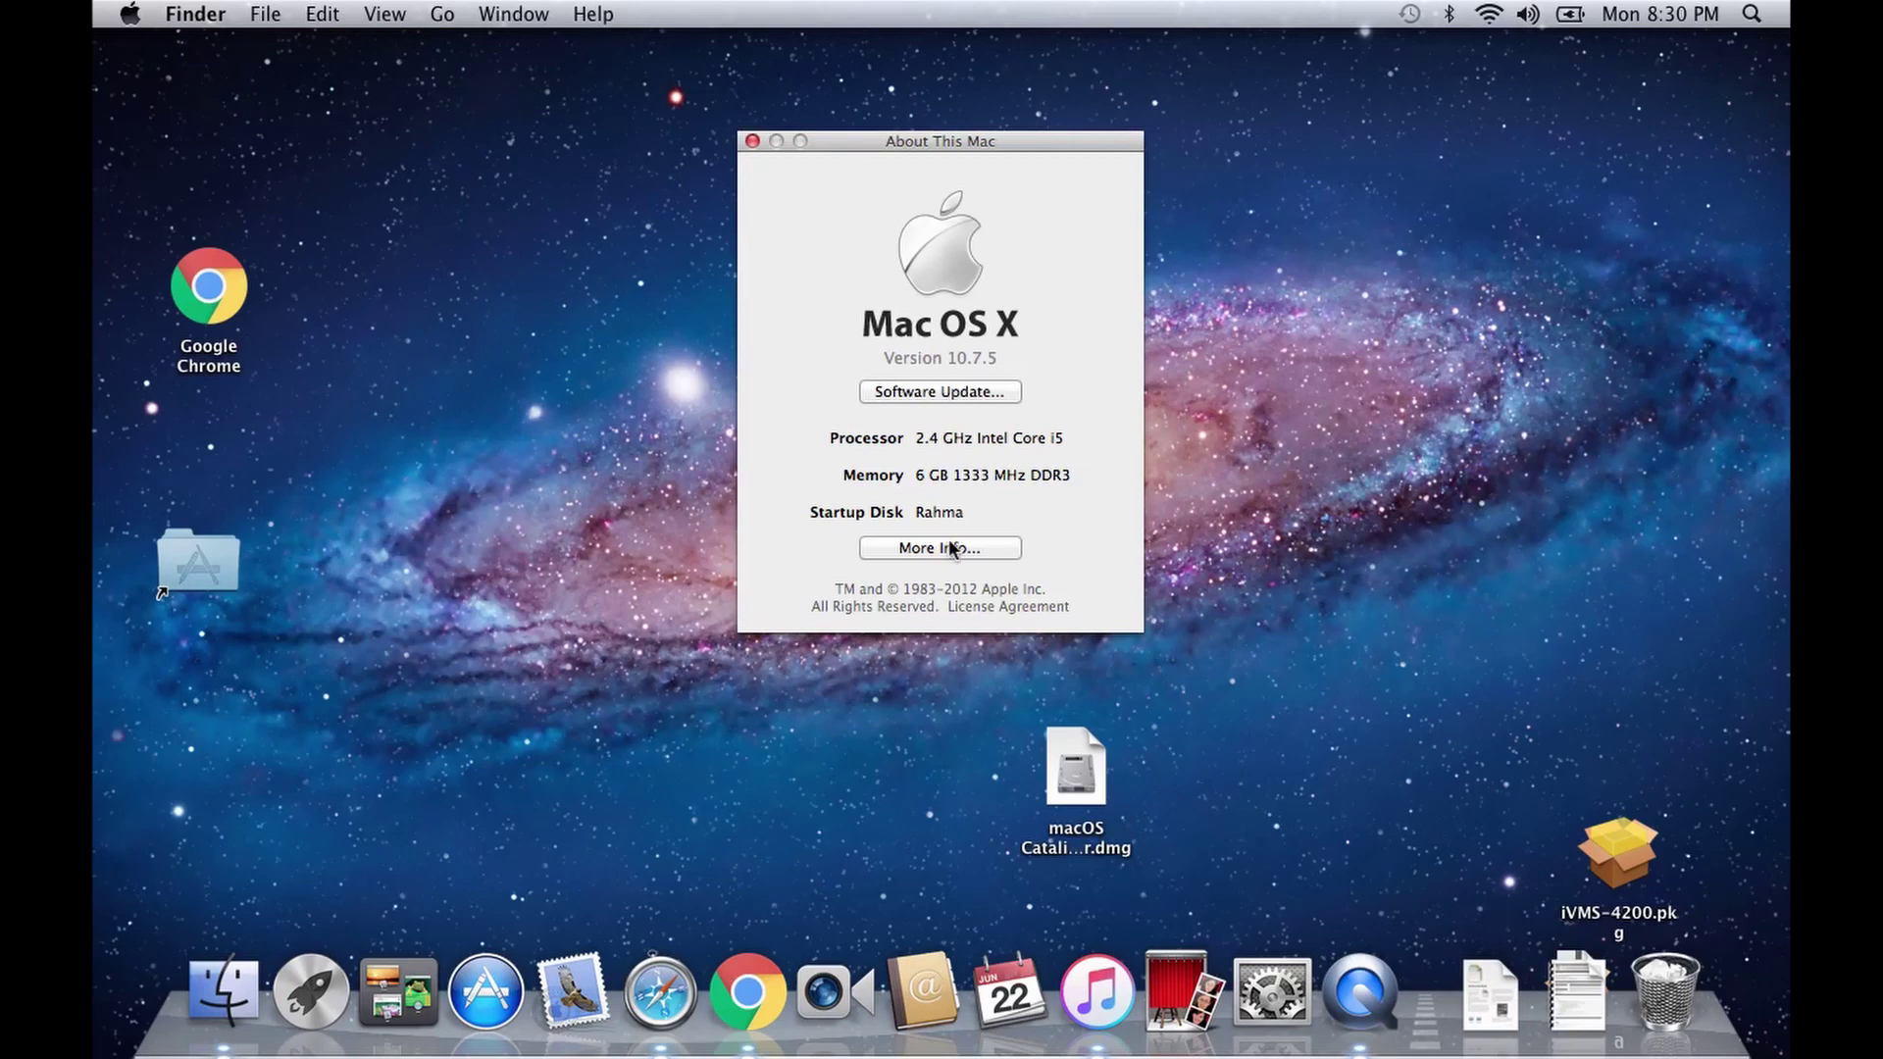
- Open the detailed hardware overview for this Mac and its System Report to check the model
{"action": "left_click", "coordinate": [950, 547]}
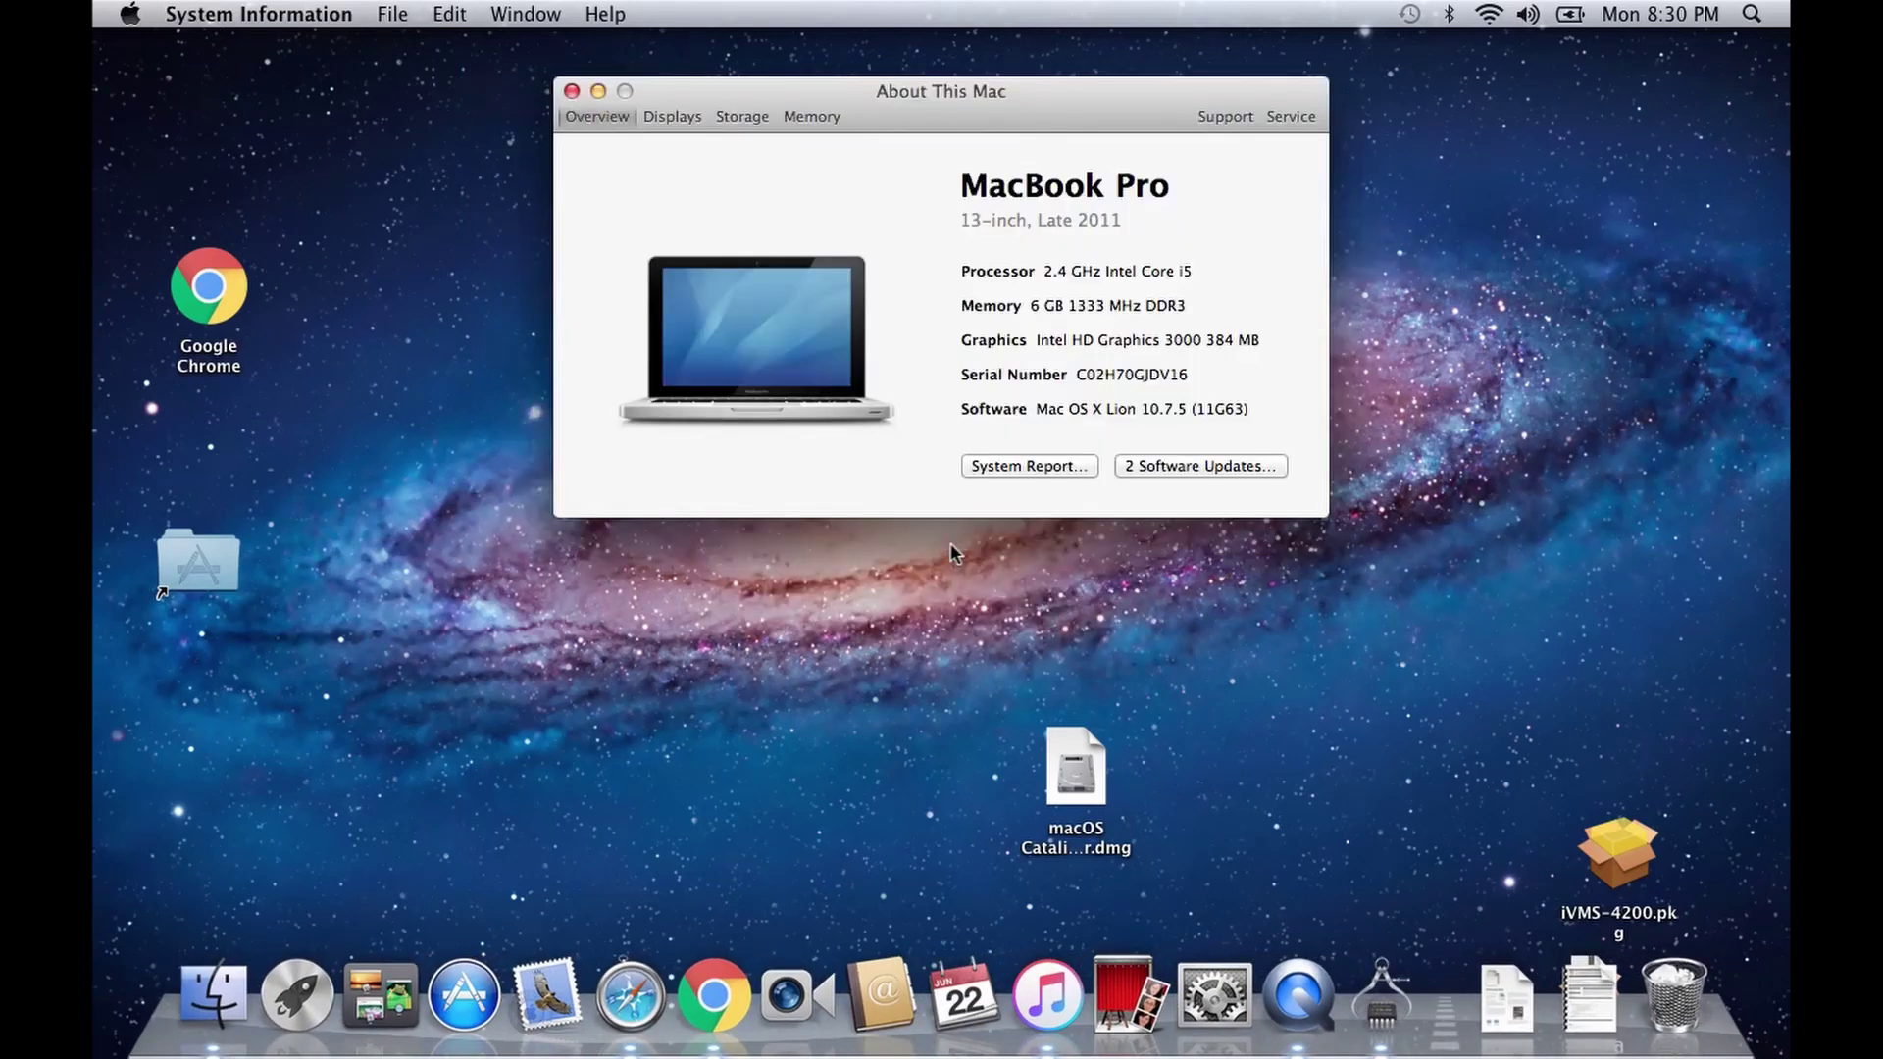
{"action": "left_click", "coordinate": [1065, 466]}
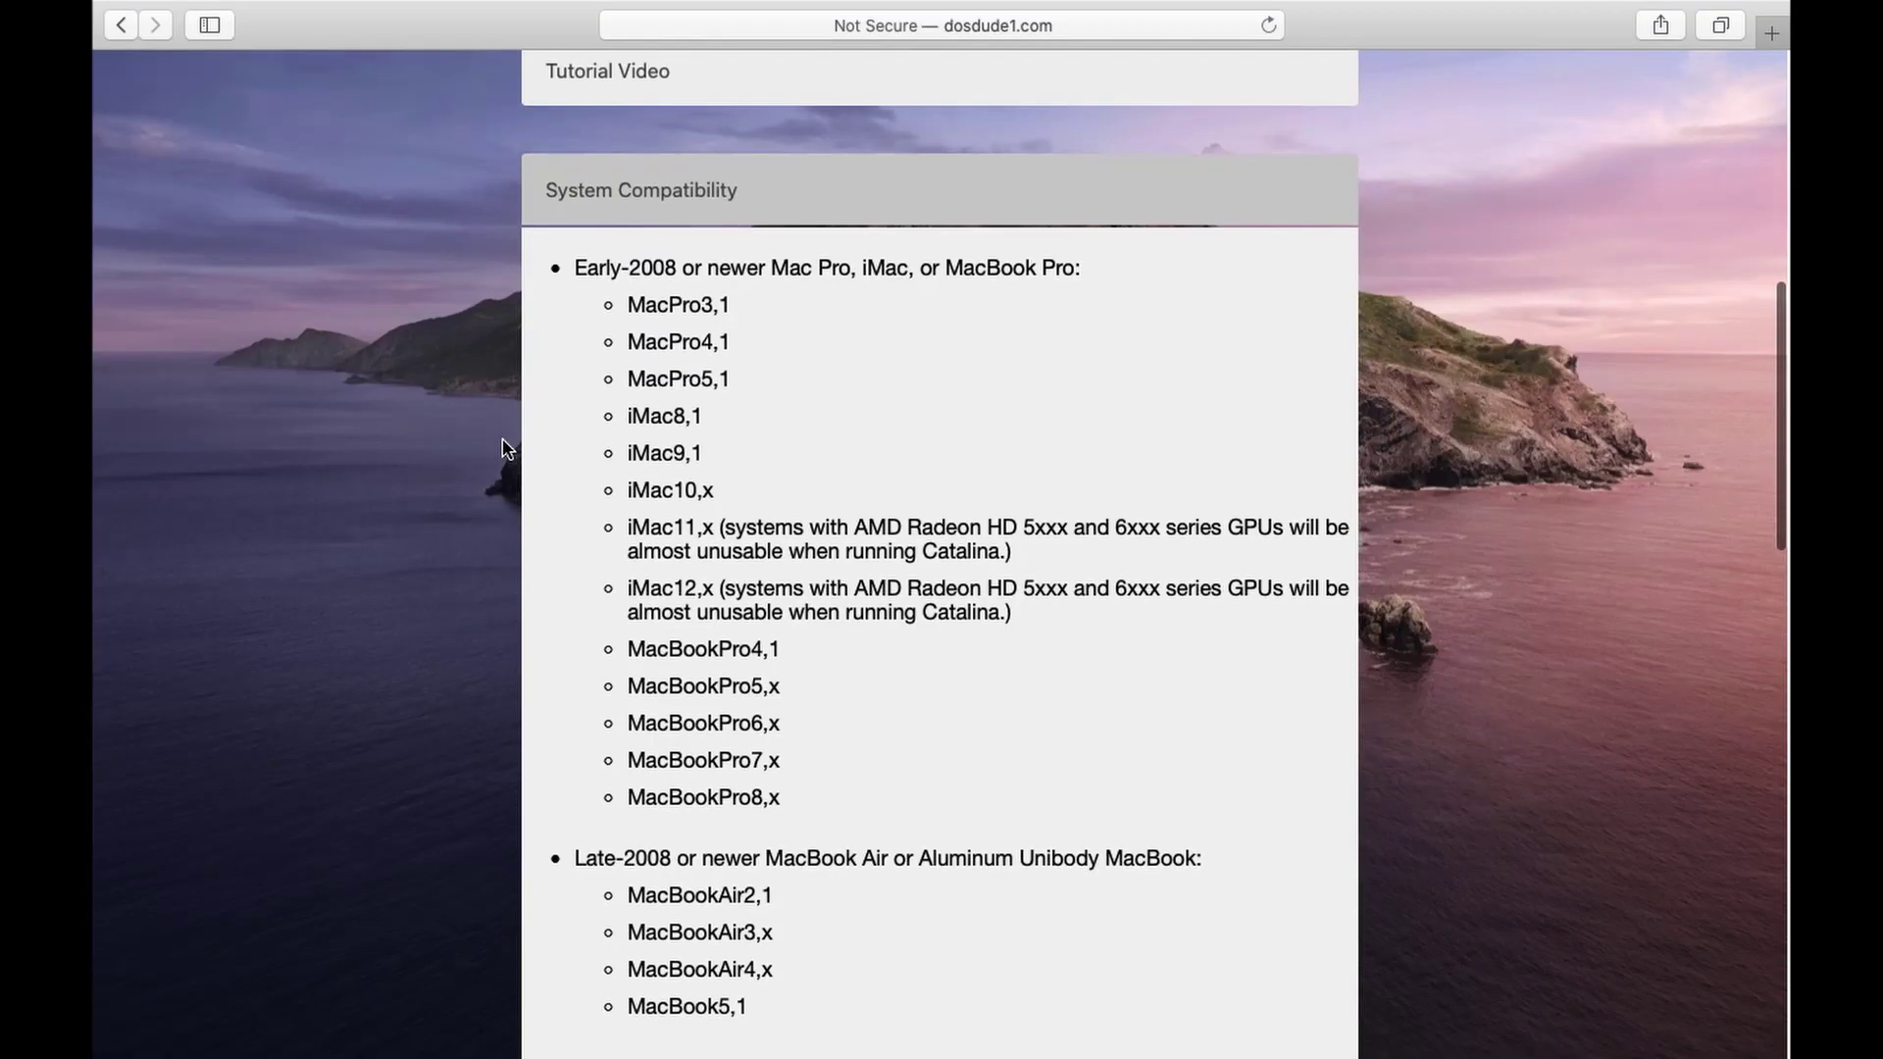
- Examine the Catalina Patcher page's supported and unsupported Mac models, along with its known issues
{"action": "scroll", "coordinate": [505, 446], "scroll_direction": "down", "scroll_amount": 2}
{"action": "scroll", "coordinate": [505, 448], "scroll_direction": "up", "scroll_amount": 2}
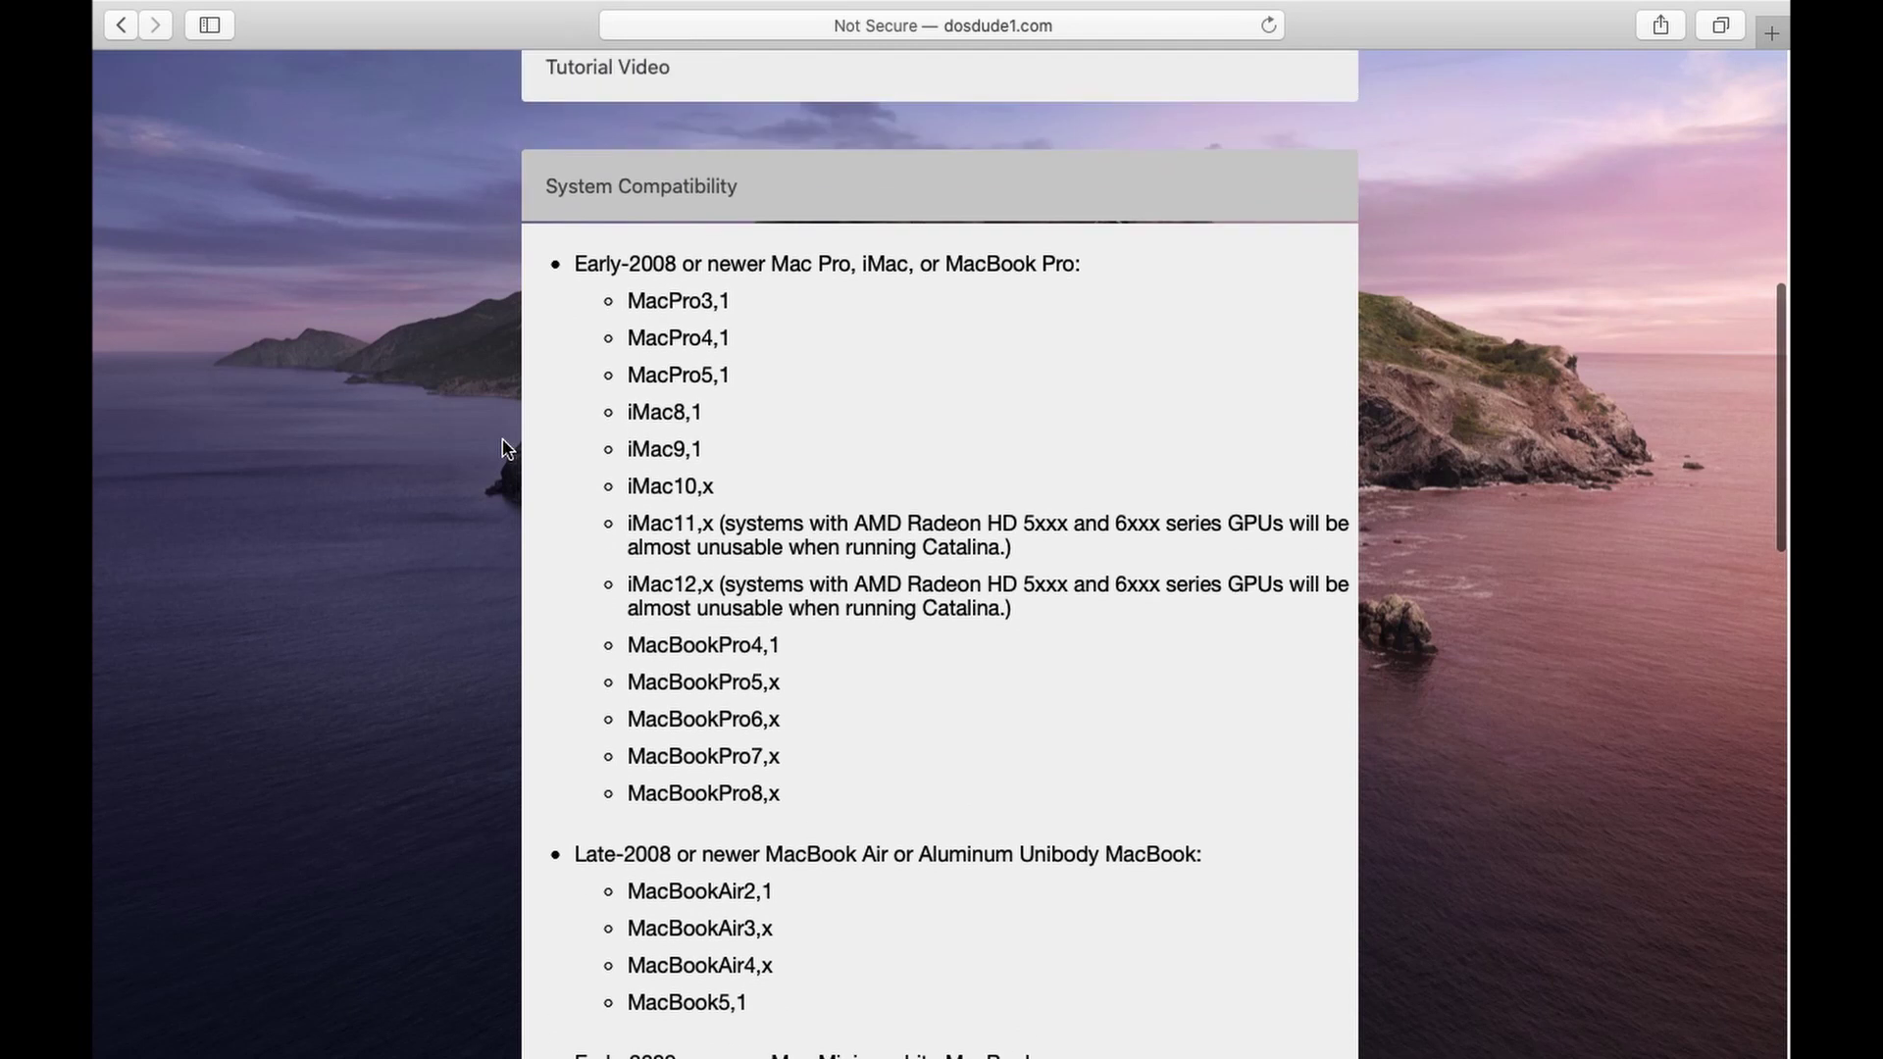
{"action": "scroll", "coordinate": [504, 448], "scroll_direction": "down", "scroll_amount": 2}
{"action": "scroll", "coordinate": [505, 448], "scroll_direction": "up", "scroll_amount": 3}
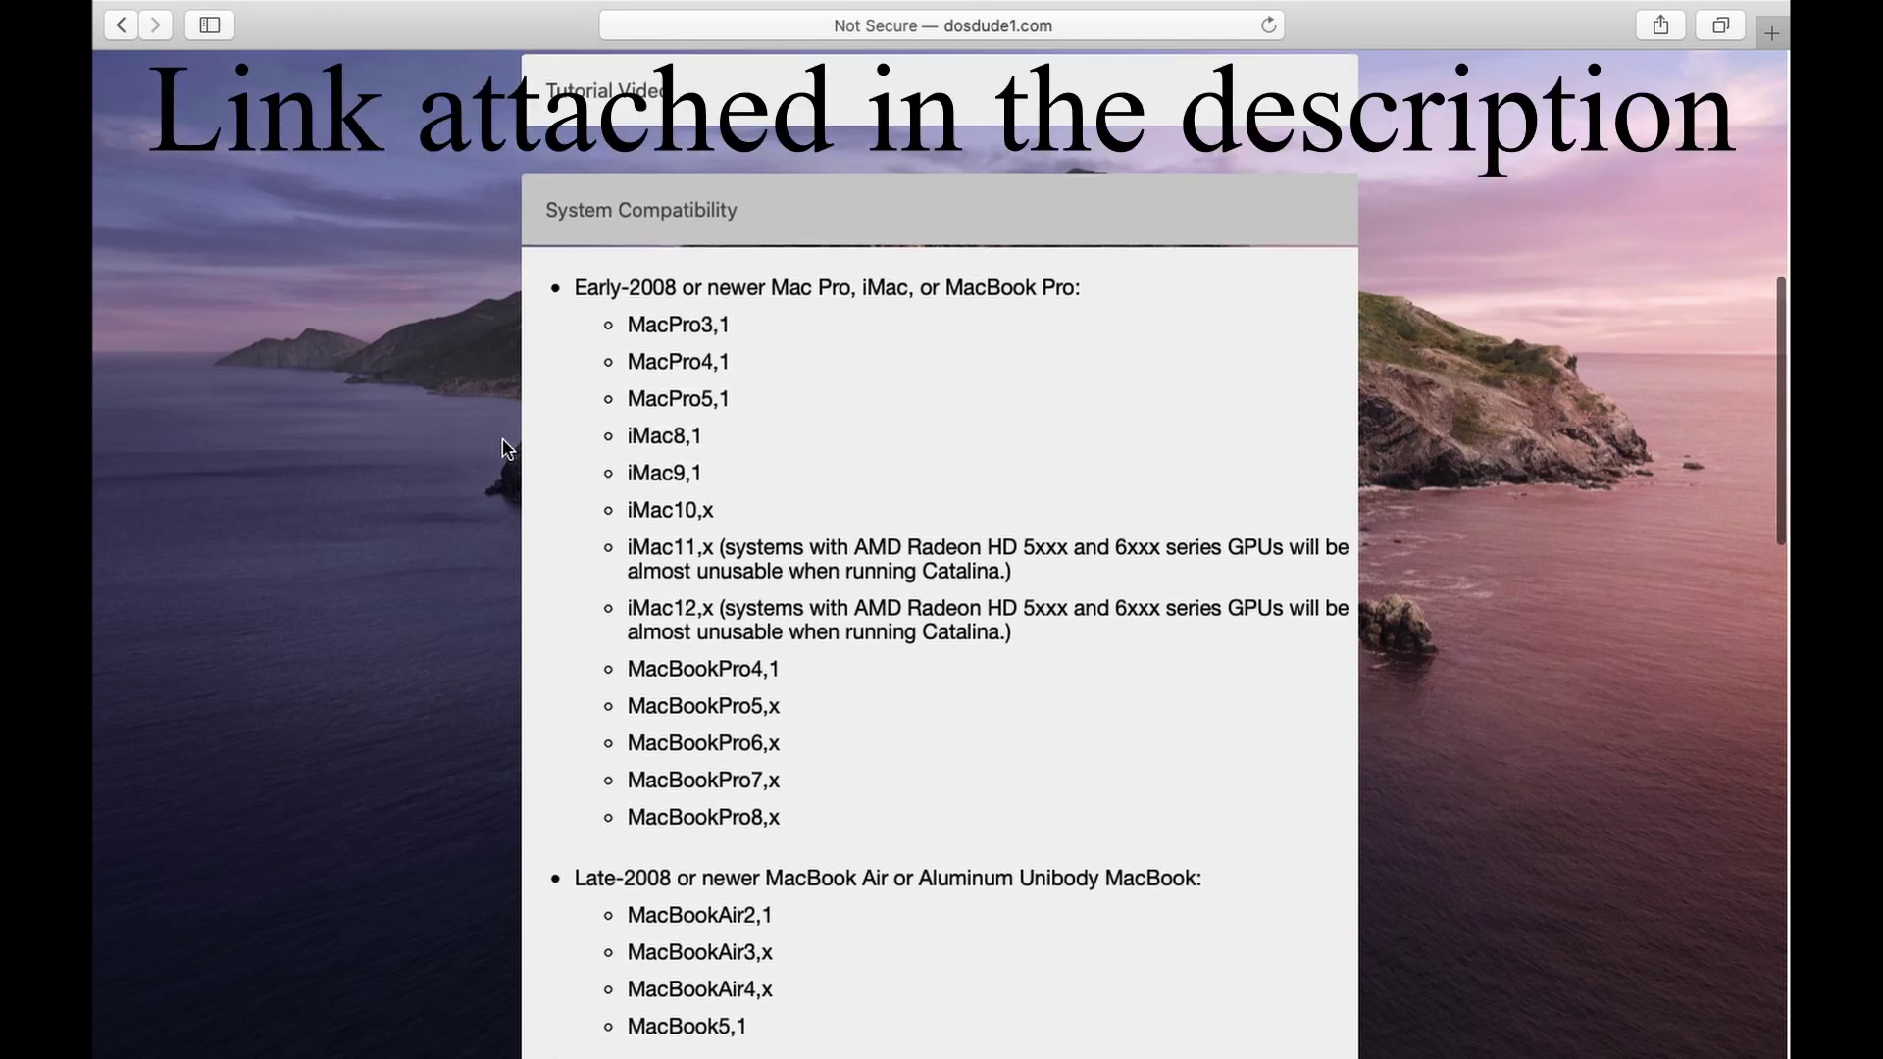
{"action": "scroll", "coordinate": [504, 448], "scroll_direction": "down", "scroll_amount": 2}
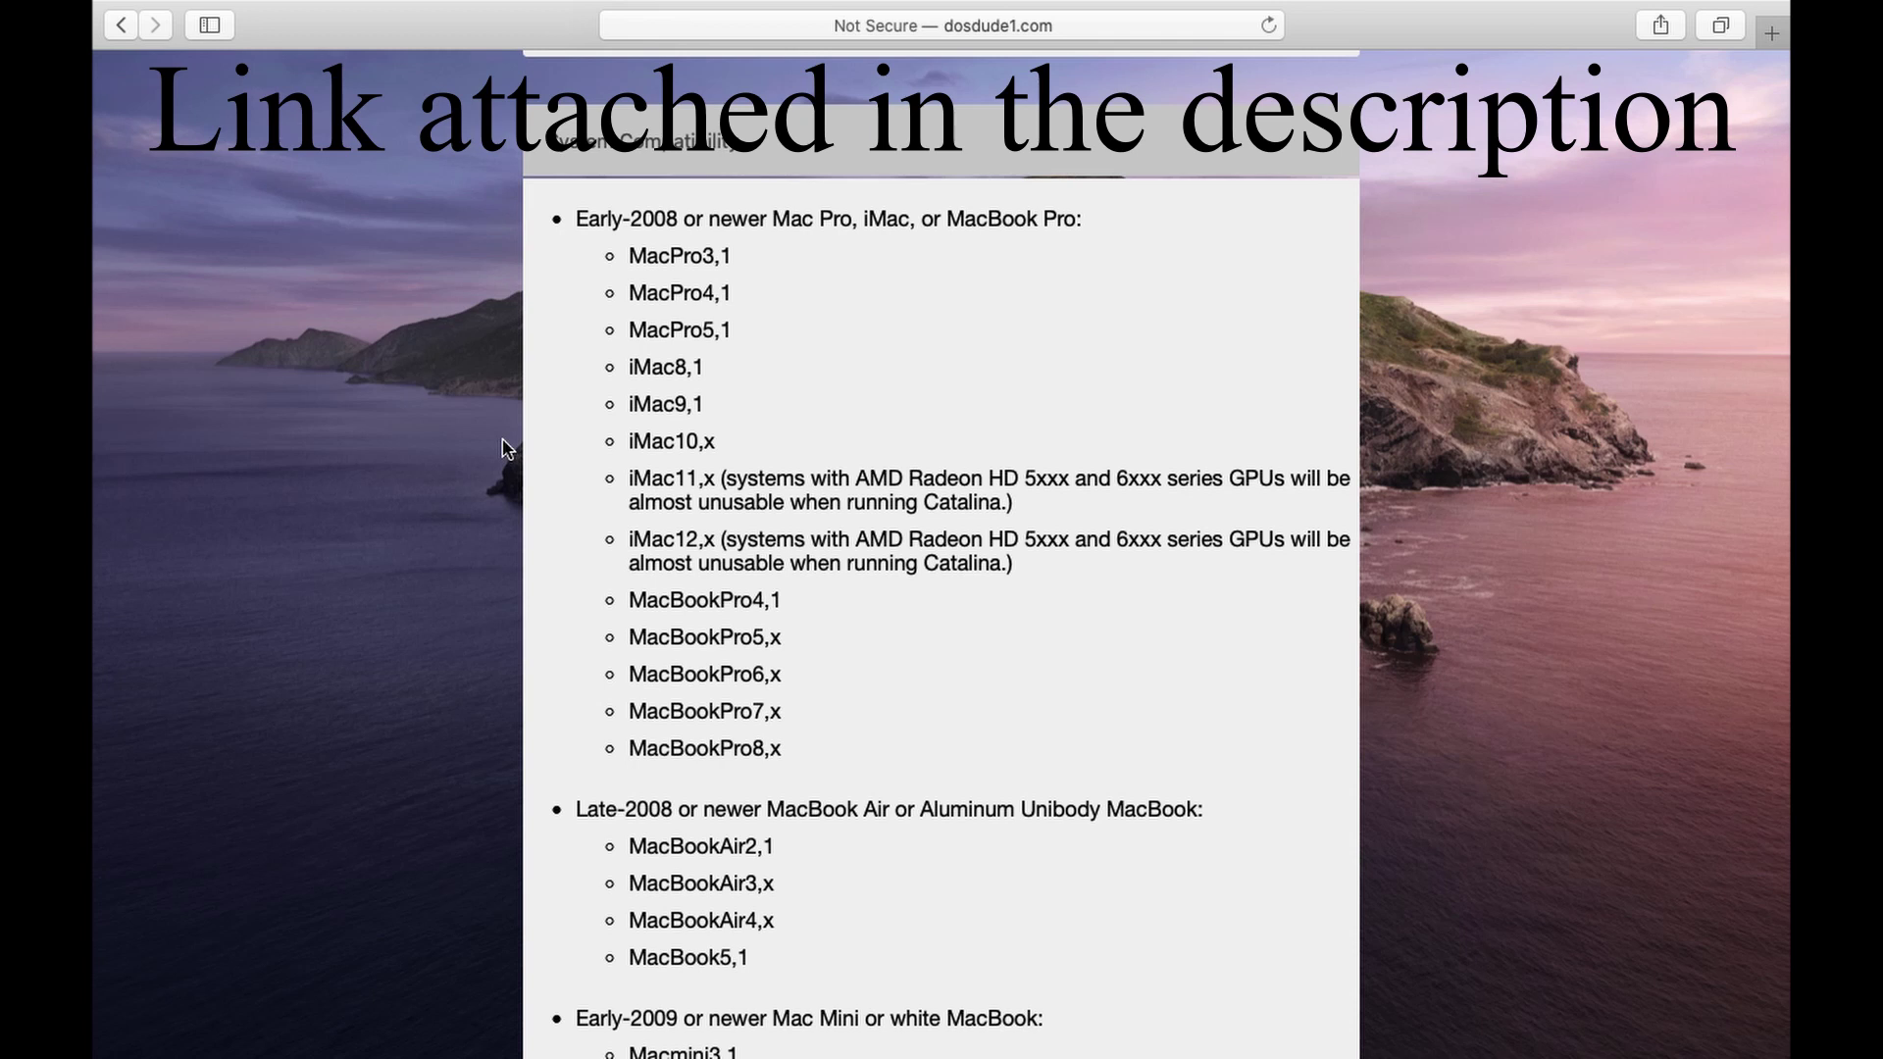
{"action": "scroll", "coordinate": [504, 448], "scroll_direction": "down", "scroll_amount": 4}
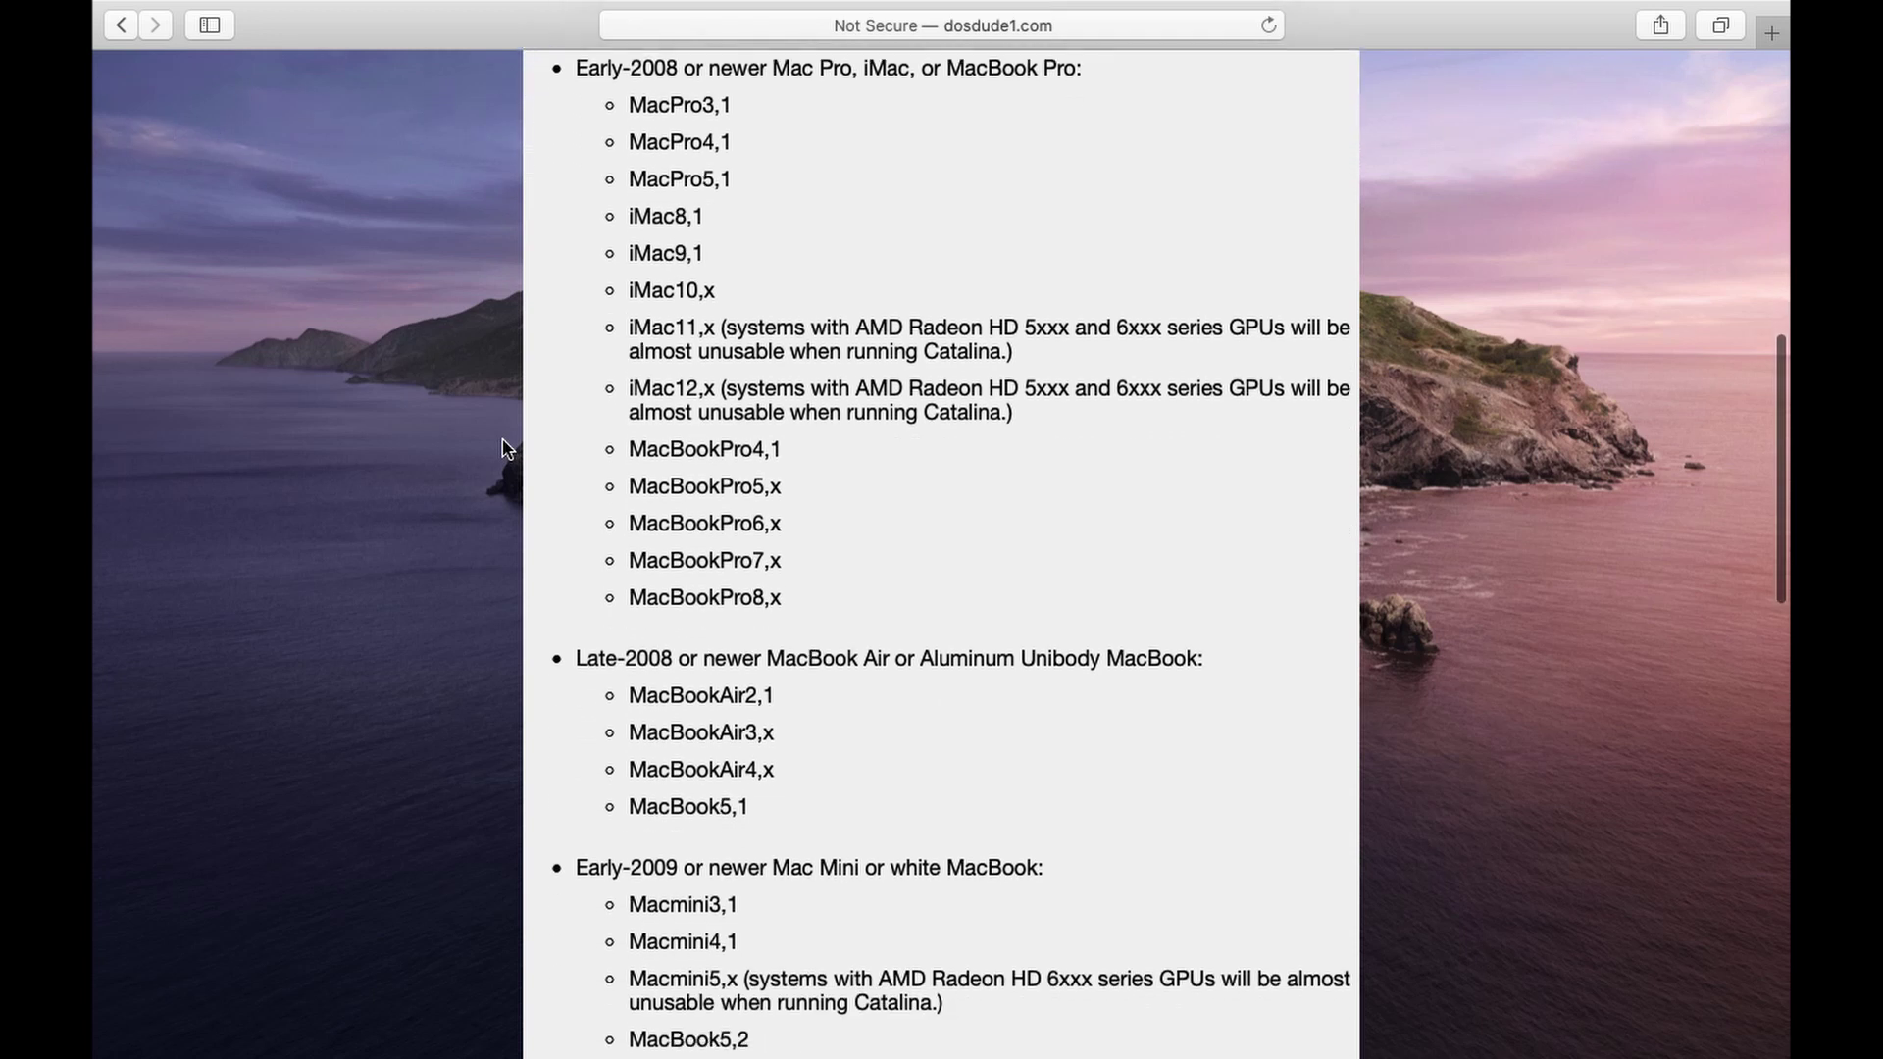
{"action": "scroll", "coordinate": [504, 448], "scroll_direction": "down", "scroll_amount": 7}
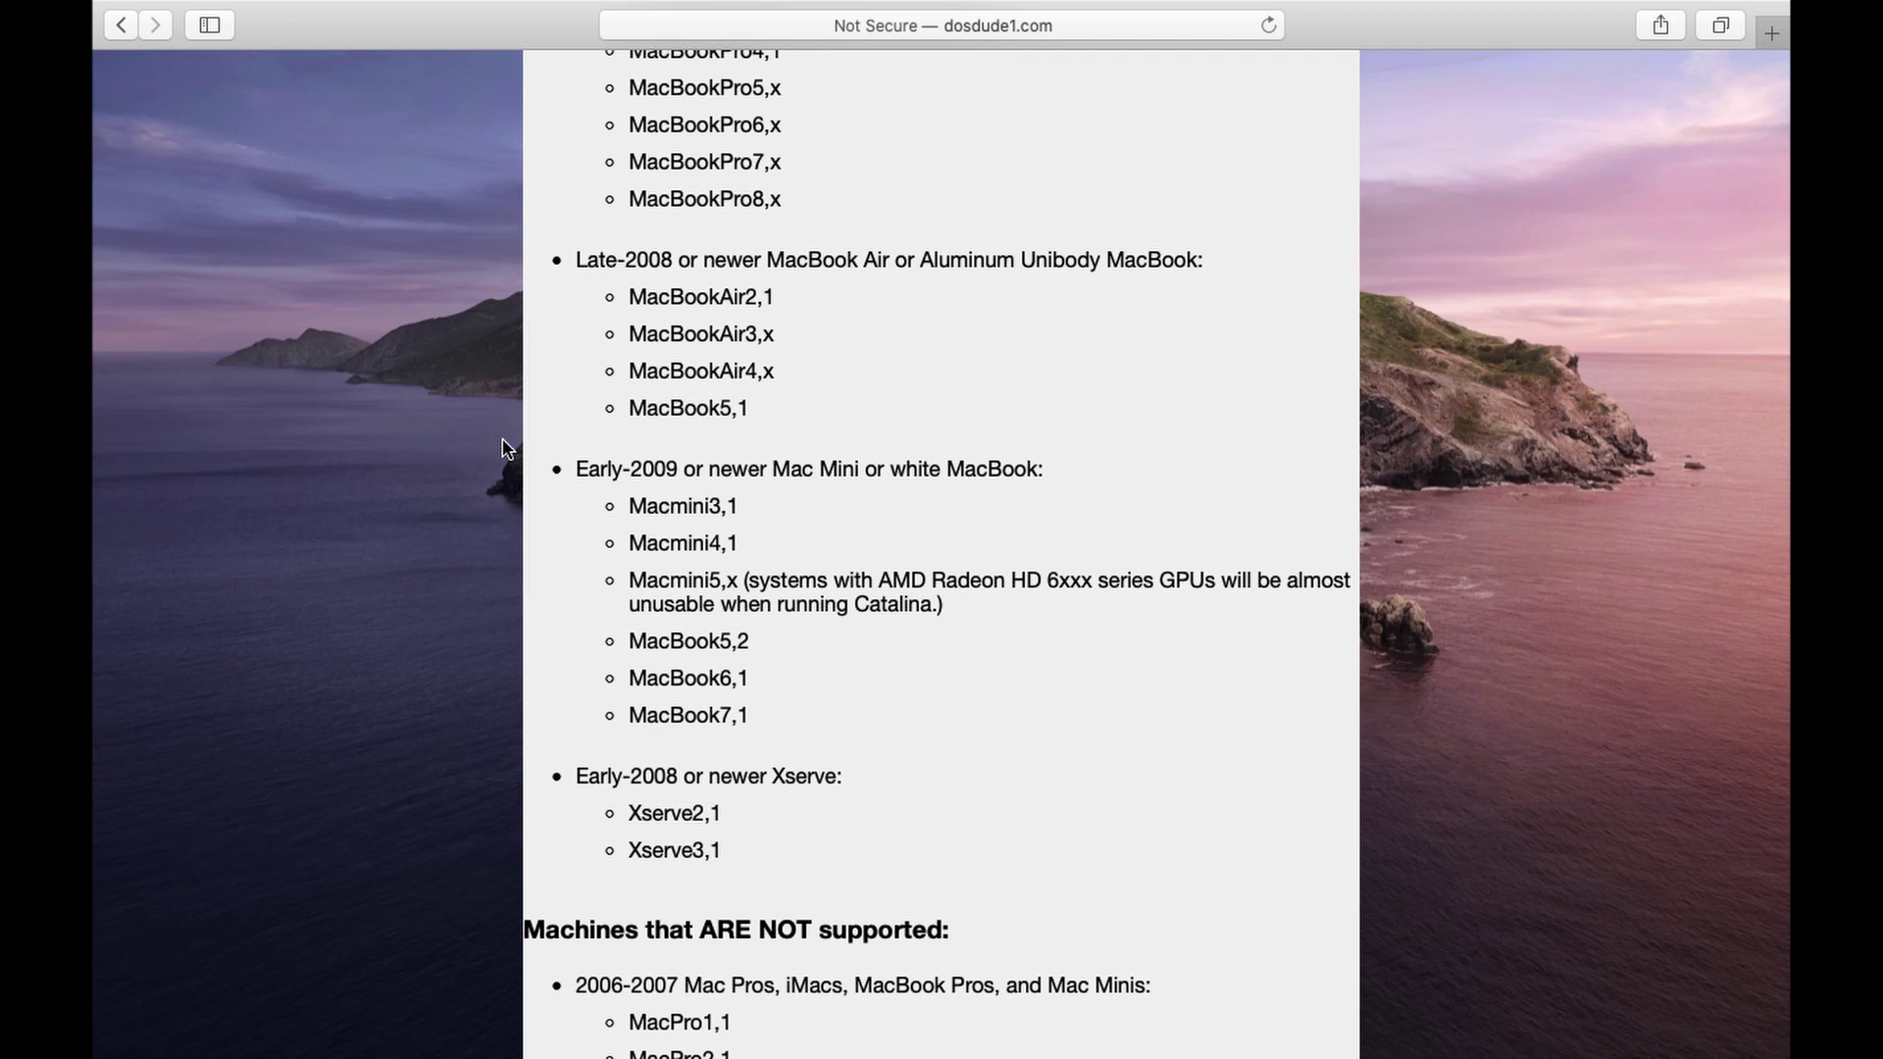
{"action": "scroll", "coordinate": [504, 448], "scroll_direction": "down", "scroll_amount": 3}
{"action": "scroll", "coordinate": [504, 449], "scroll_direction": "down", "scroll_amount": 5}
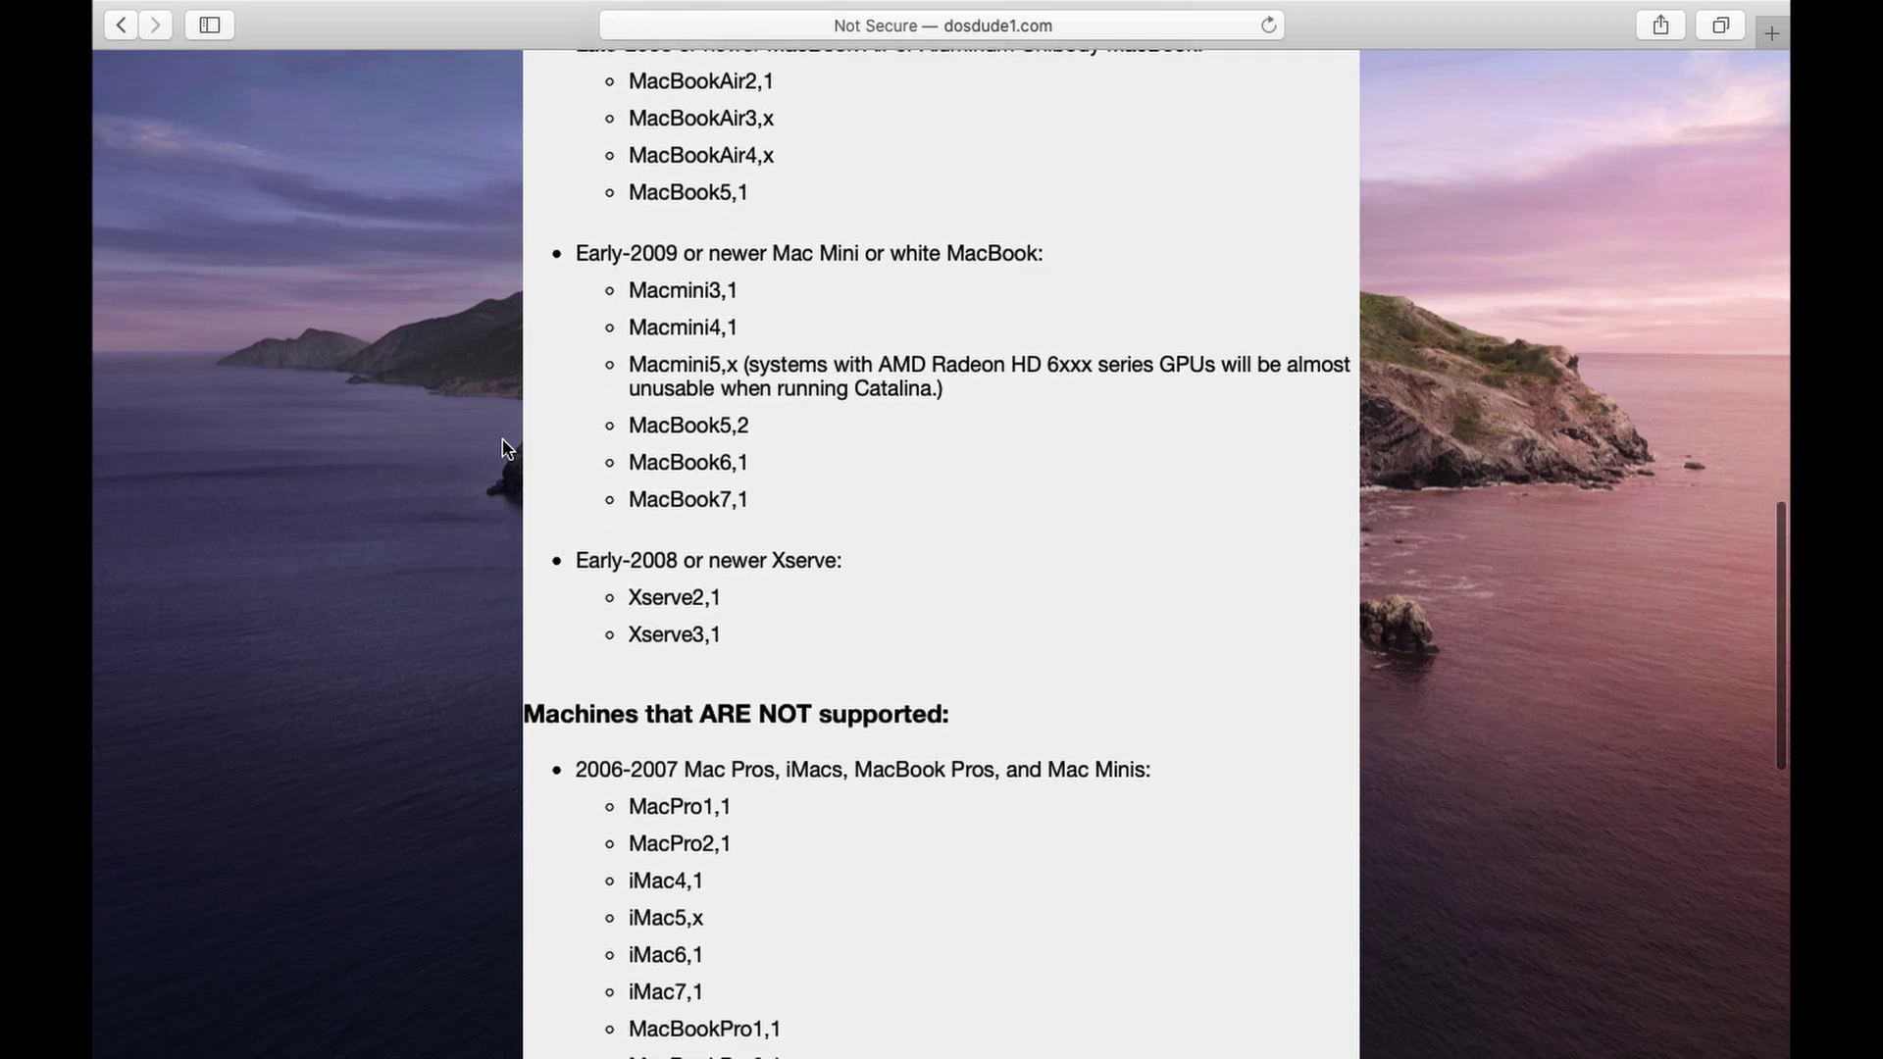
{"action": "scroll", "coordinate": [504, 448], "scroll_direction": "up", "scroll_amount": 10}
{"action": "scroll", "coordinate": [504, 448], "scroll_direction": "up", "scroll_amount": 8}
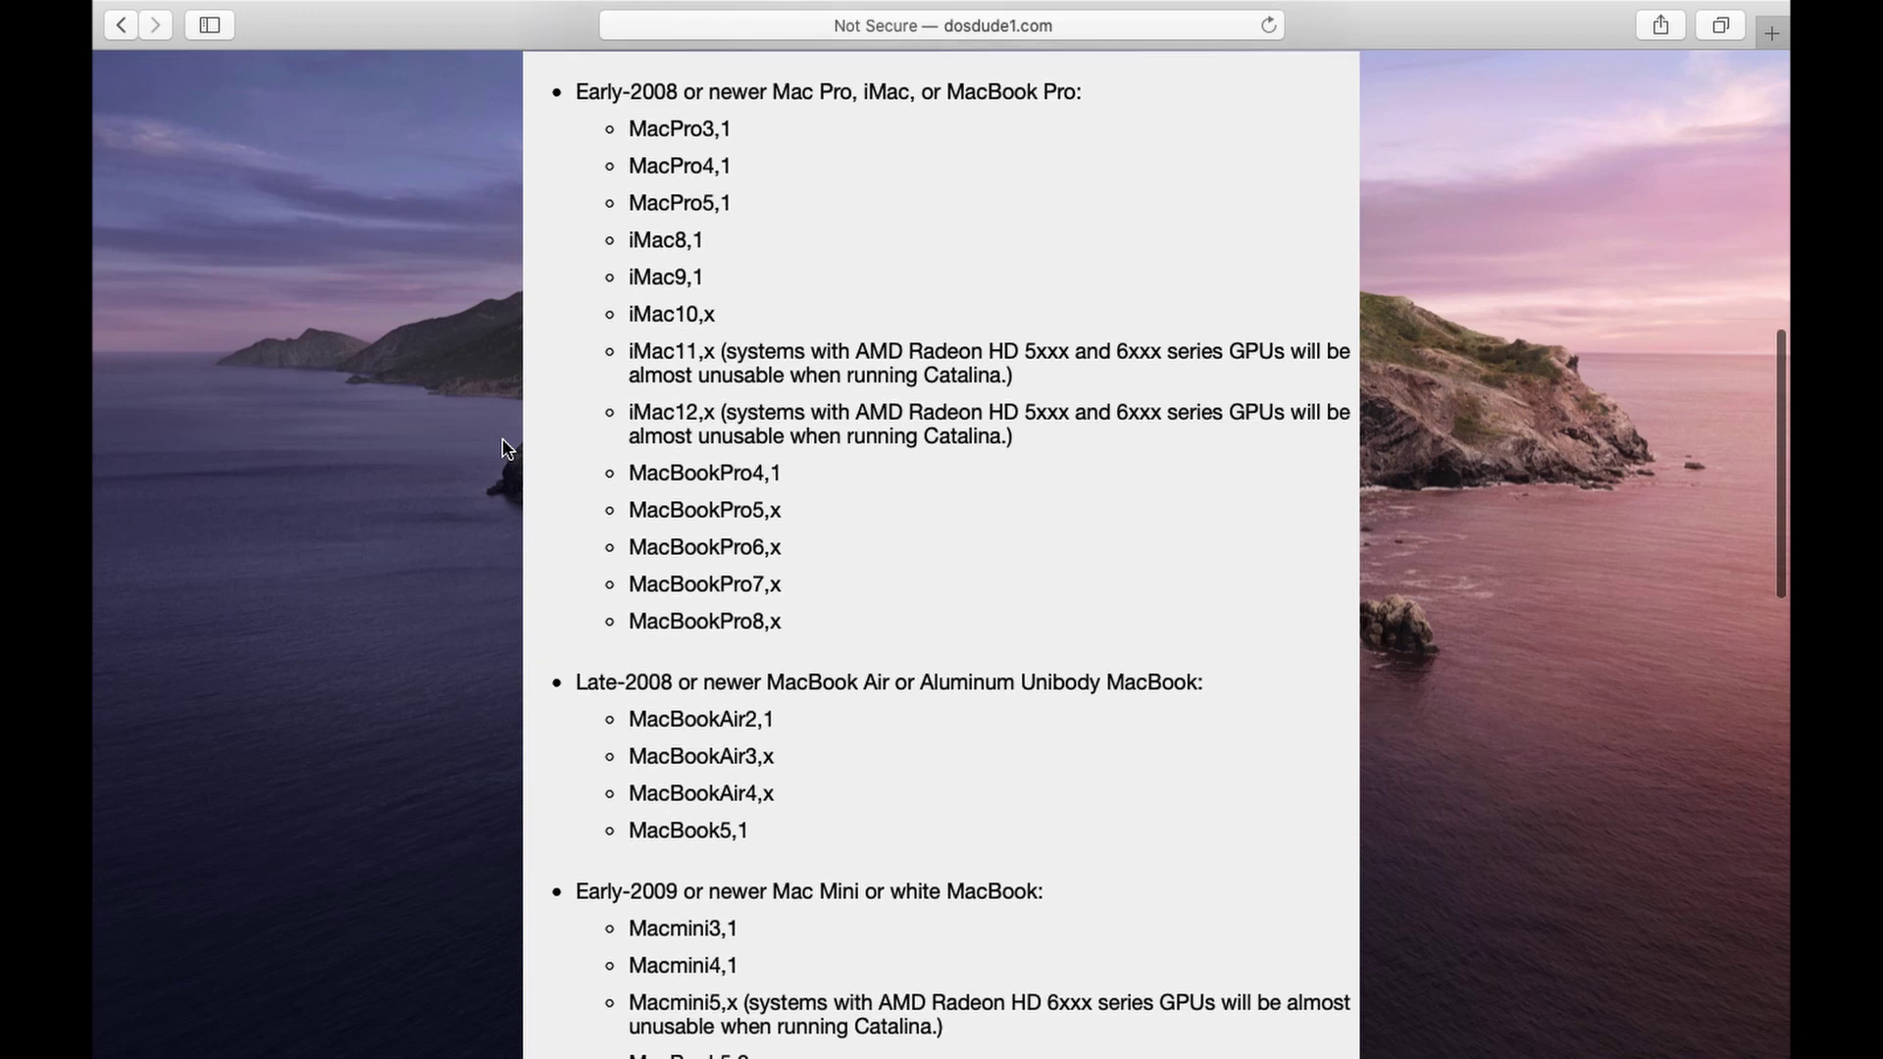
{"action": "scroll", "coordinate": [504, 448], "scroll_direction": "down", "scroll_amount": 15}
{"action": "scroll", "coordinate": [504, 448], "scroll_direction": "down", "scroll_amount": 14}
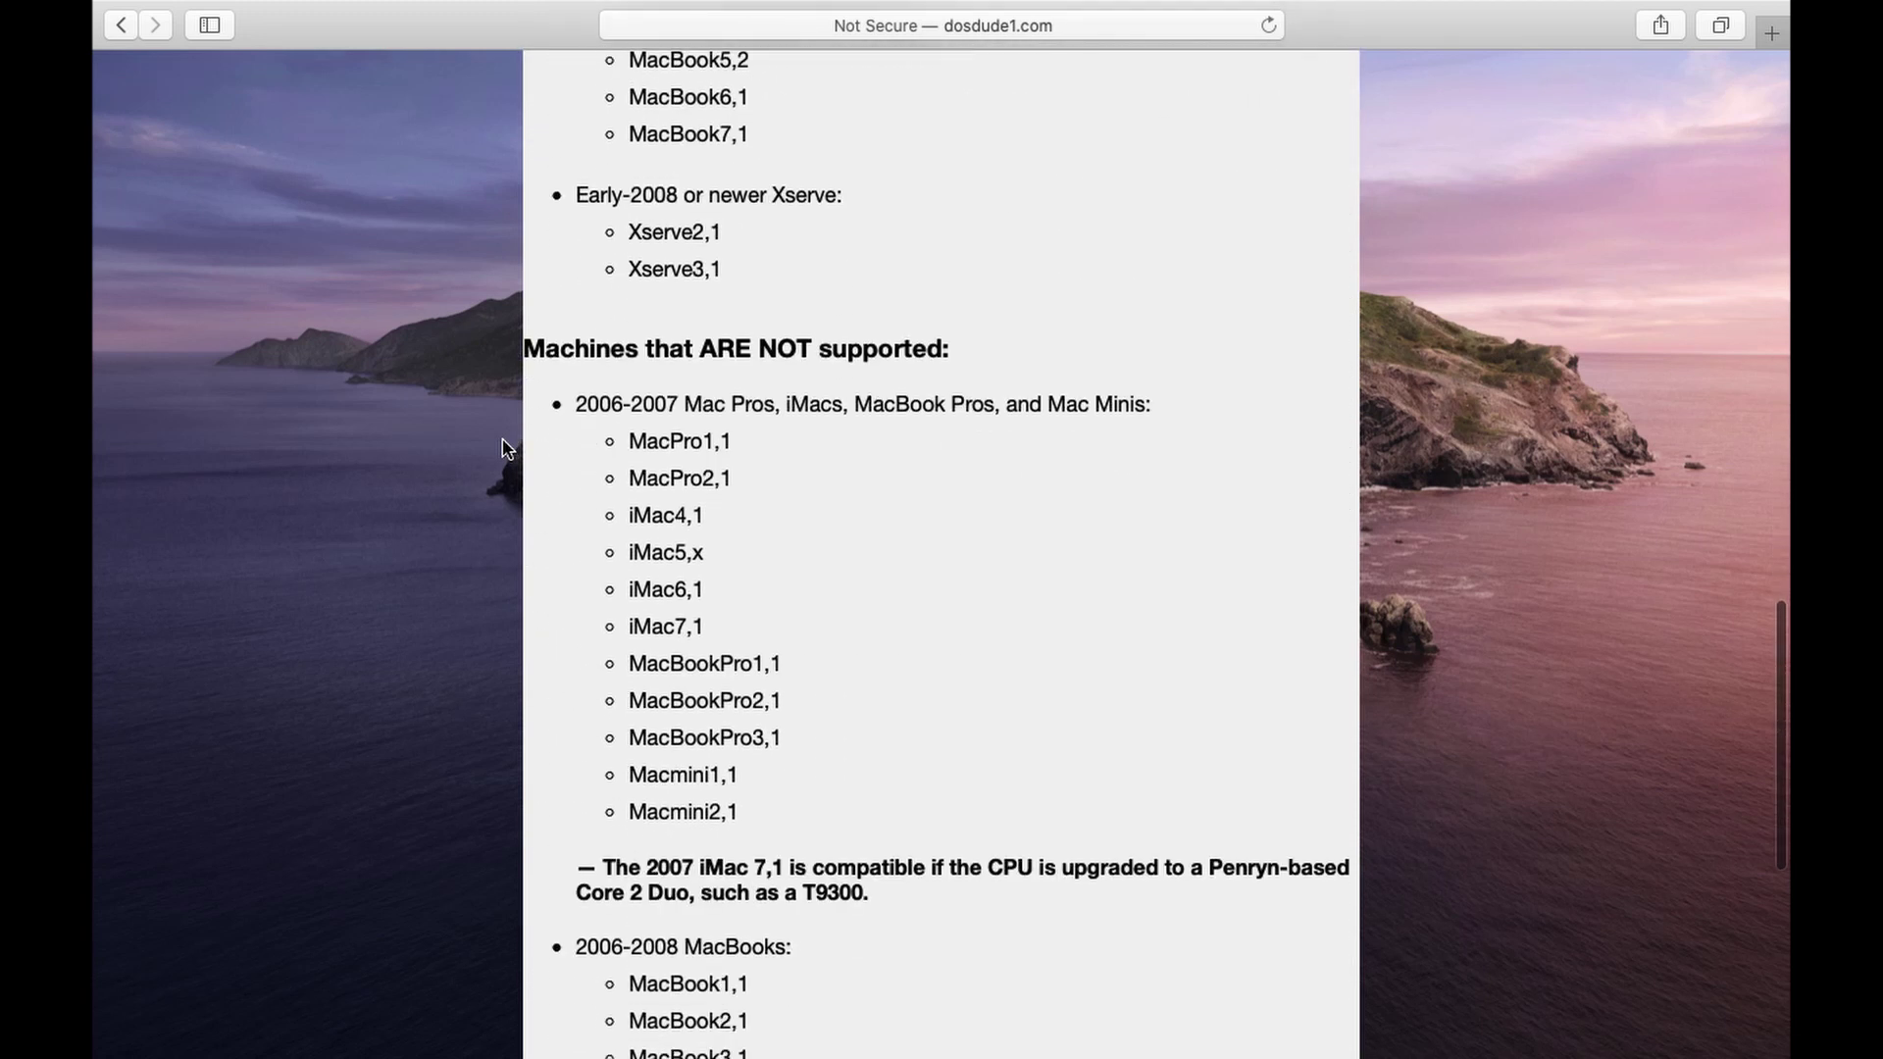
{"action": "scroll", "coordinate": [504, 449], "scroll_direction": "down", "scroll_amount": 4}
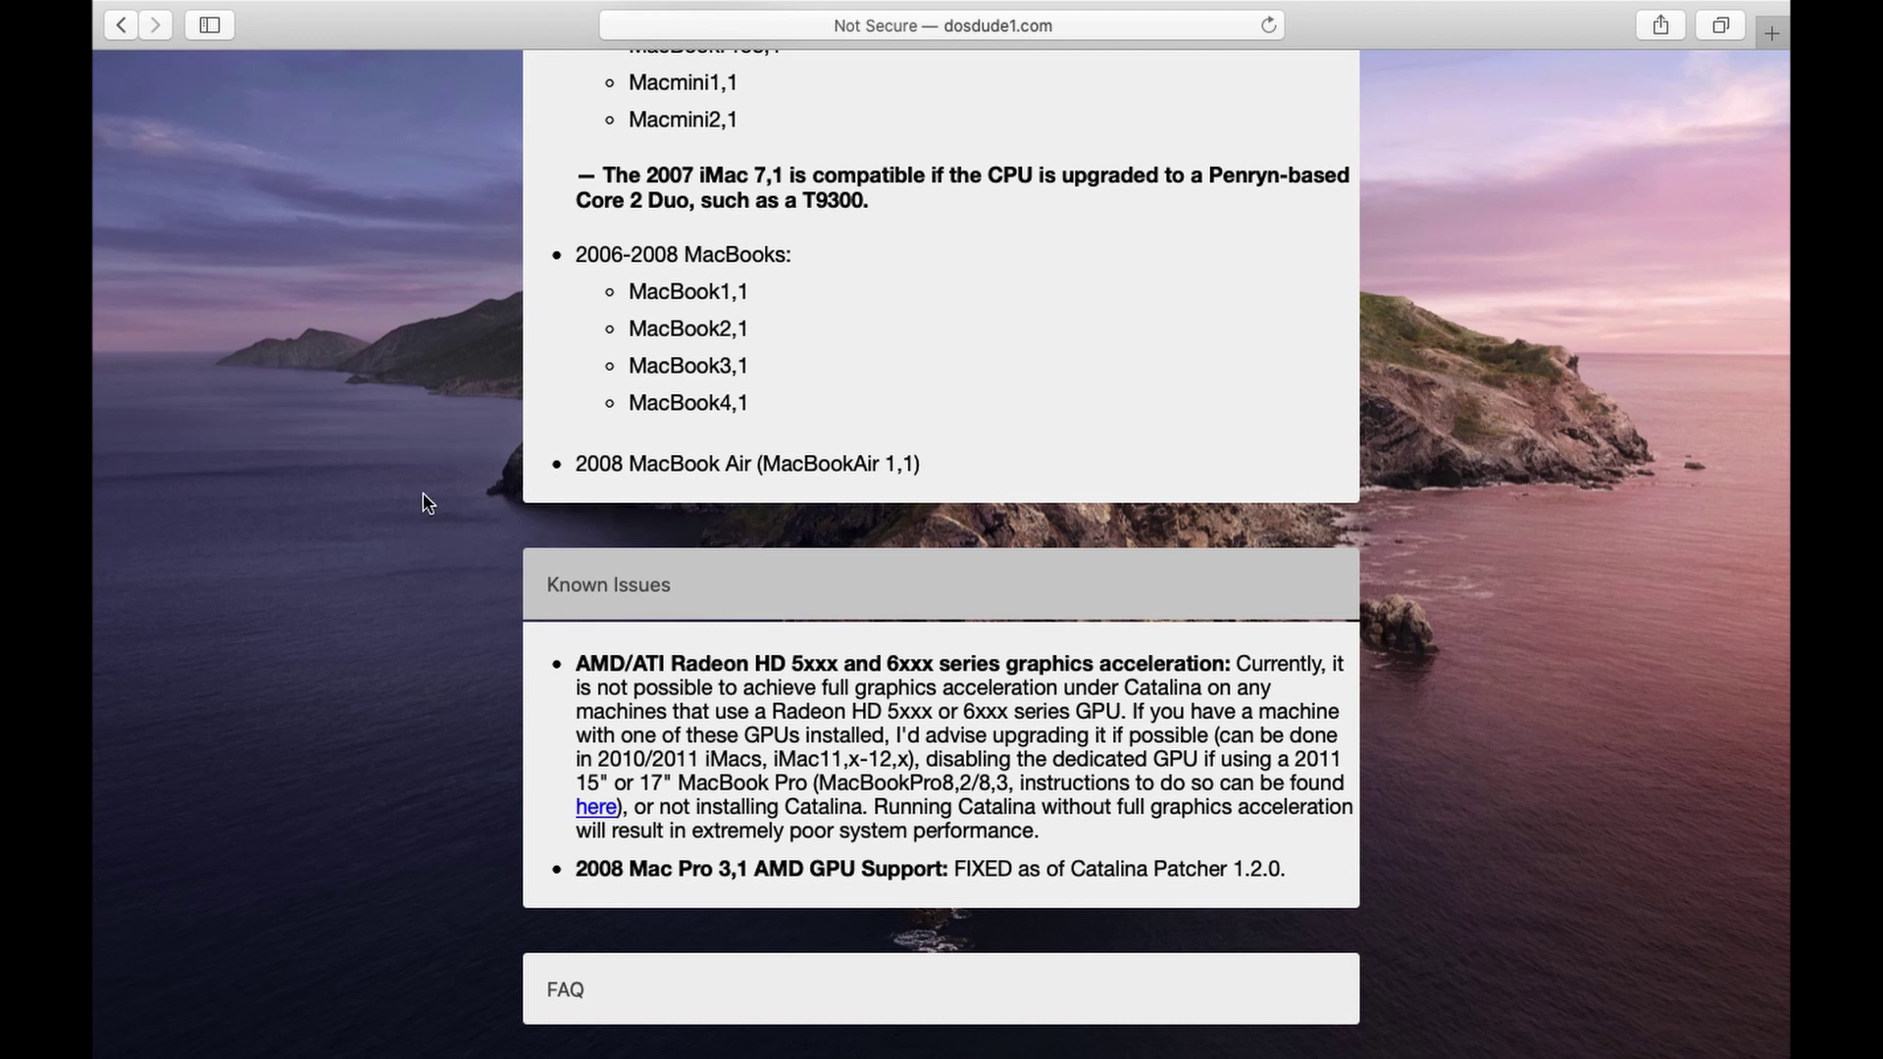
{"action": "scroll", "coordinate": [756, 647], "scroll_direction": "down", "scroll_amount": 4}
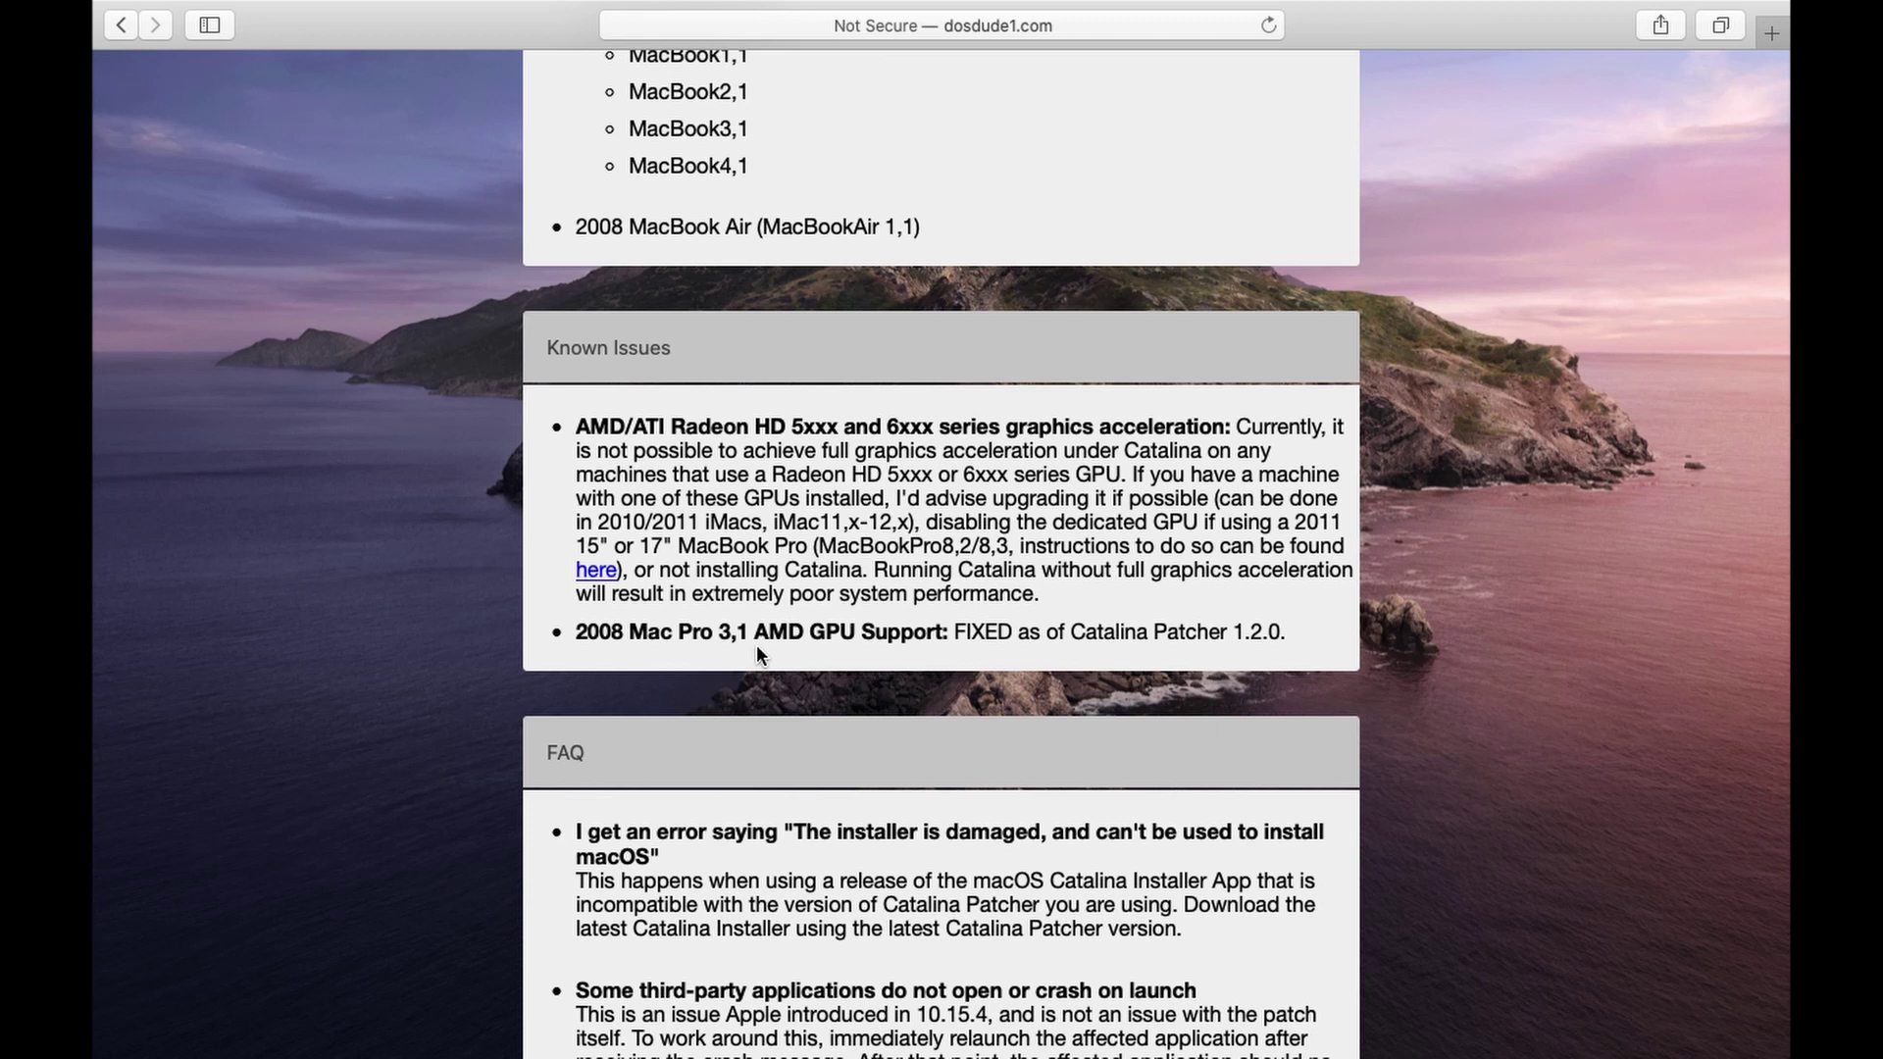
- Download the latest version of macOS Catalina Patcher and allow downloads from dosdude1.com
{"action": "scroll", "coordinate": [756, 644], "scroll_direction": "up", "scroll_amount": 20}
{"action": "scroll", "coordinate": [569, 395], "scroll_direction": "down", "scroll_amount": 2}
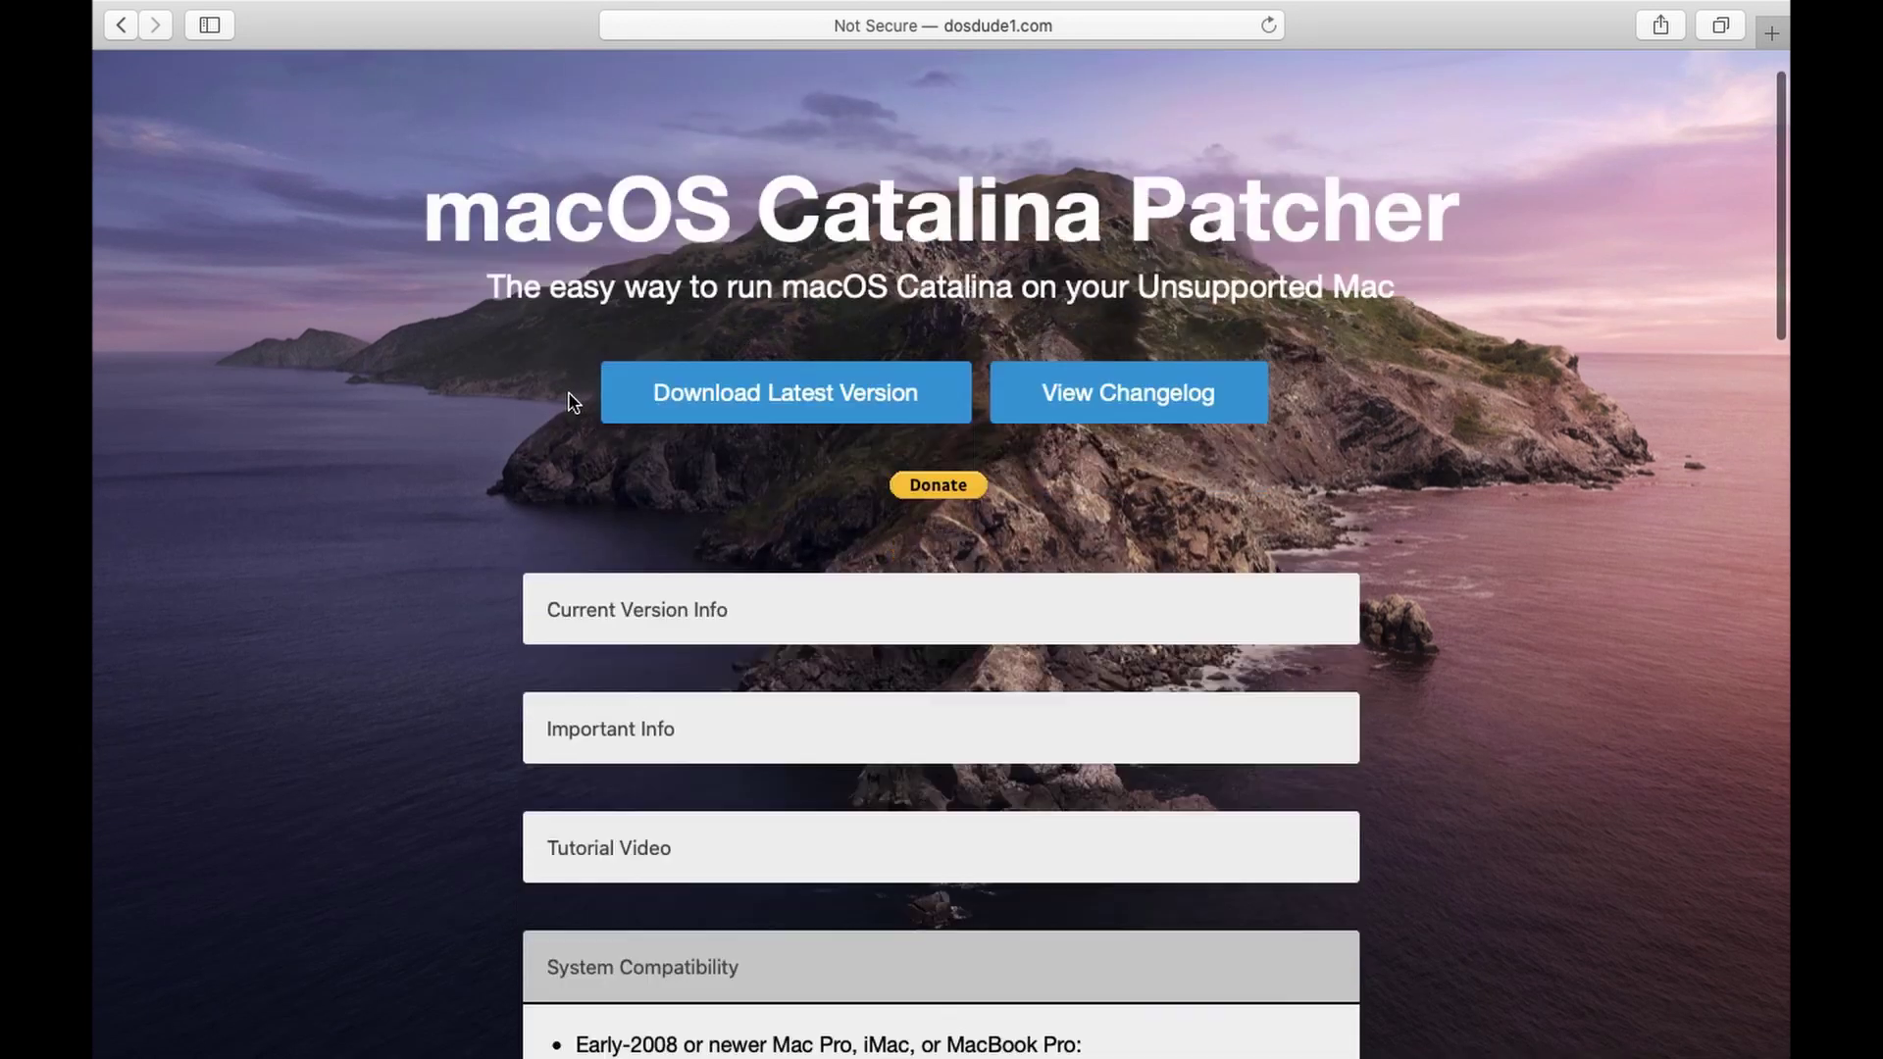
{"action": "left_click", "coordinate": [774, 381]}
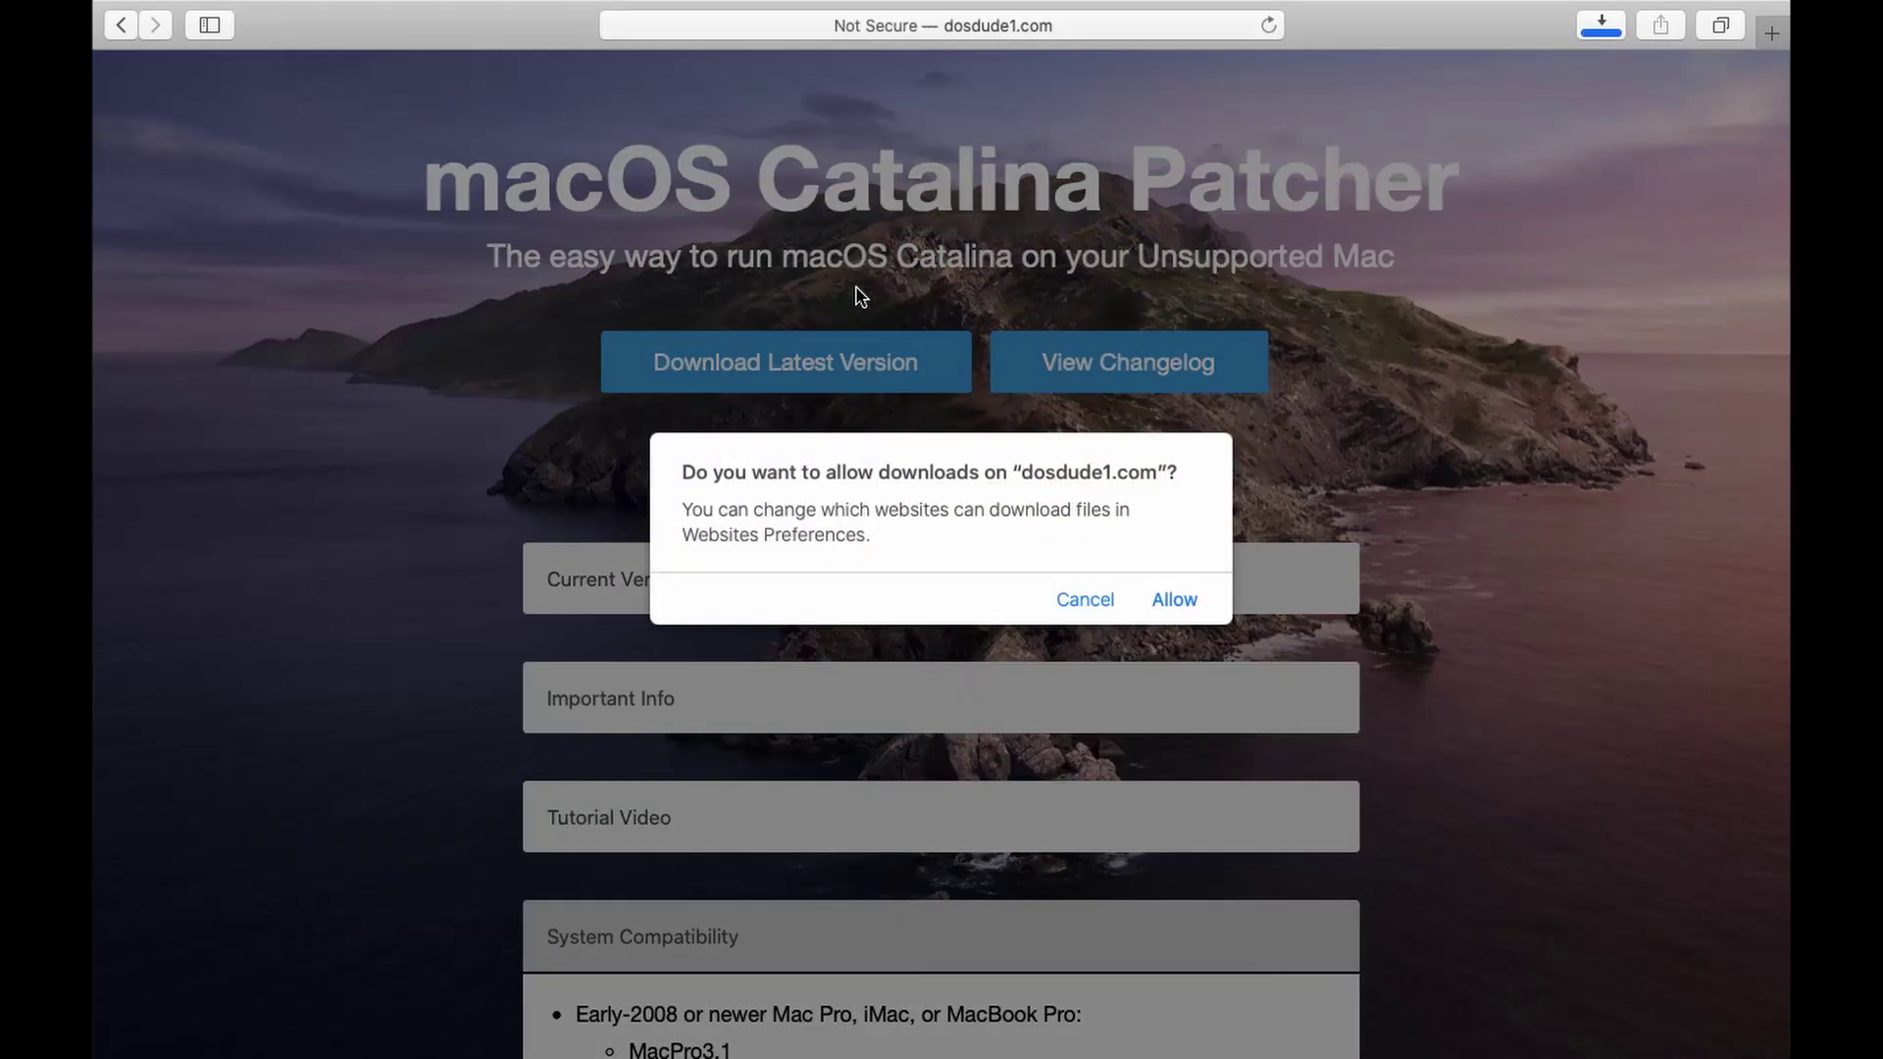
{"action": "left_click", "coordinate": [1192, 602]}
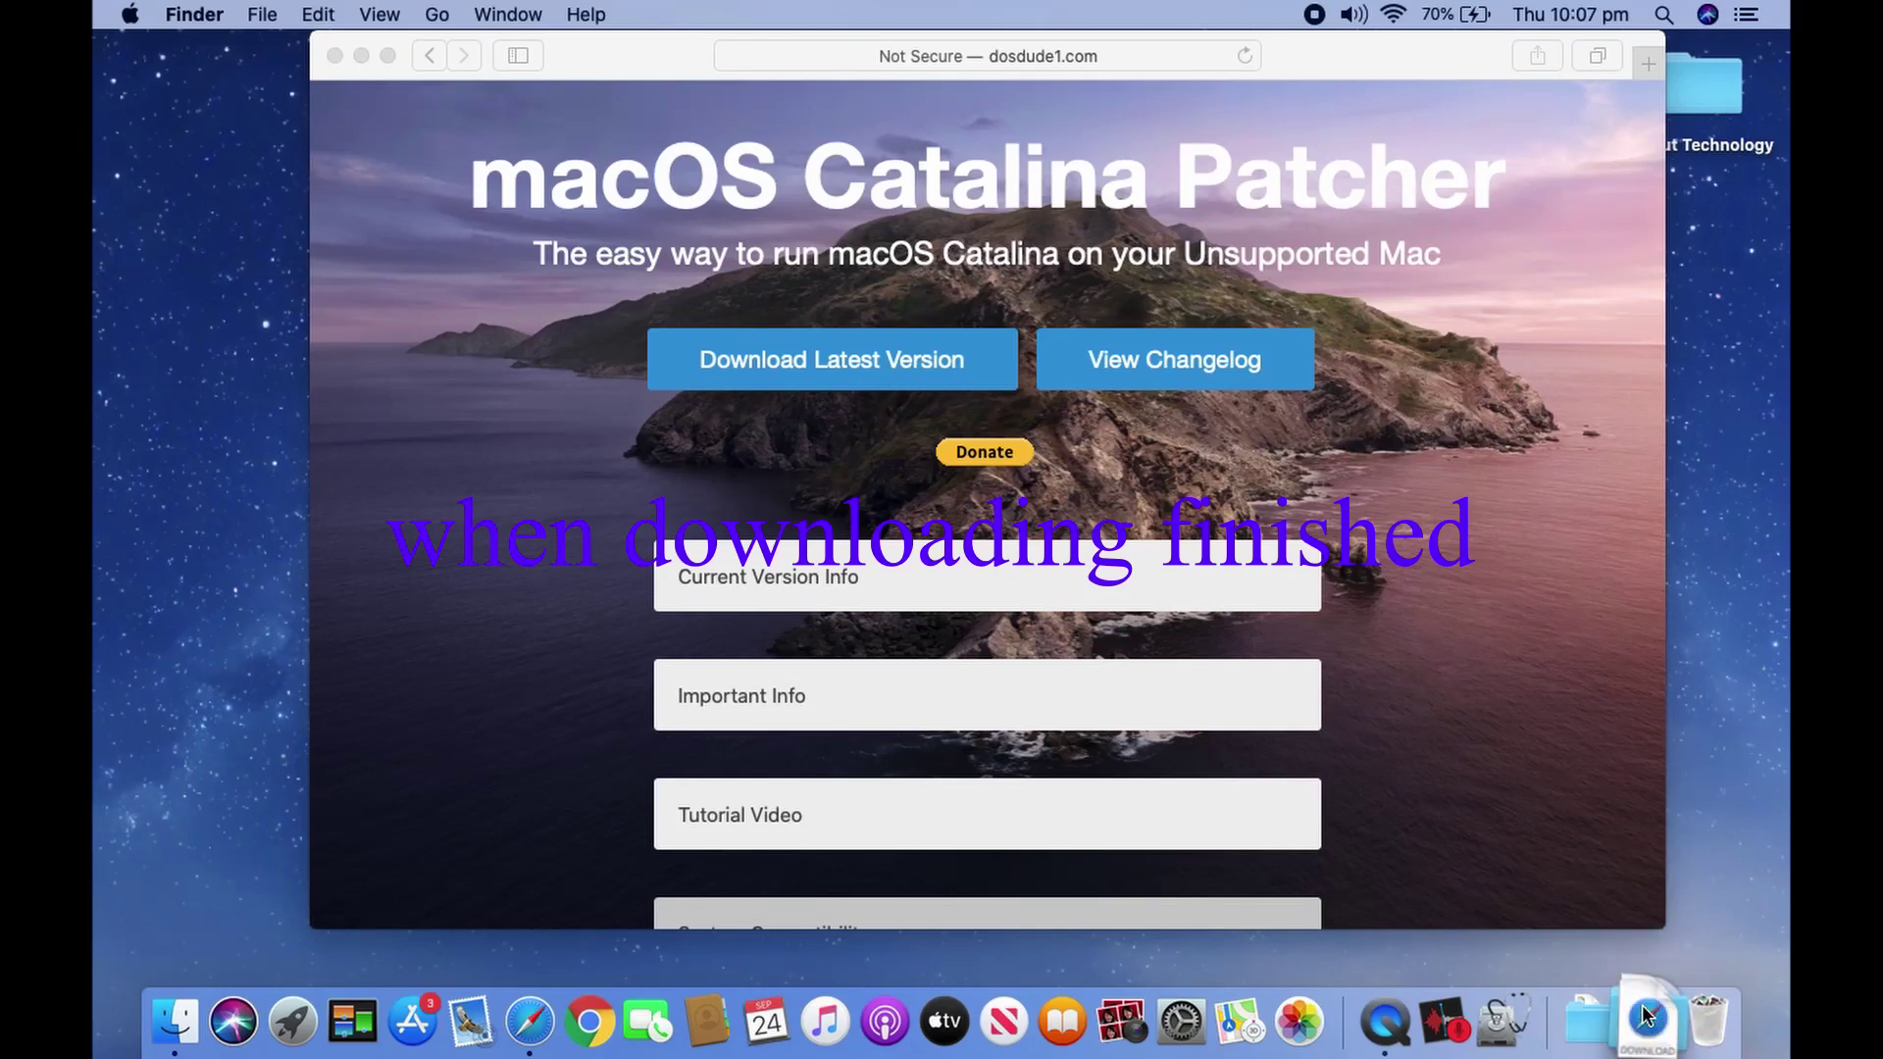
- Open the downloaded macOS Catalina Patcher.dmg from the Downloads folder
{"action": "left_click", "coordinate": [1648, 1017]}
{"action": "left_click", "coordinate": [1648, 1017]}
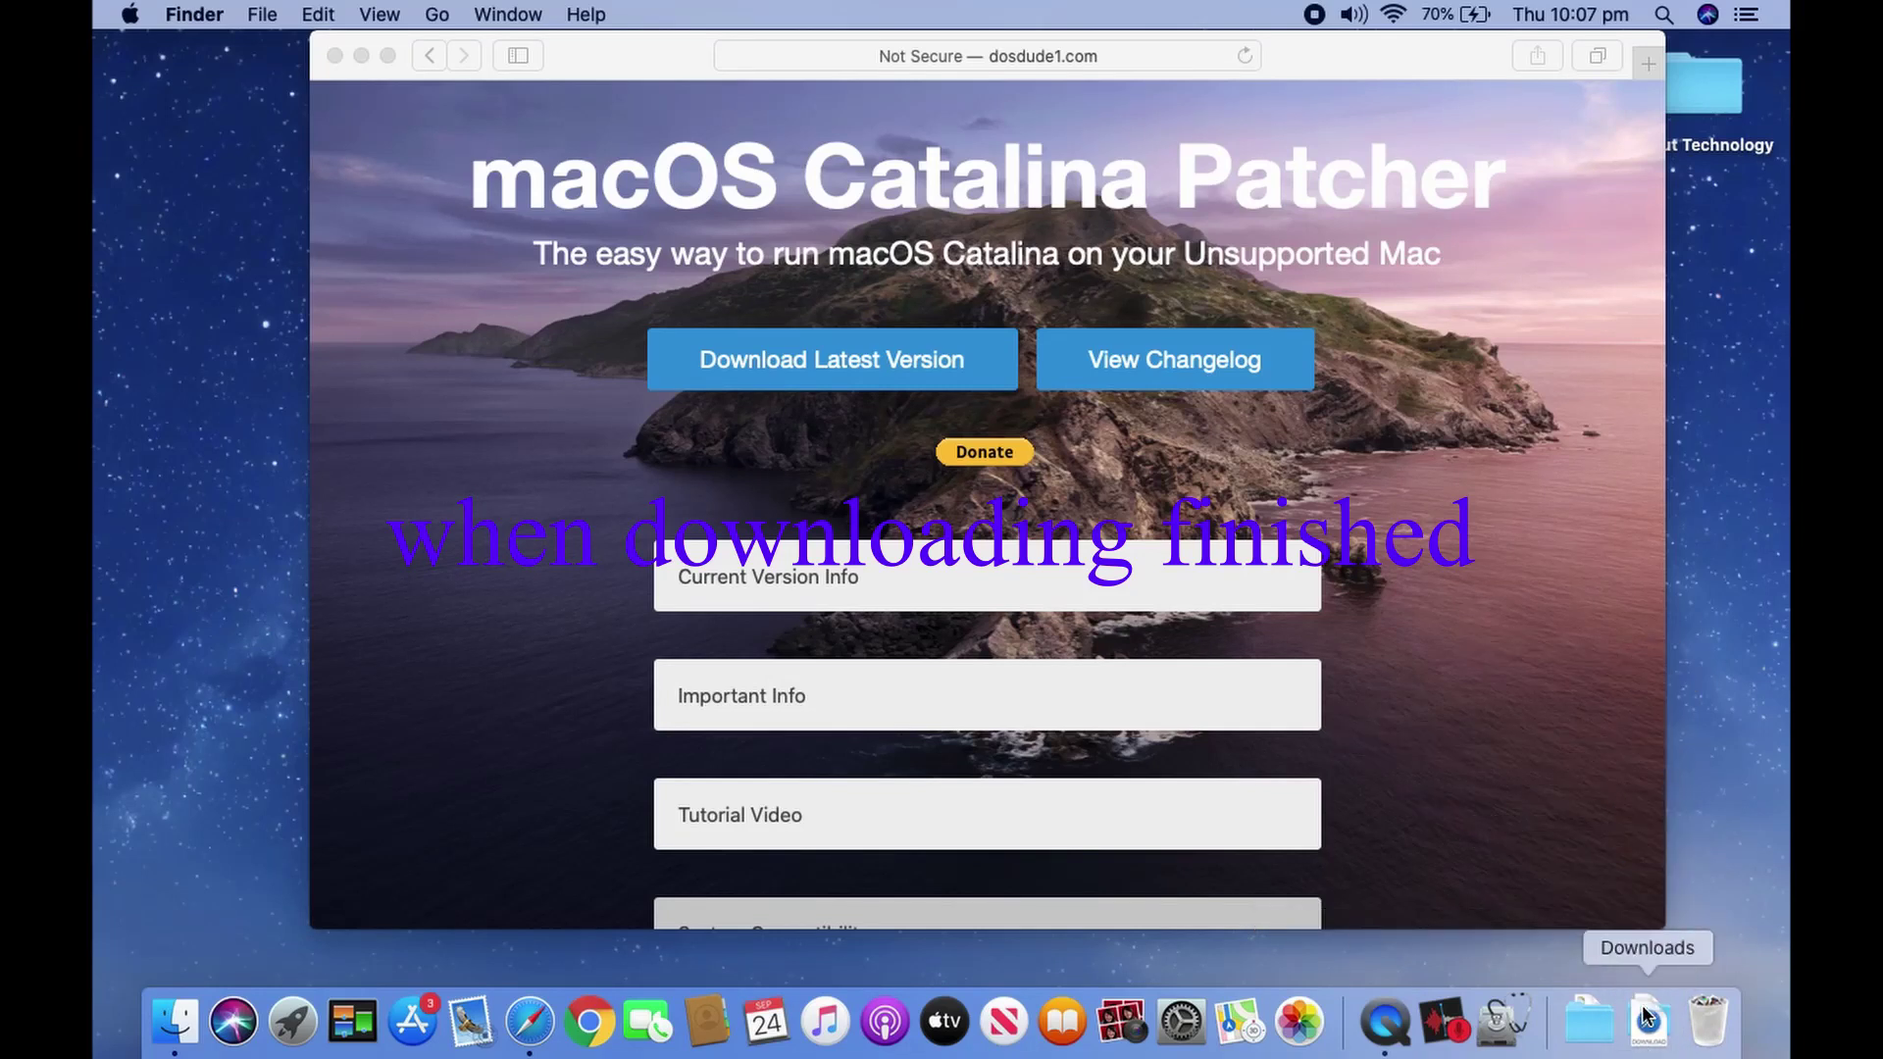
{"action": "left_click", "coordinate": [1648, 1017]}
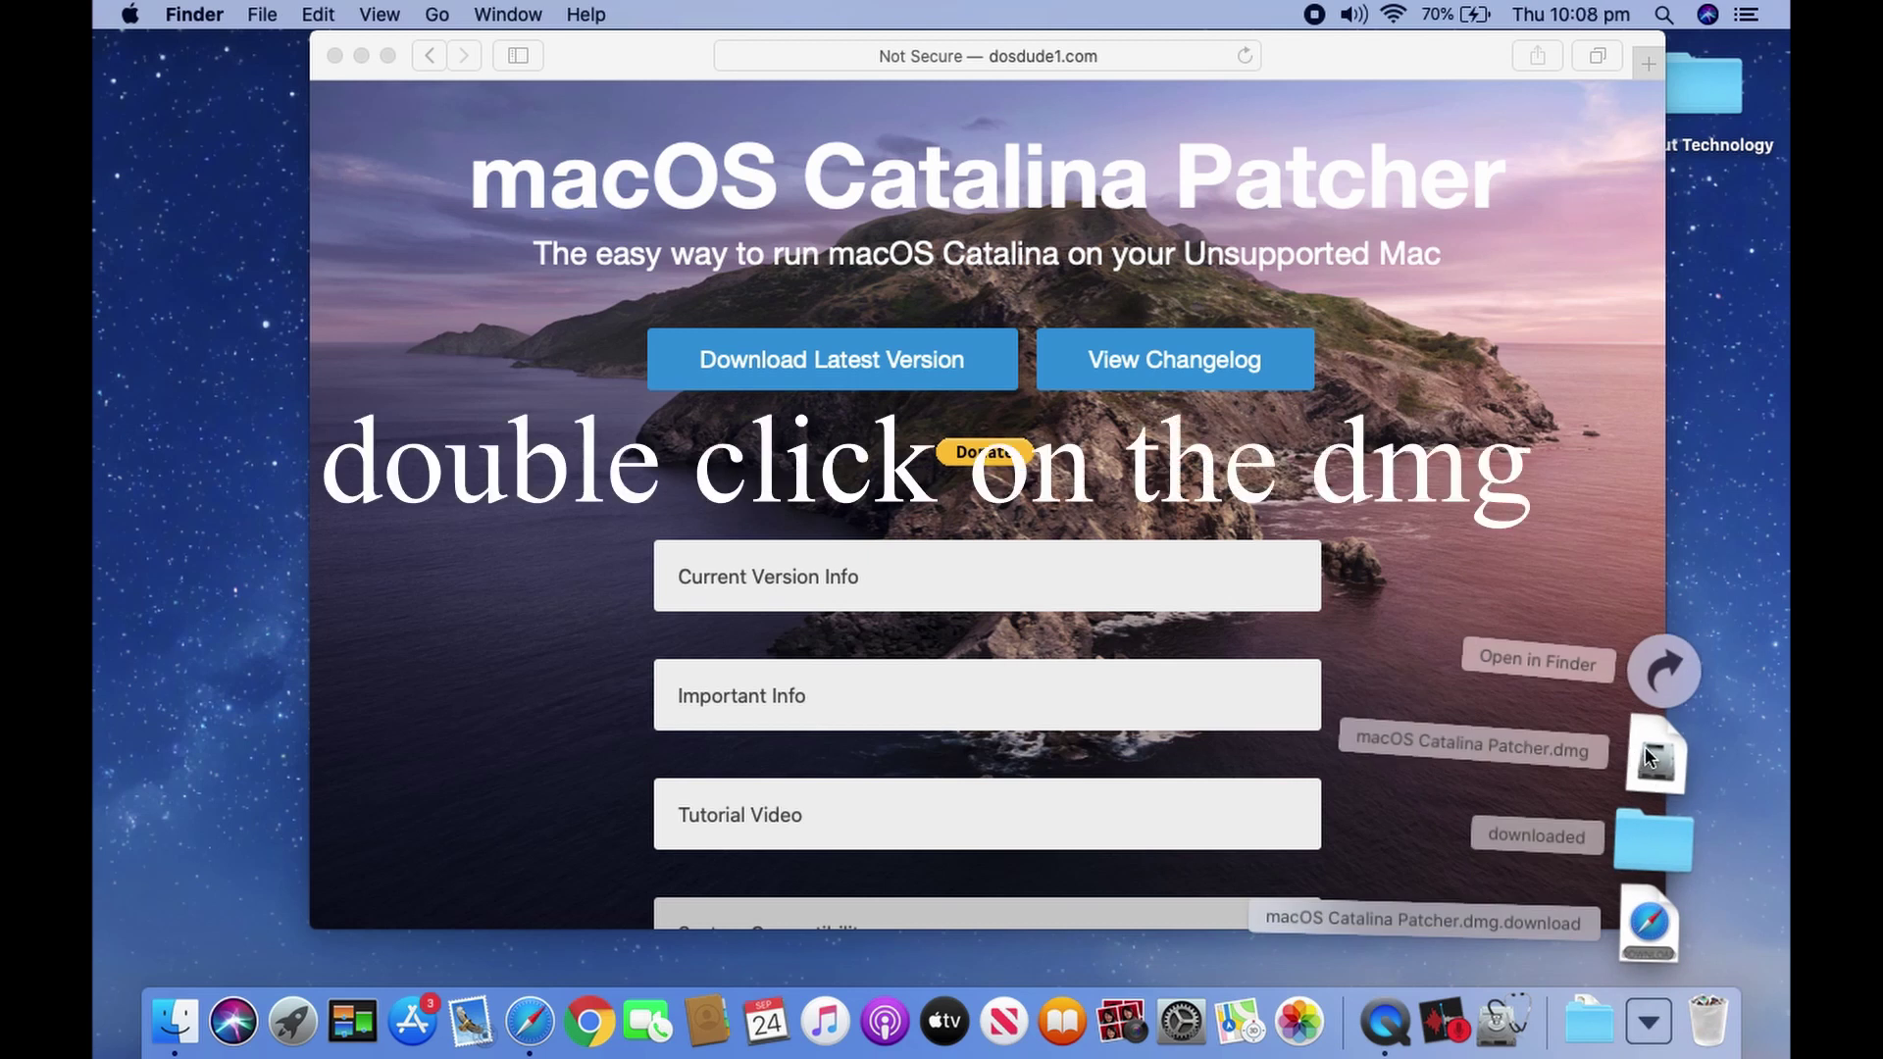
{"action": "double_click", "coordinate": [1636, 748]}
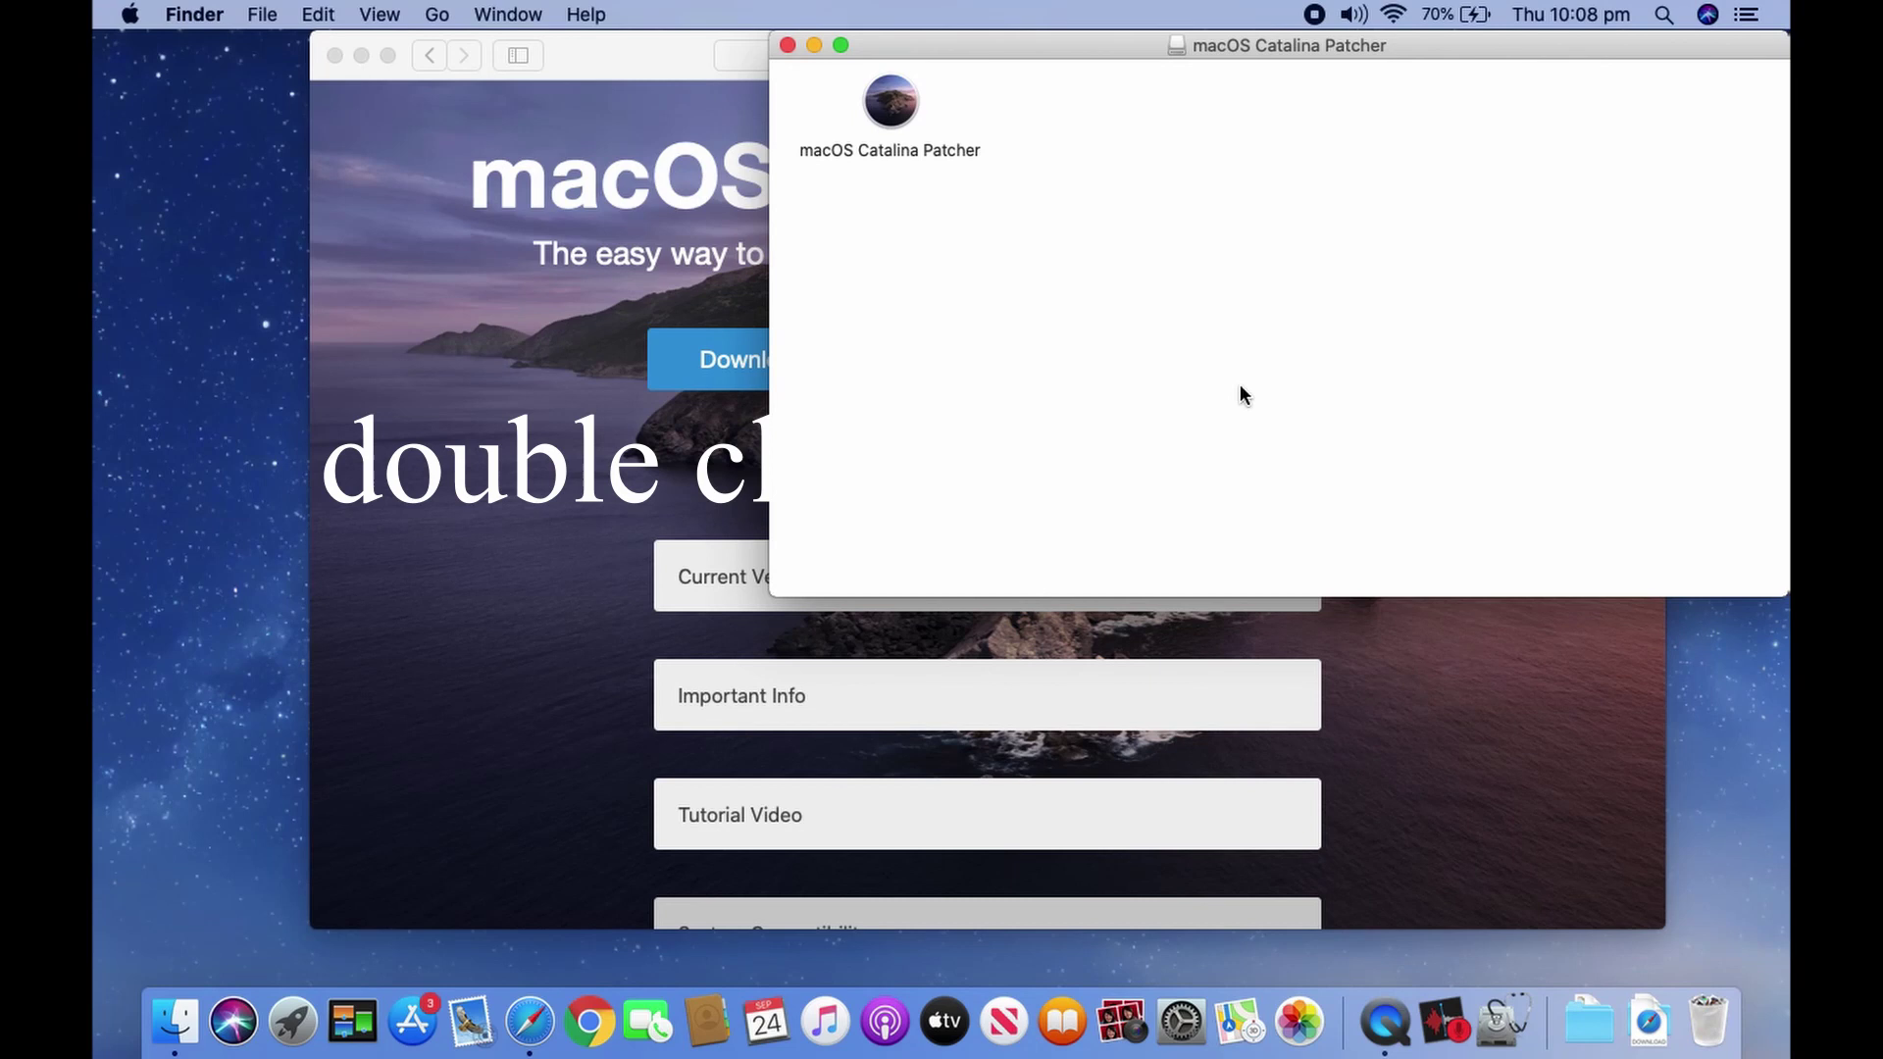
- Launch macOS Catalina Patcher from the disk image, approve opening the internet-downloaded app, and bring its window to the front
{"action": "left_click", "coordinate": [885, 122]}
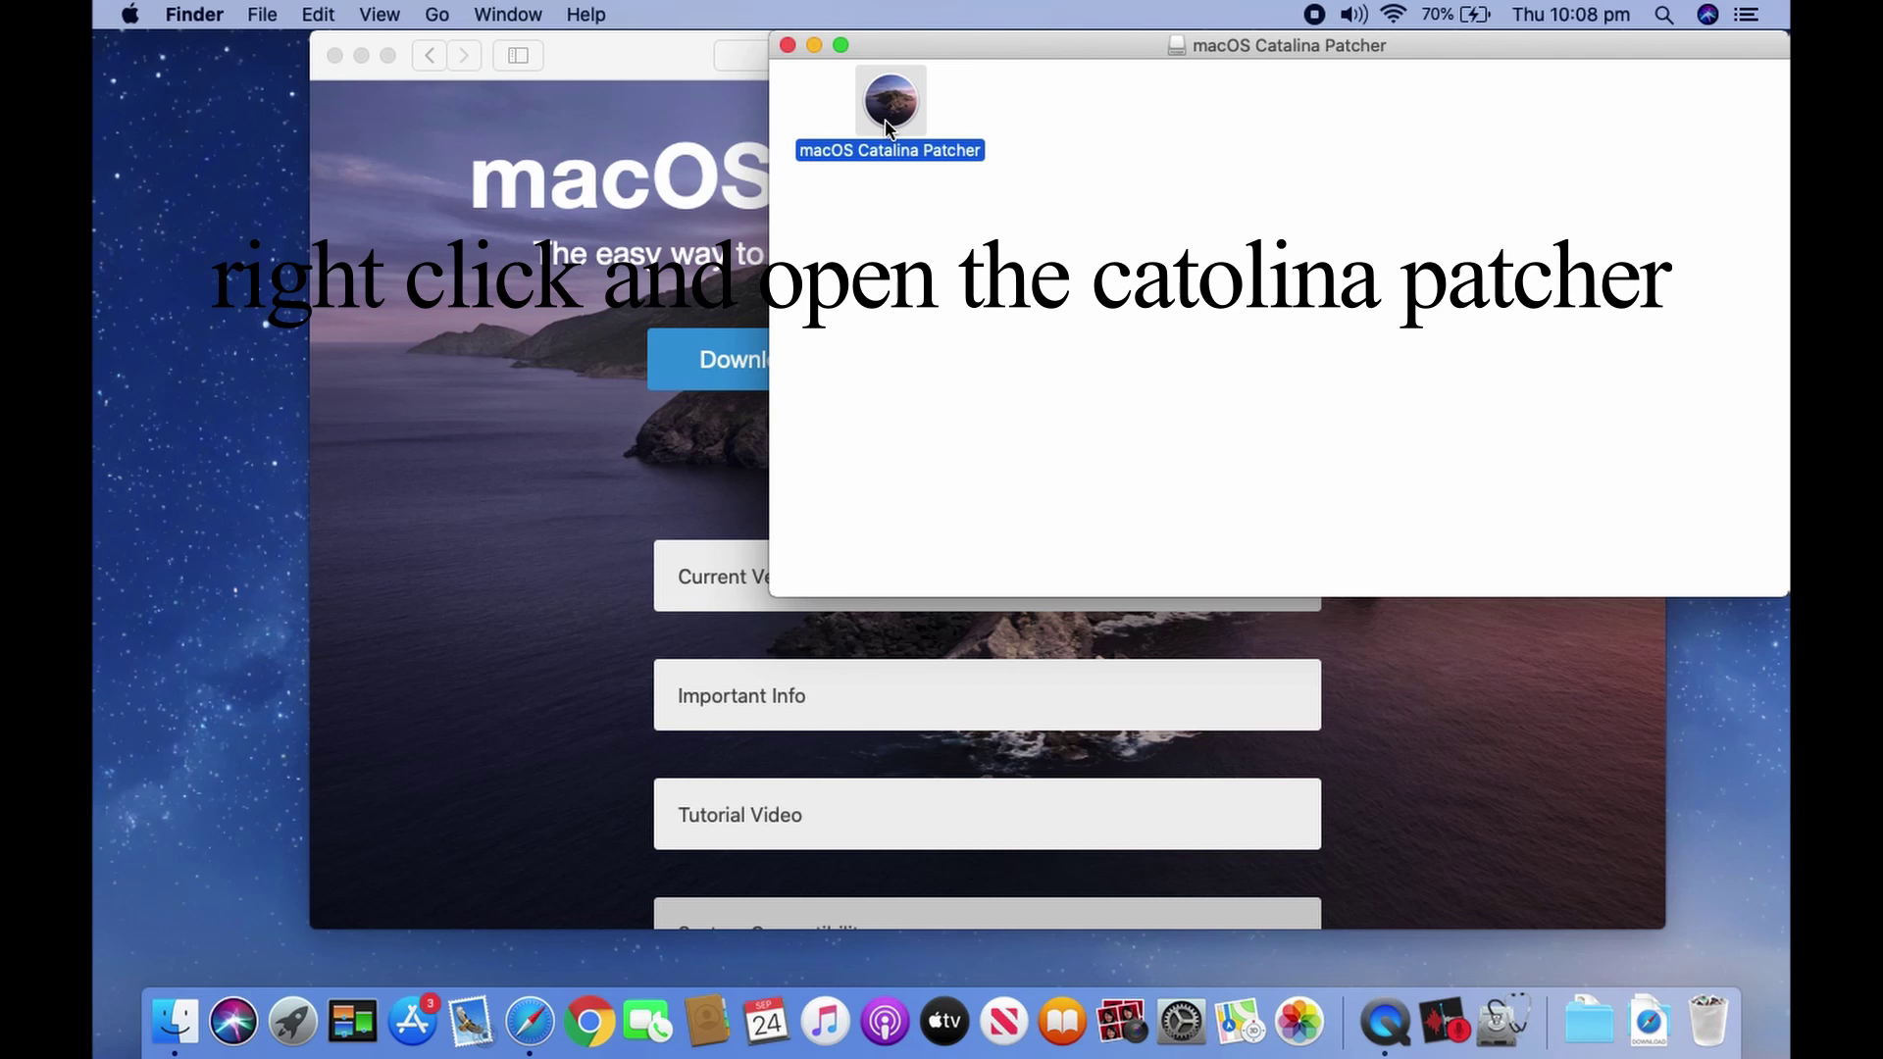
{"action": "right_click", "coordinate": [886, 123]}
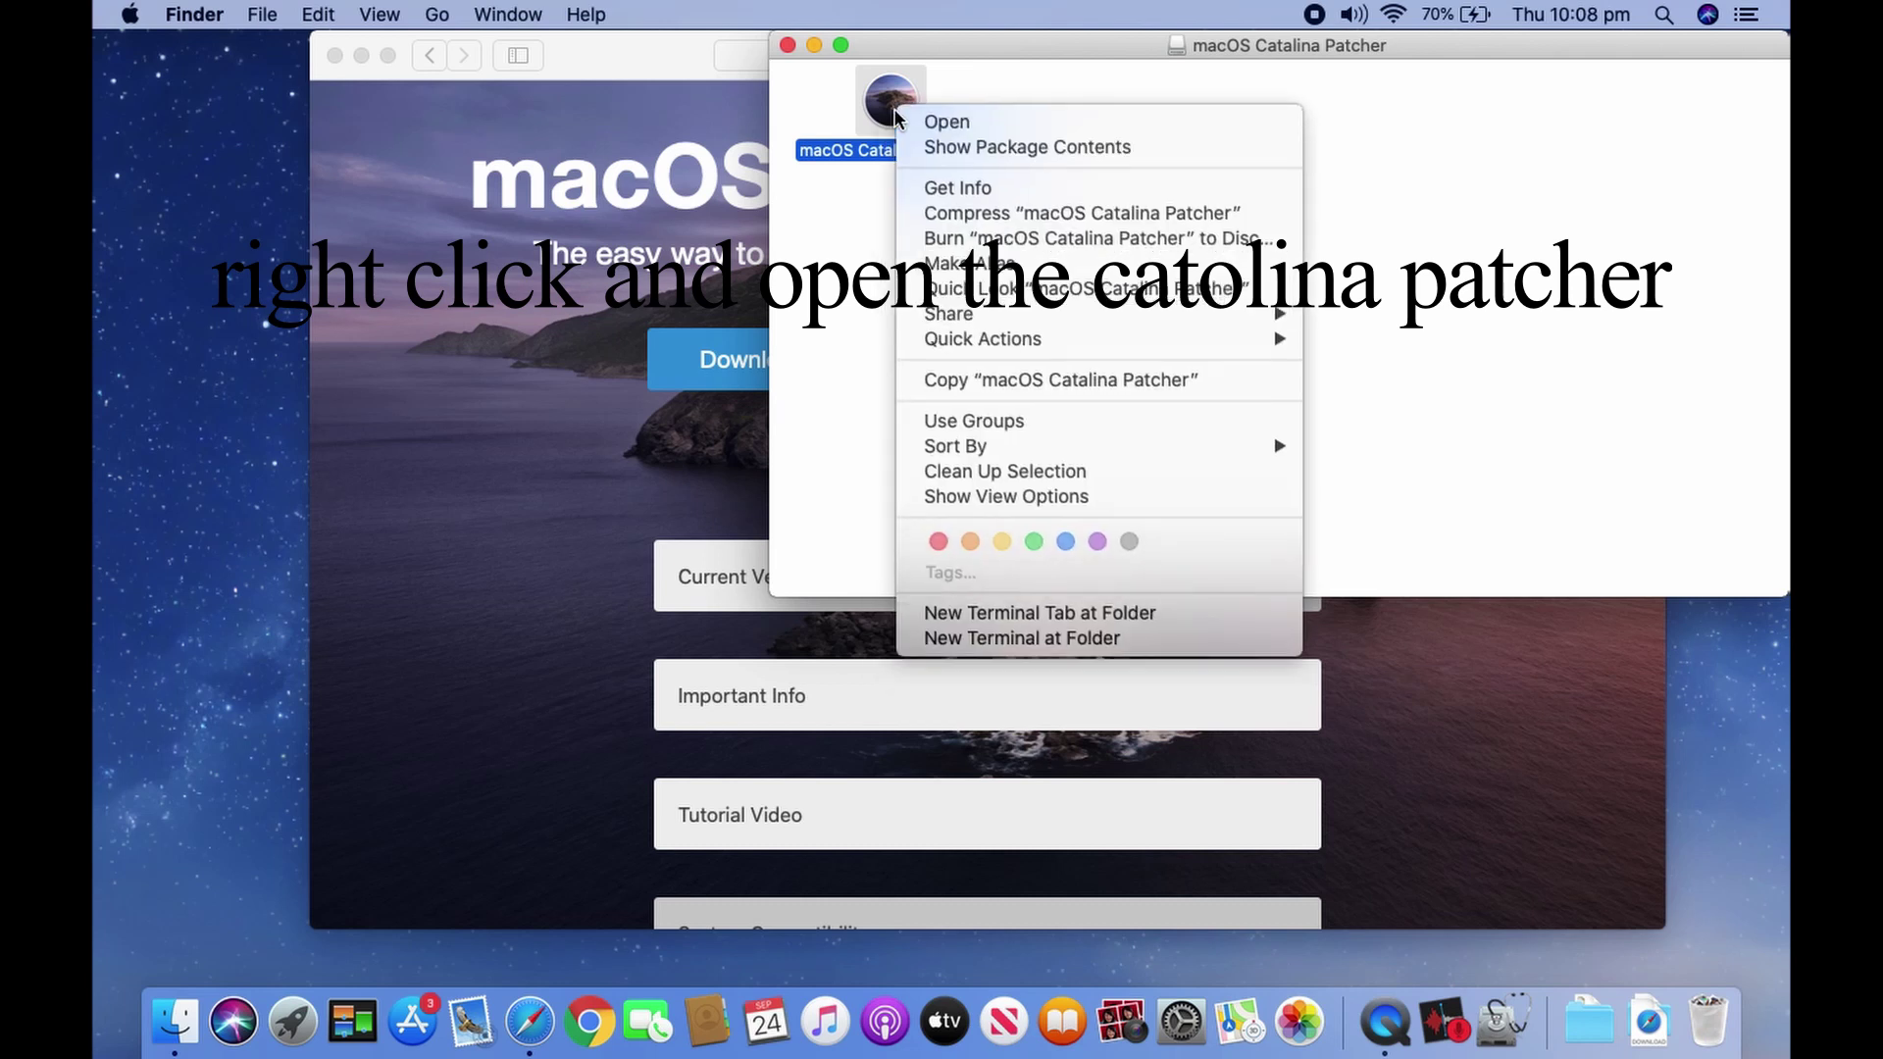
{"action": "left_click", "coordinate": [938, 129]}
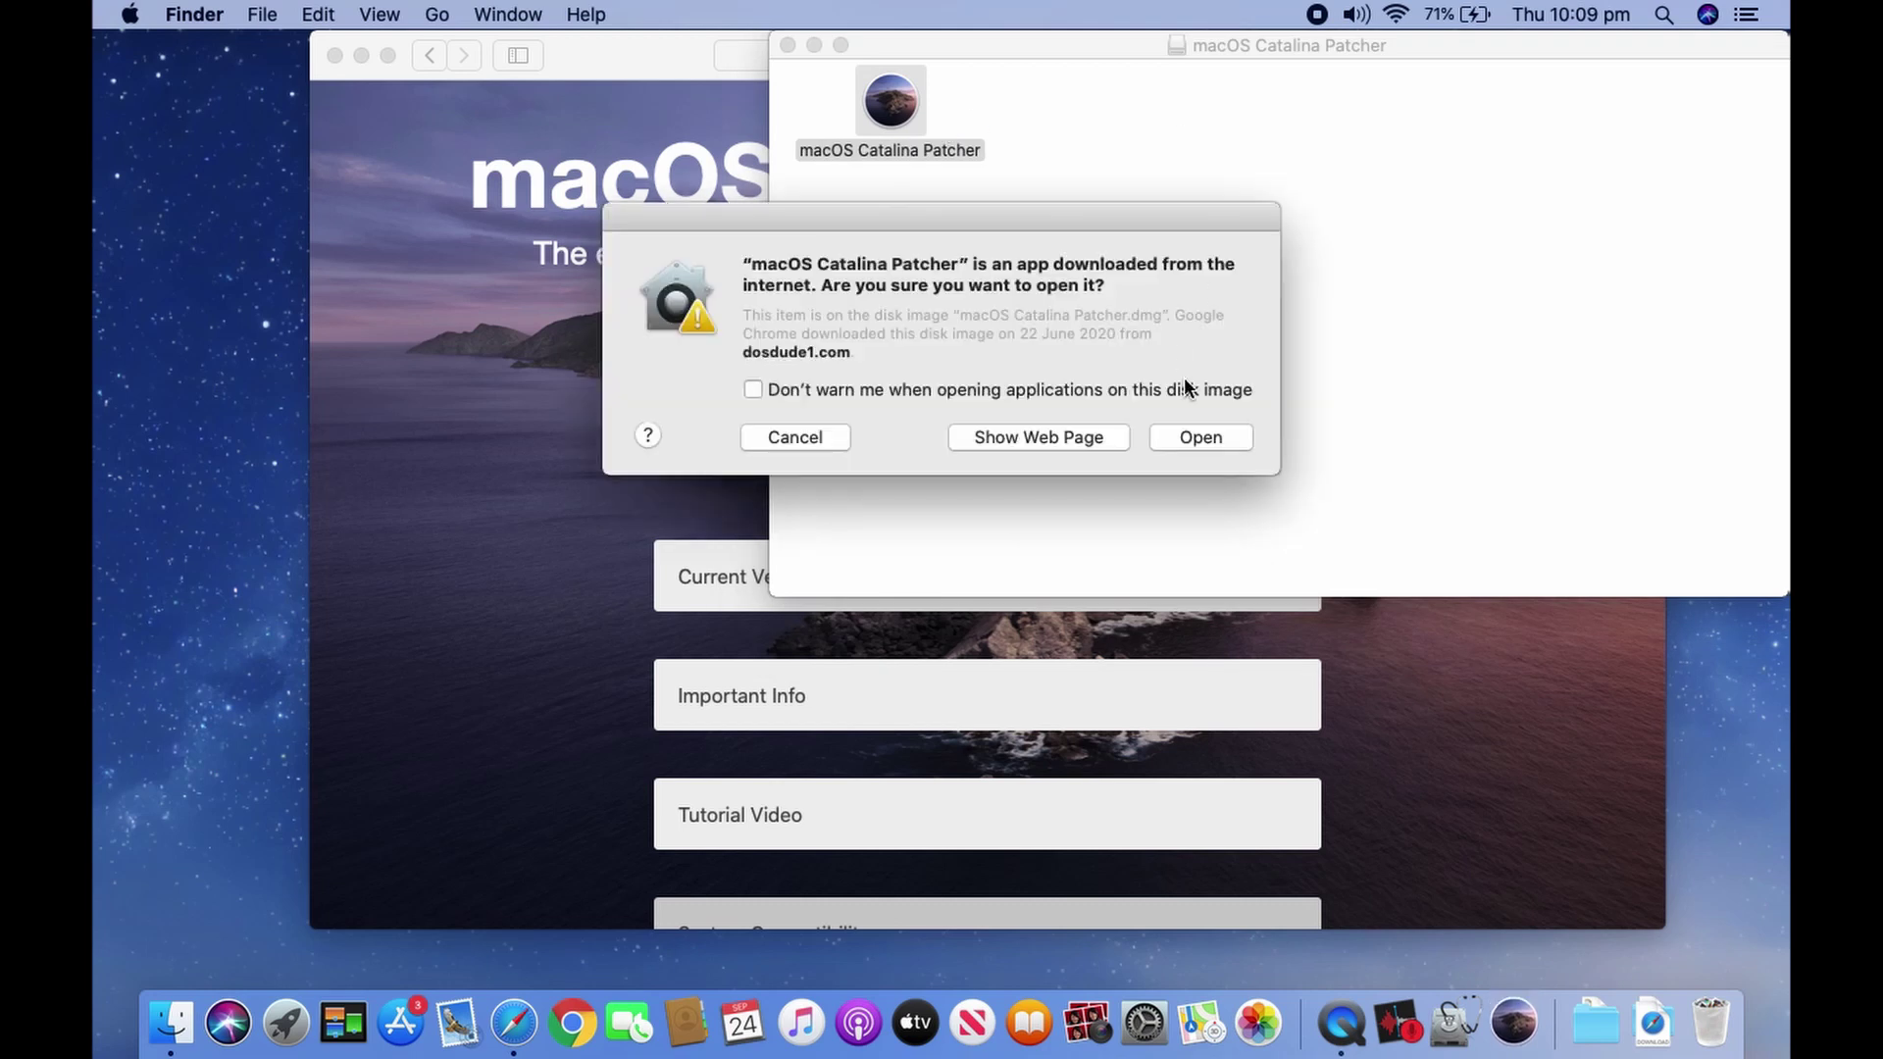
{"action": "left_click", "coordinate": [1202, 437]}
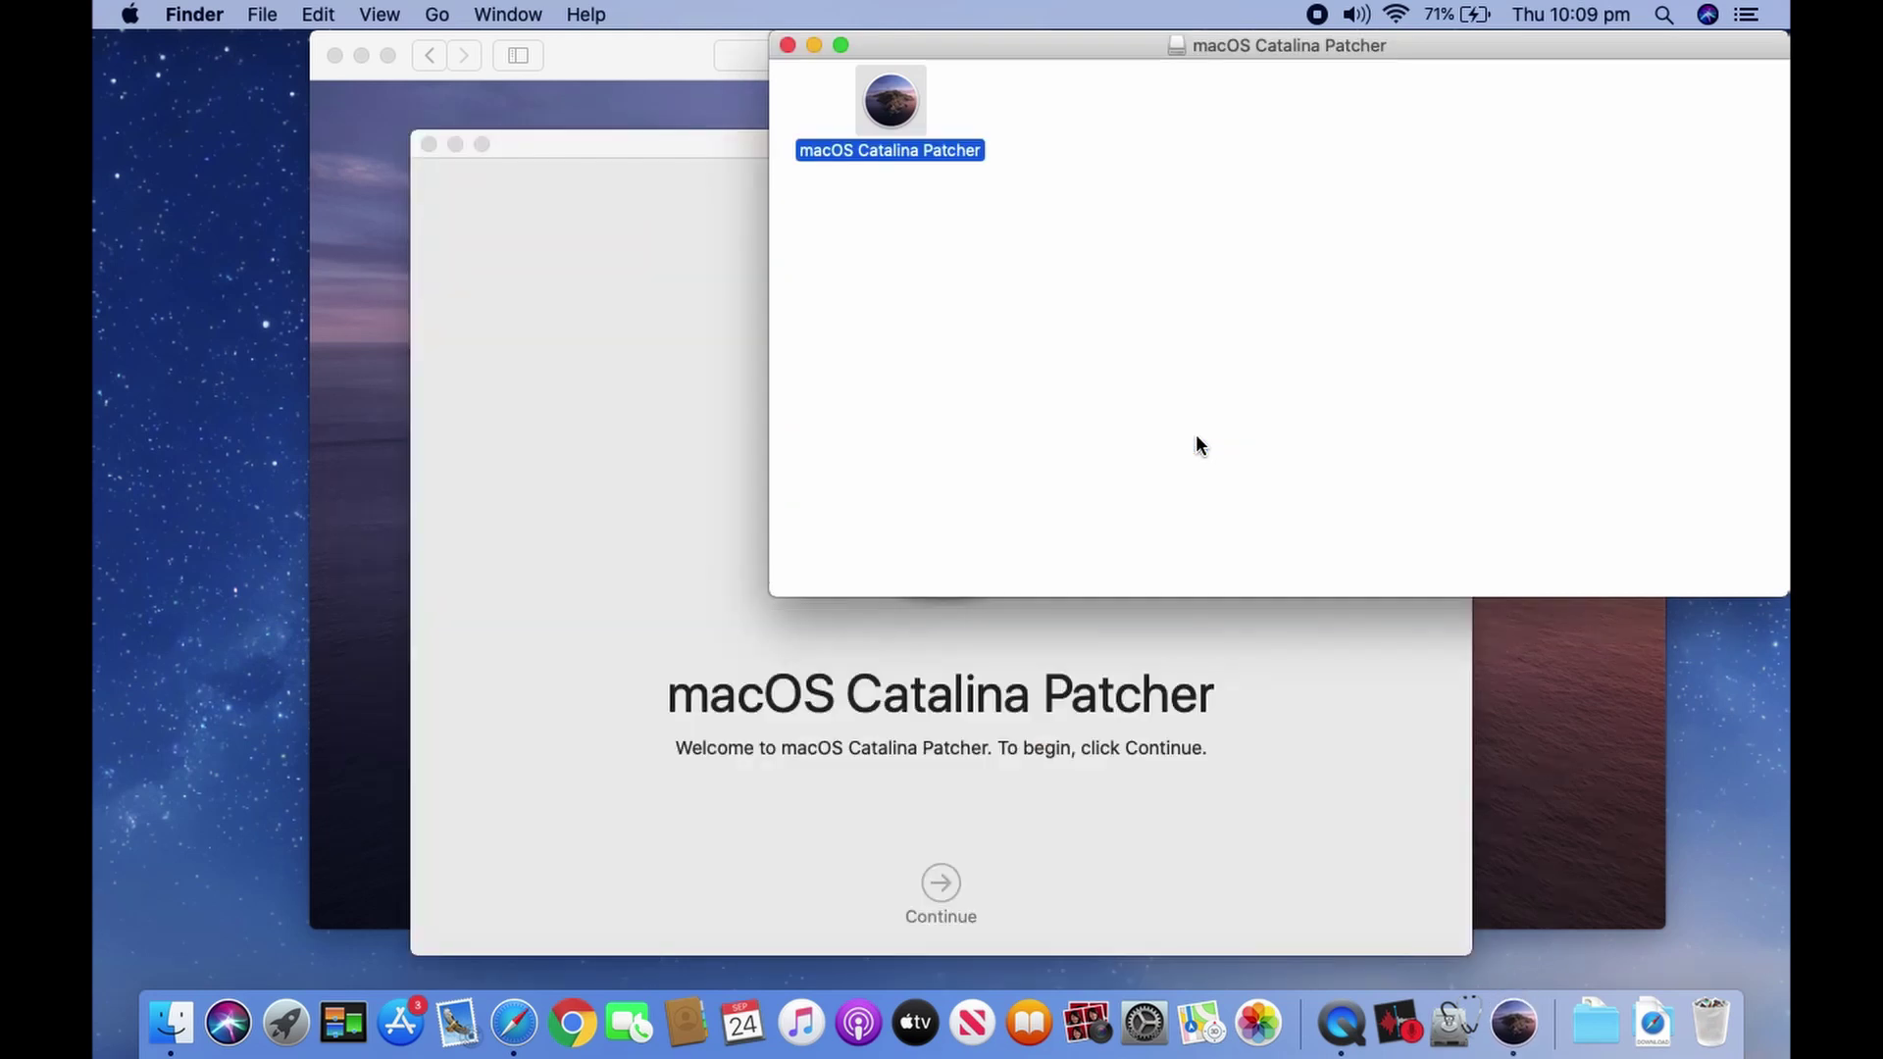
{"action": "left_click", "coordinate": [691, 527]}
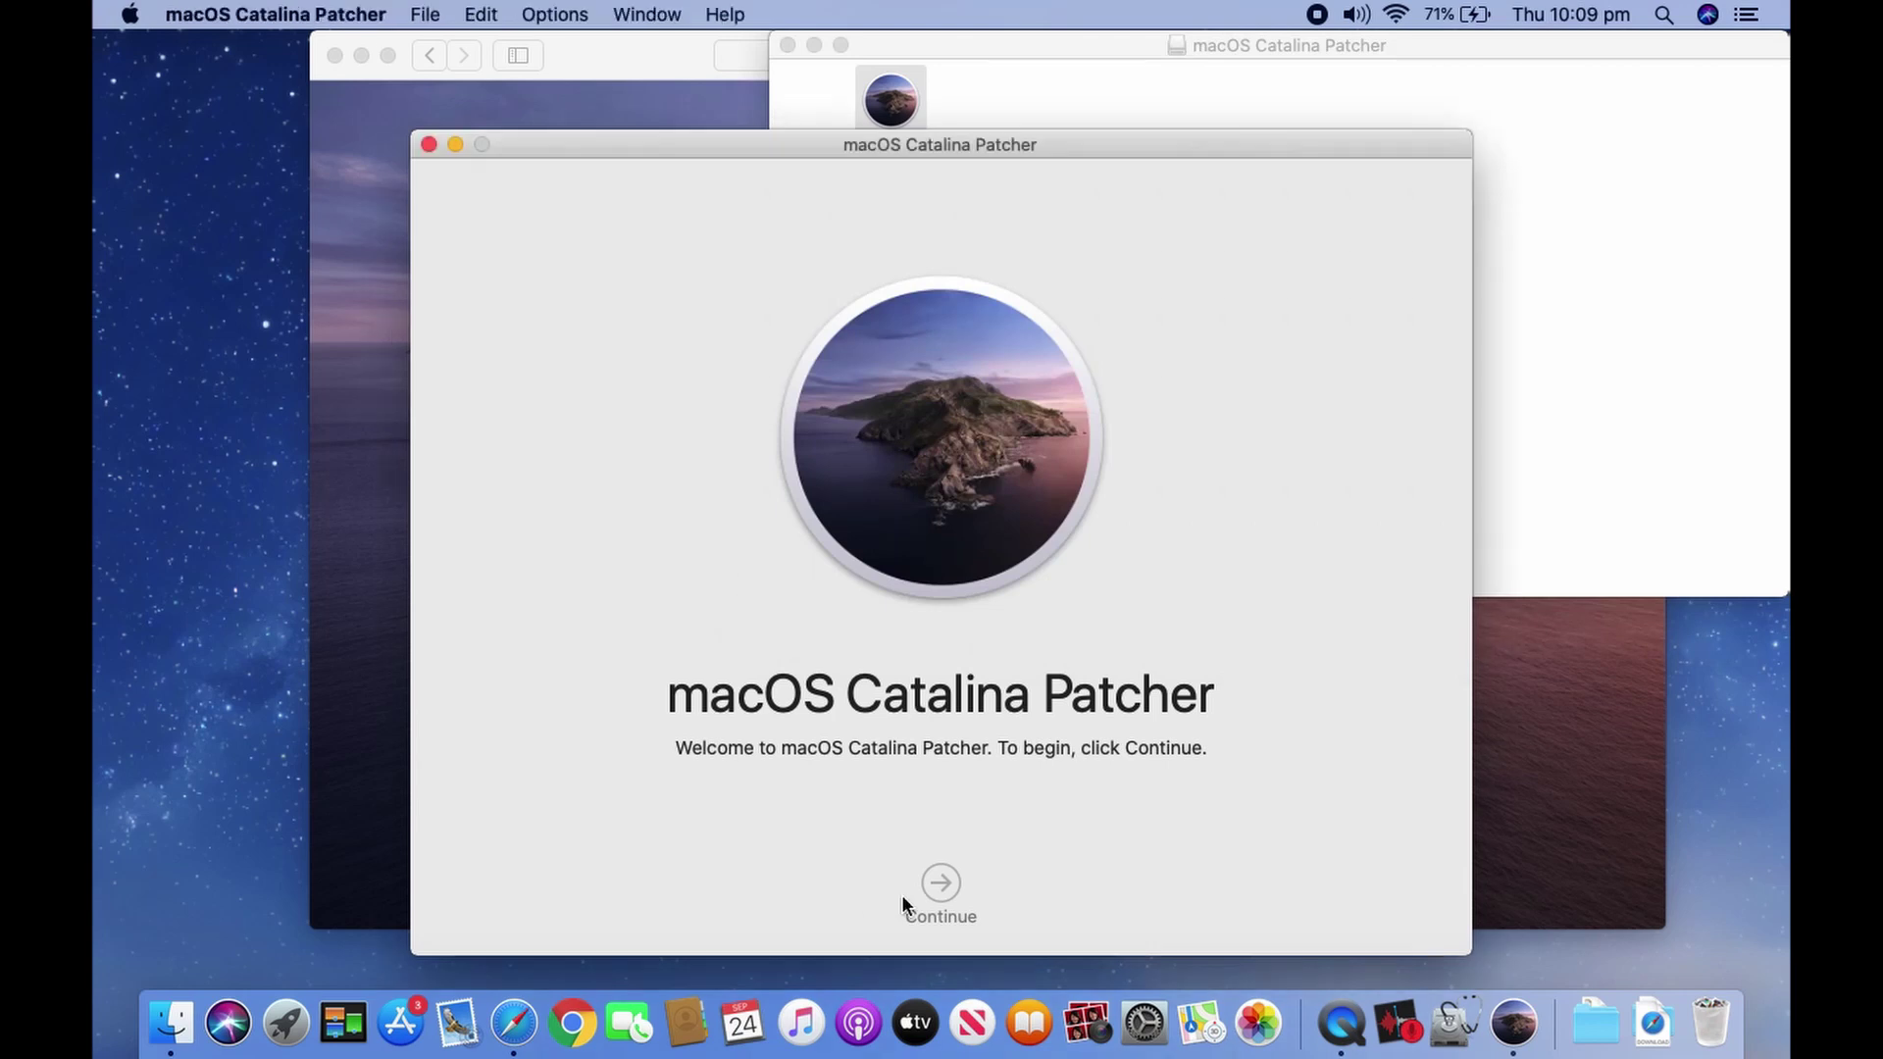
- Proceed through the patcher's welcome and contributors pages and start downloading a new copy of the macOS Catalina installer
{"action": "left_click", "coordinate": [940, 885]}
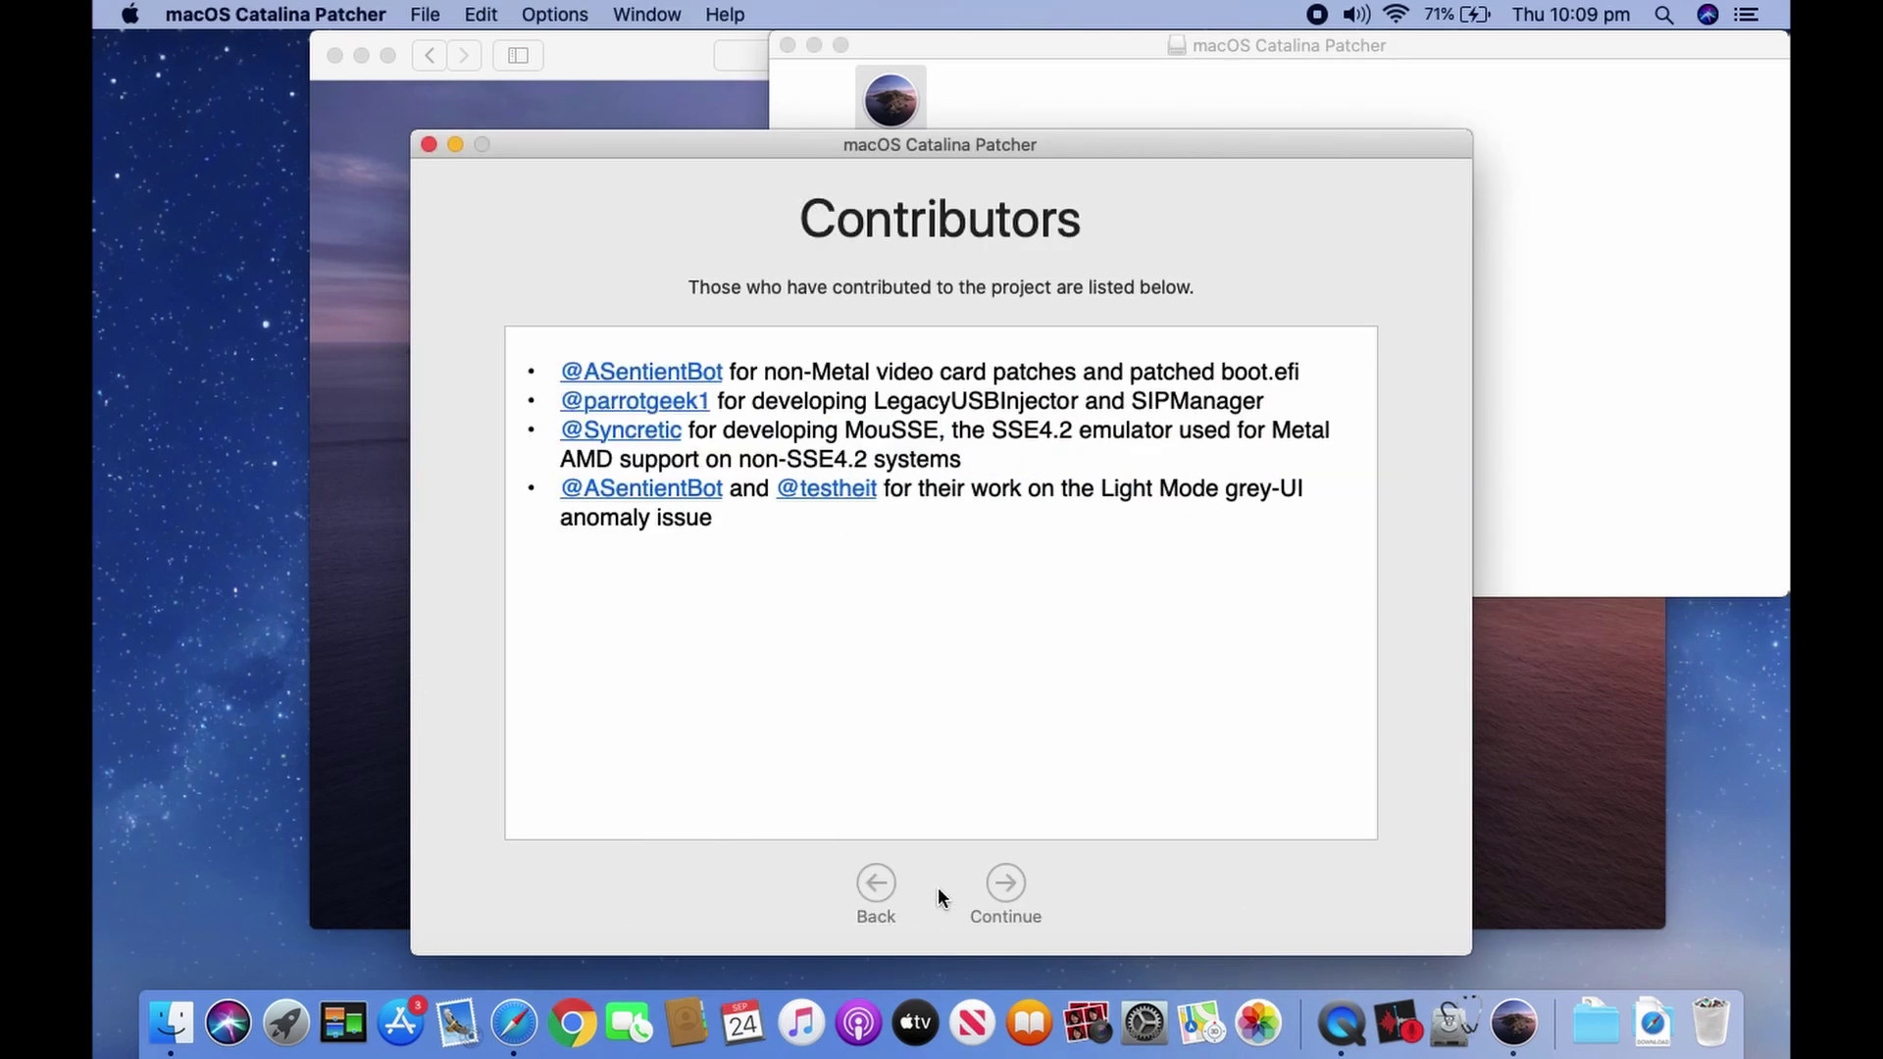
{"action": "left_click", "coordinate": [1007, 880]}
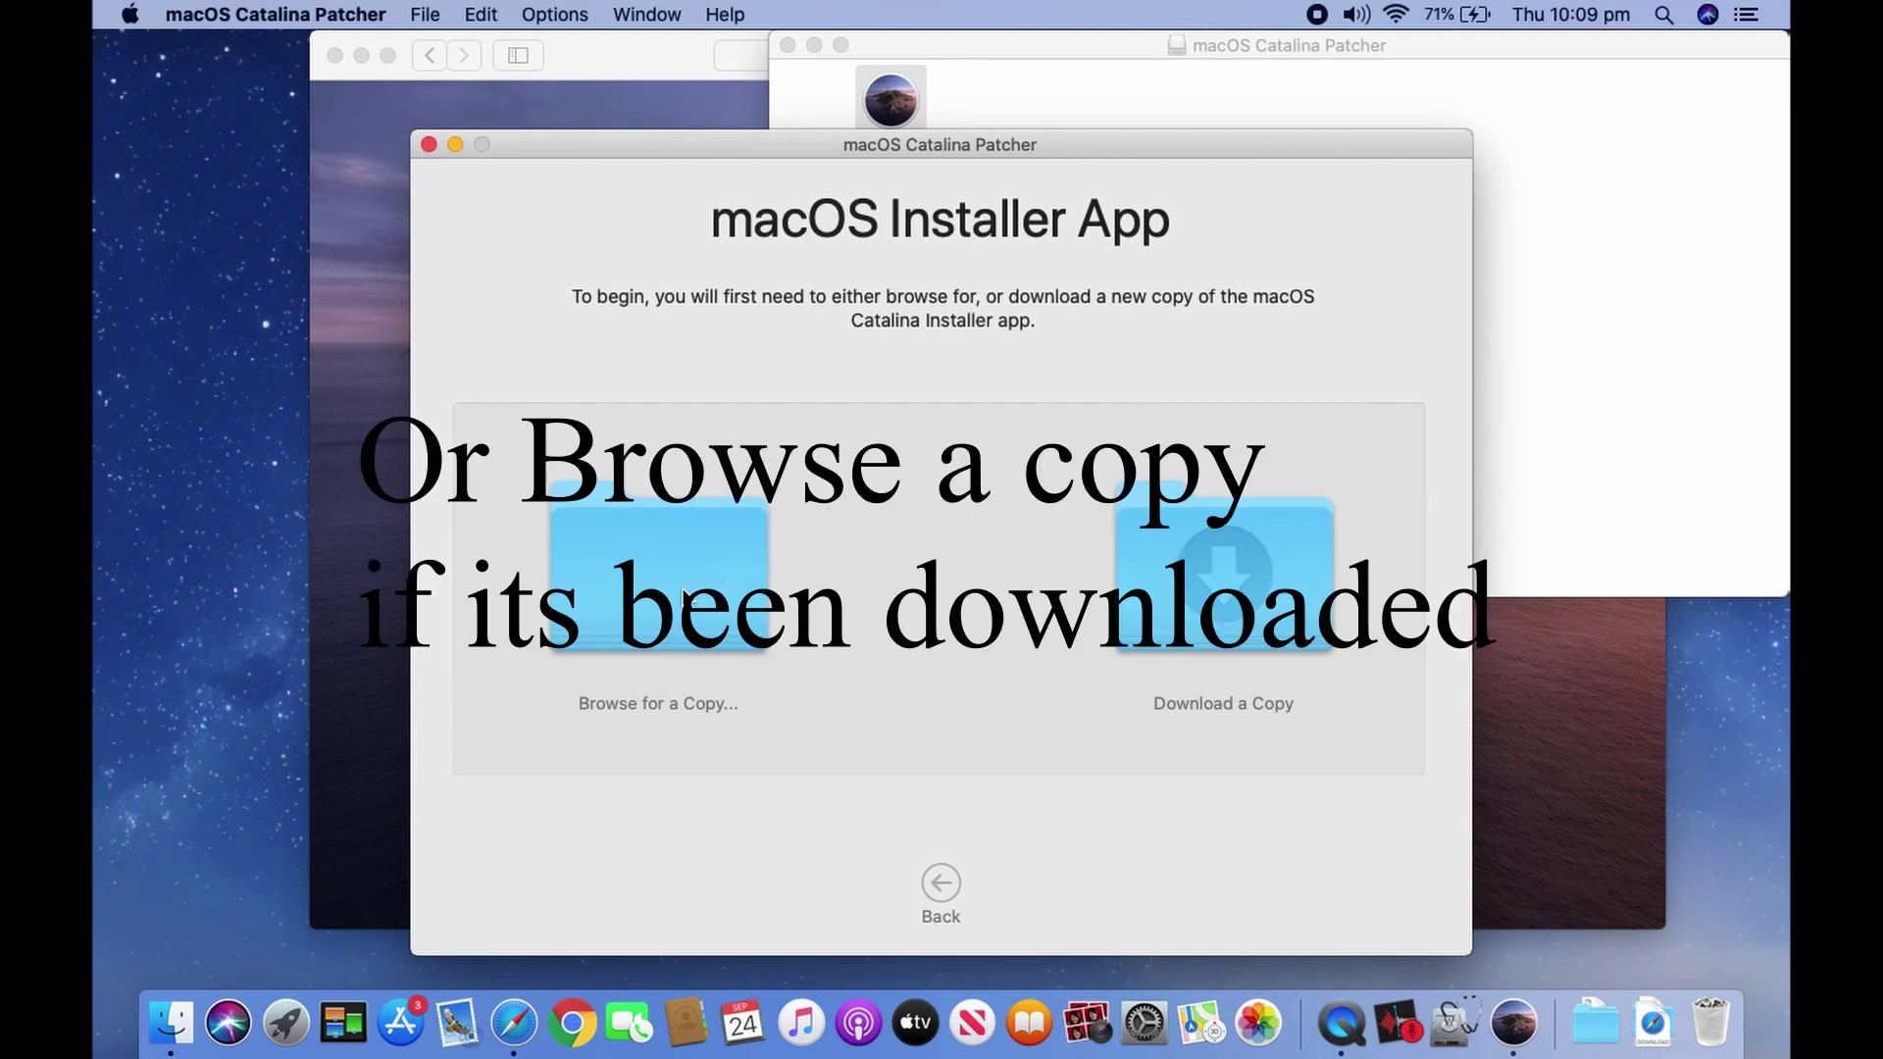
{"action": "left_click", "coordinate": [1197, 585]}
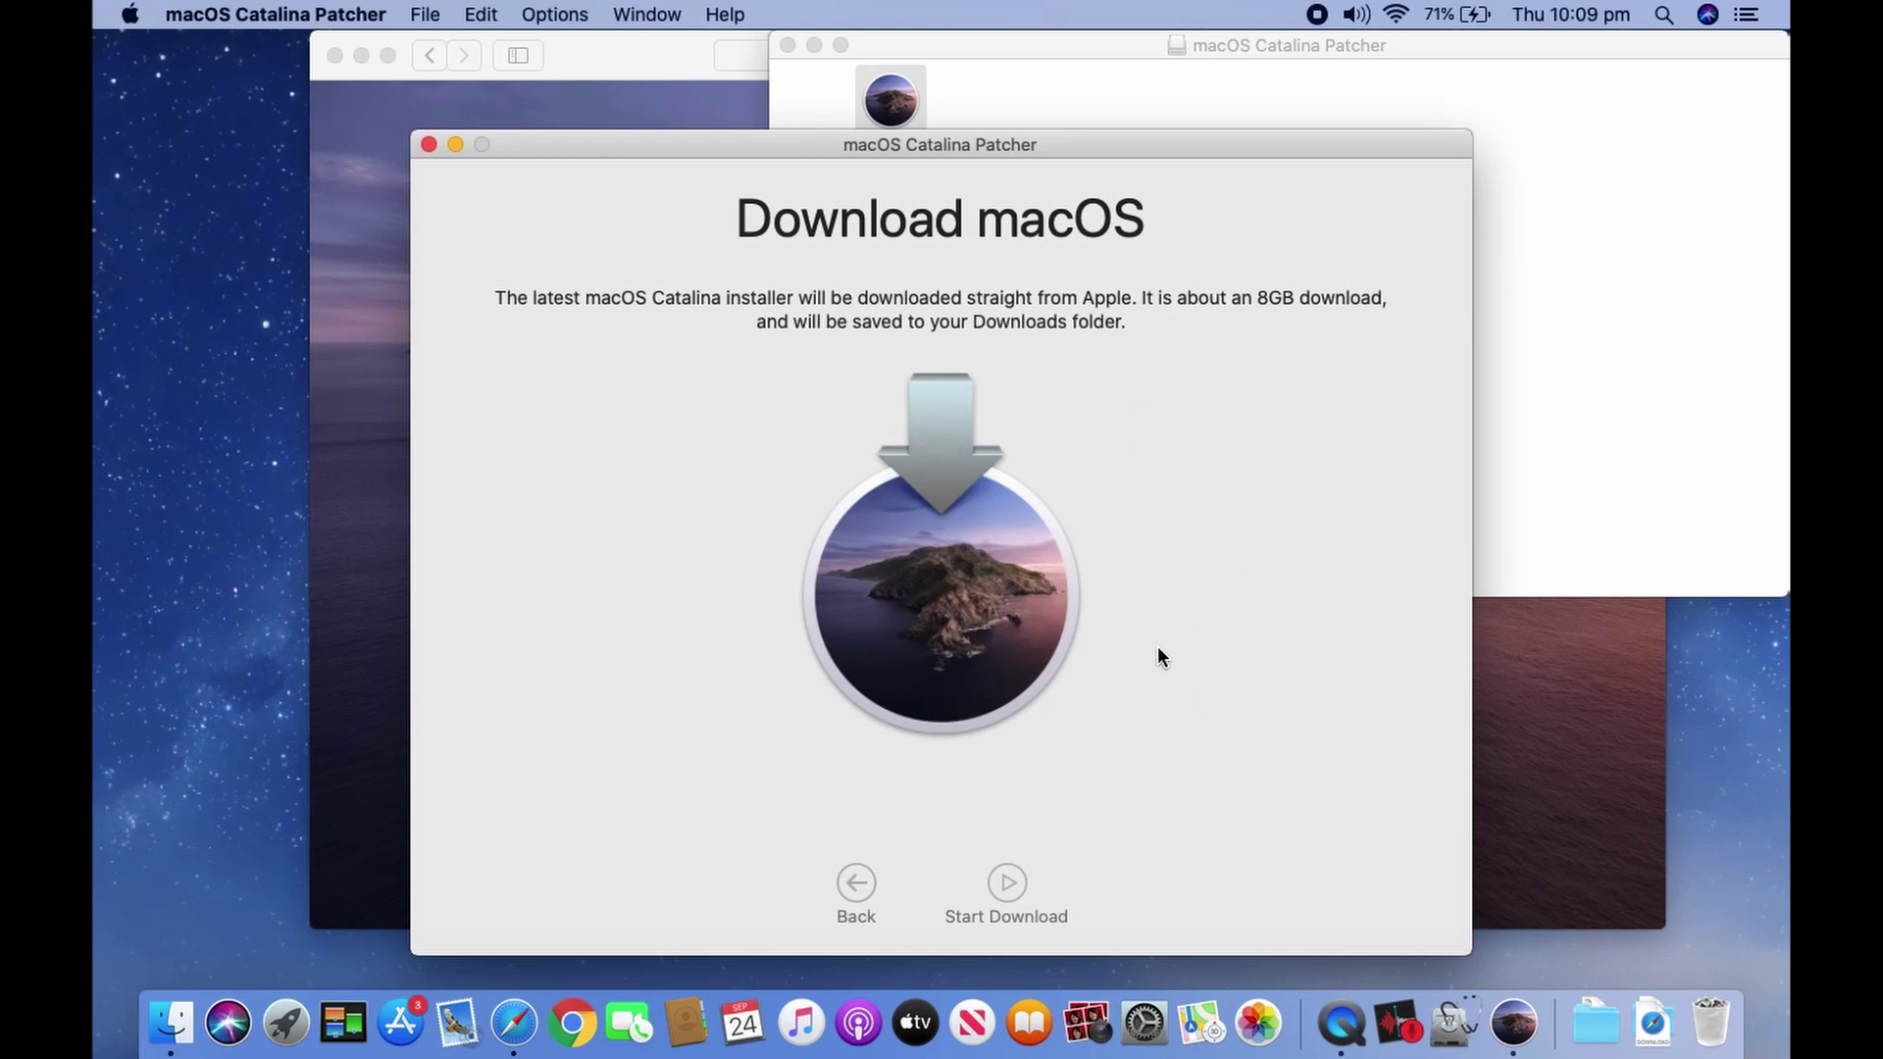
{"action": "left_click", "coordinate": [1009, 885]}
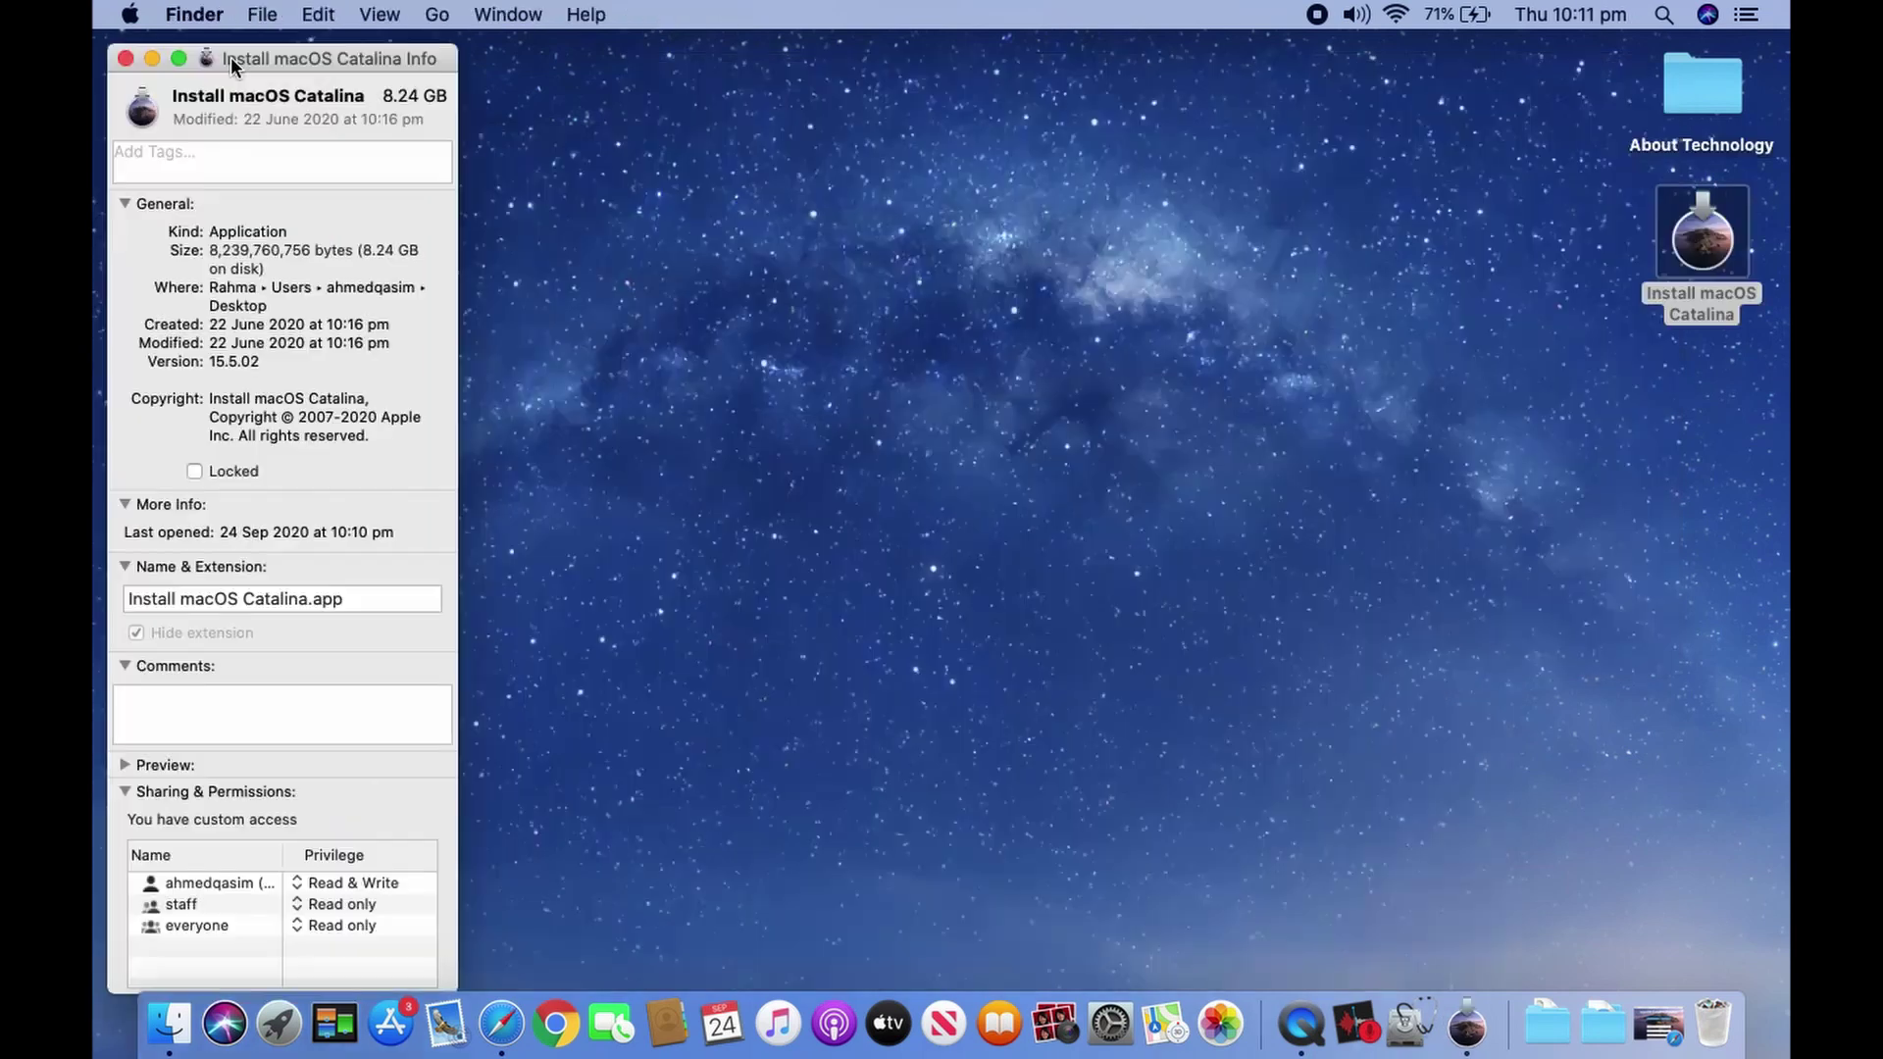
{"action": "left_click_drag", "start_coordinate": [232, 57], "coordinate": [1256, 12]}
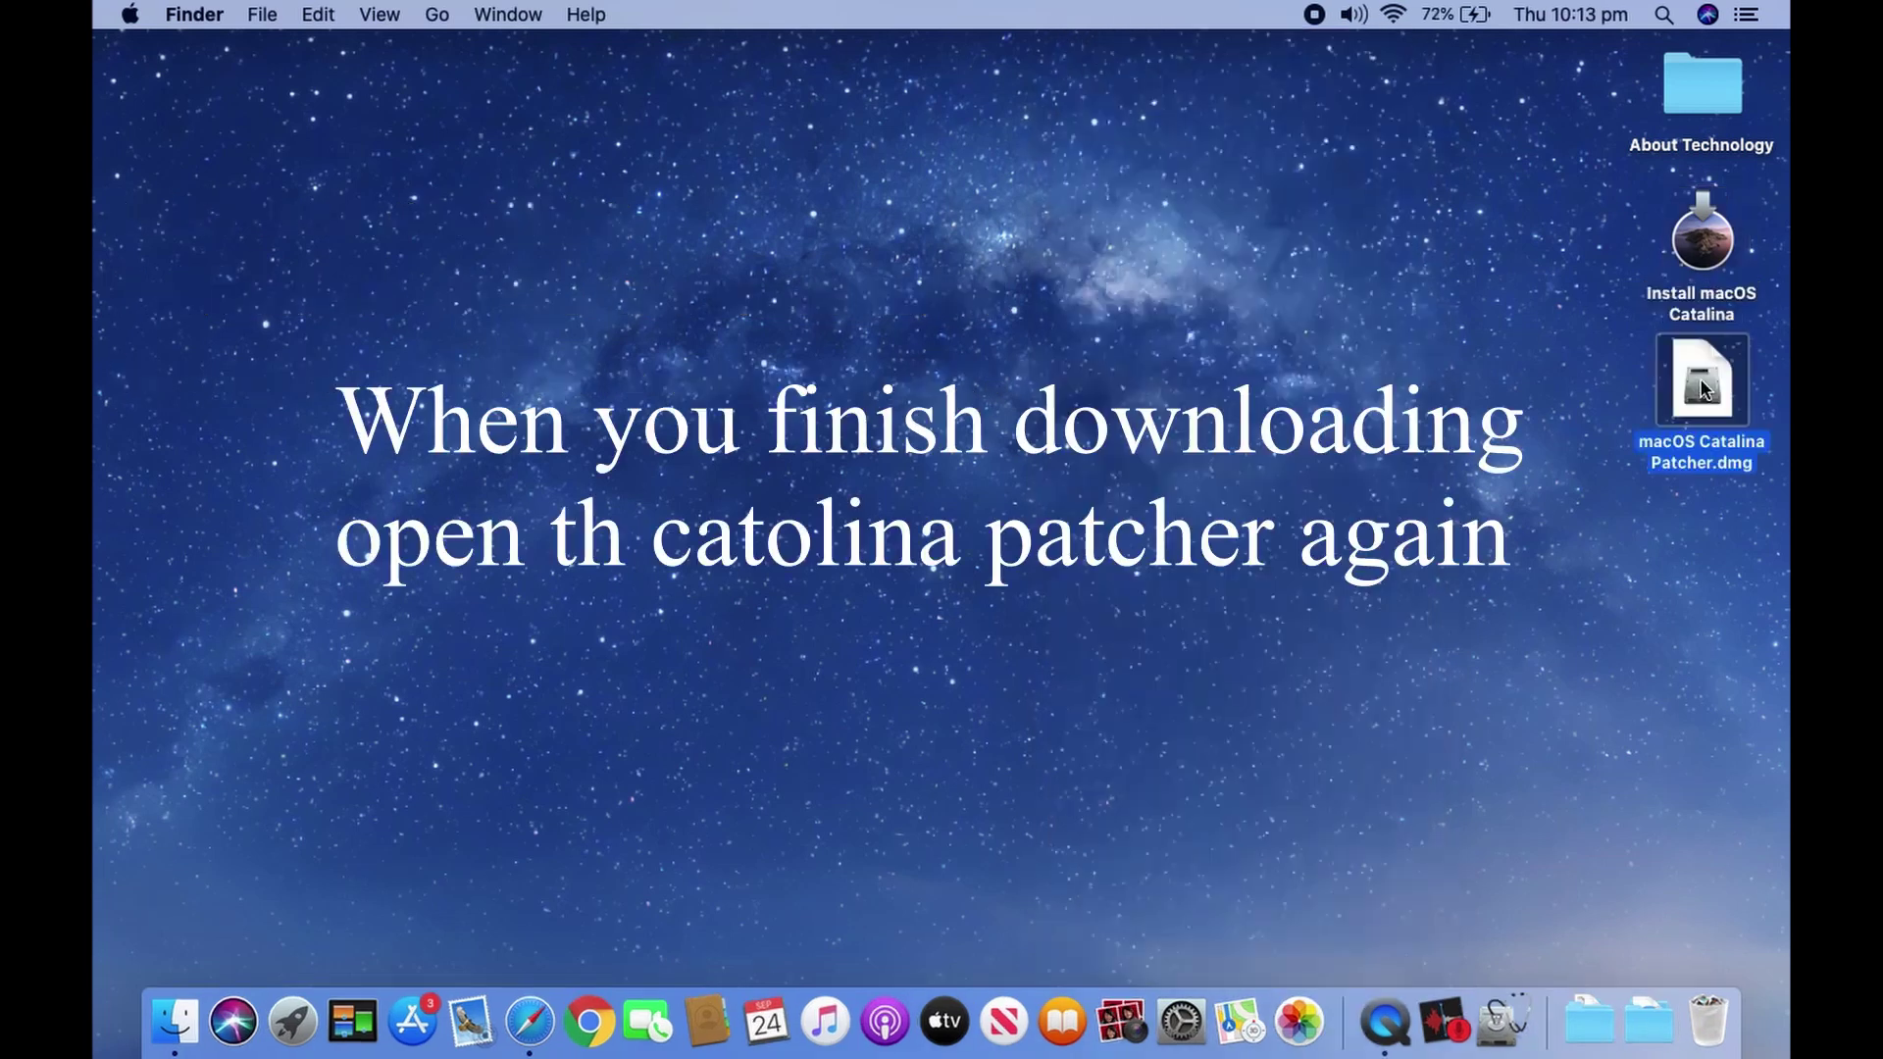
- Relaunch macOS Catalina Patcher from the desktop's macOS Catalina Patcher.dmg, approve opening it, and close the disk image window
{"action": "double_click", "coordinate": [1704, 383]}
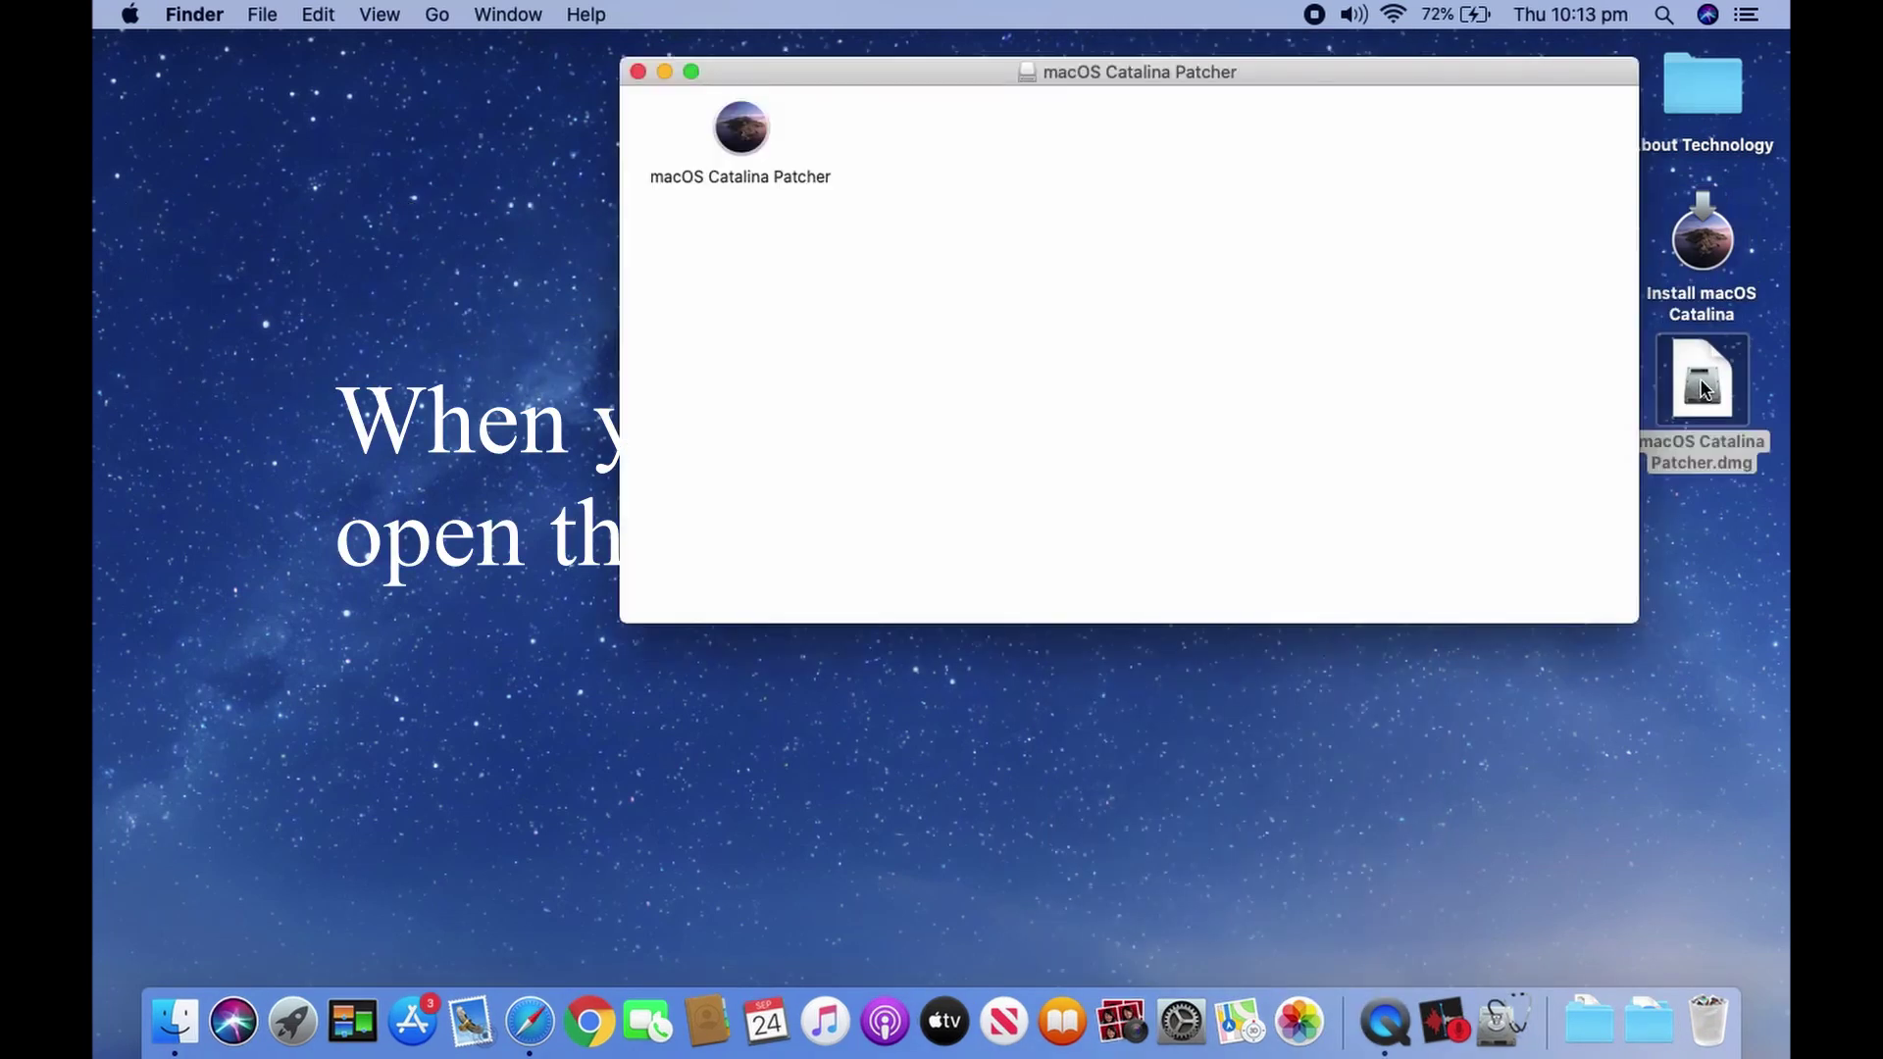
{"action": "double_click", "coordinate": [741, 143]}
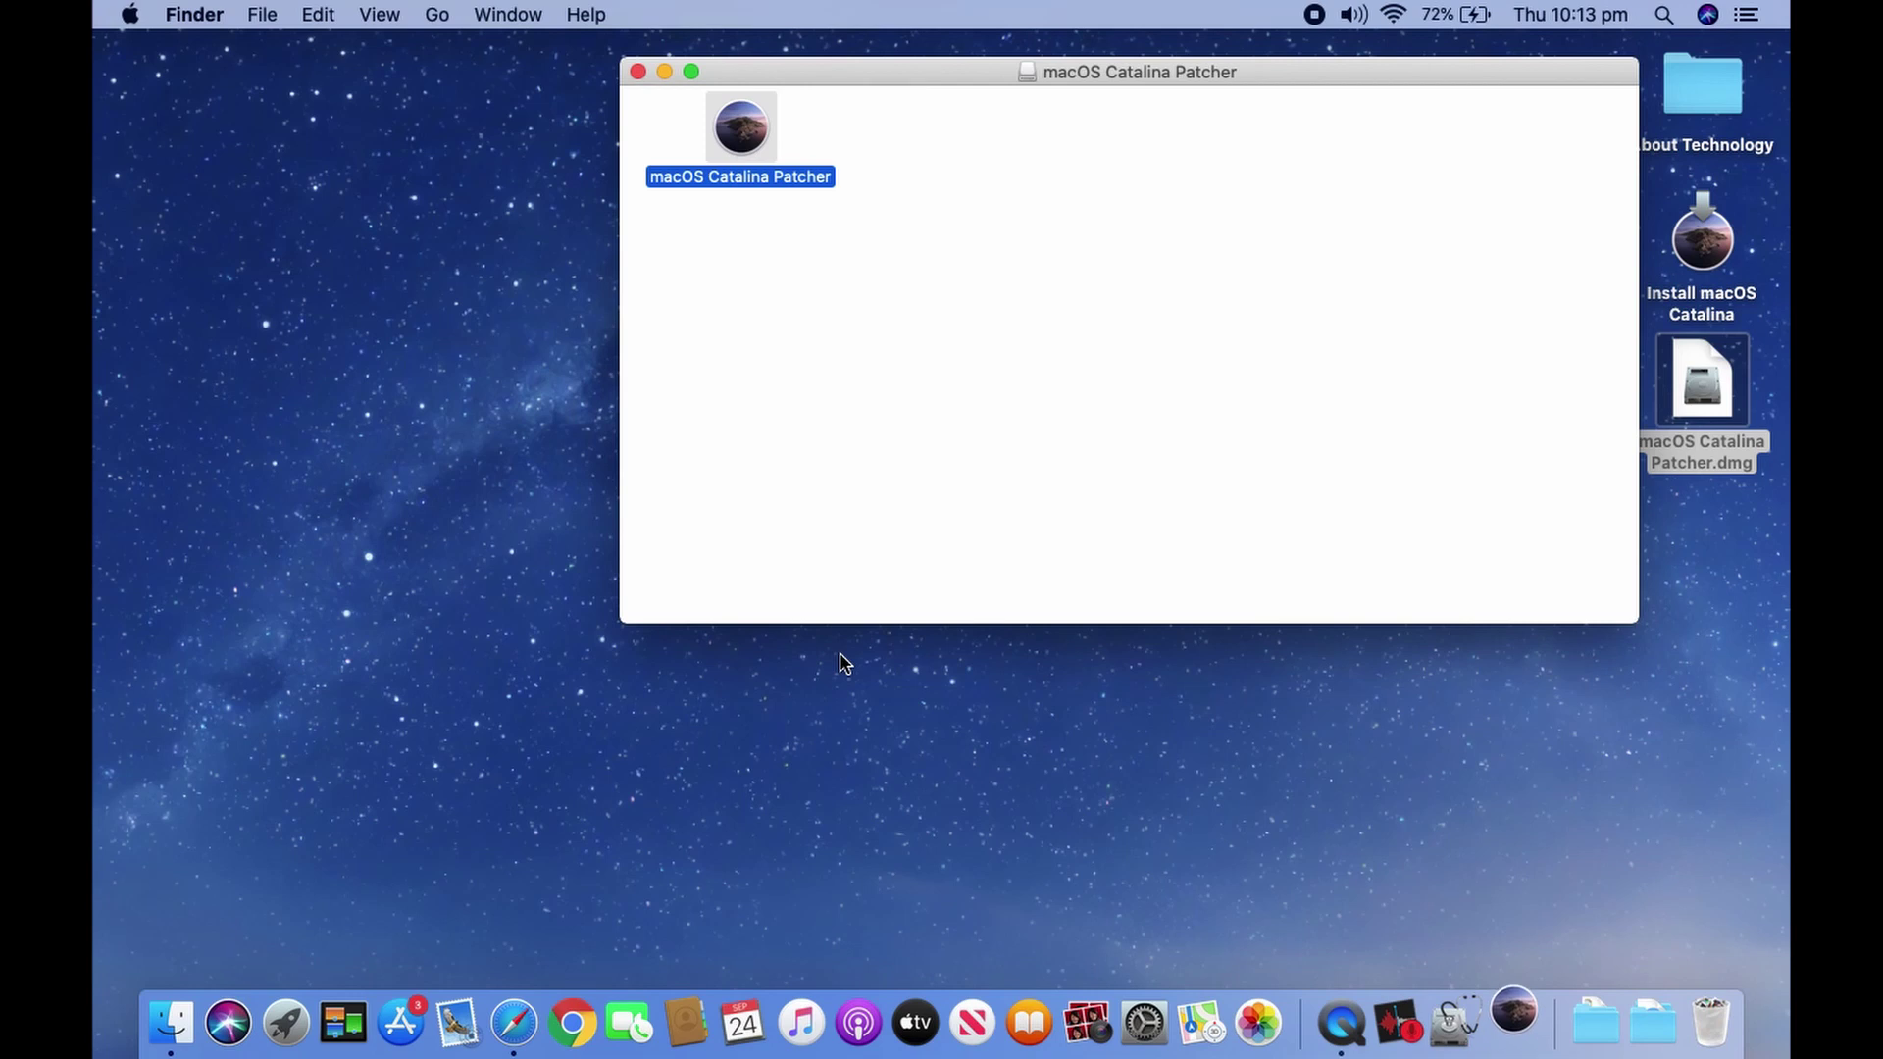
{"action": "left_click_drag", "start_coordinate": [955, 71], "coordinate": [793, 88]}
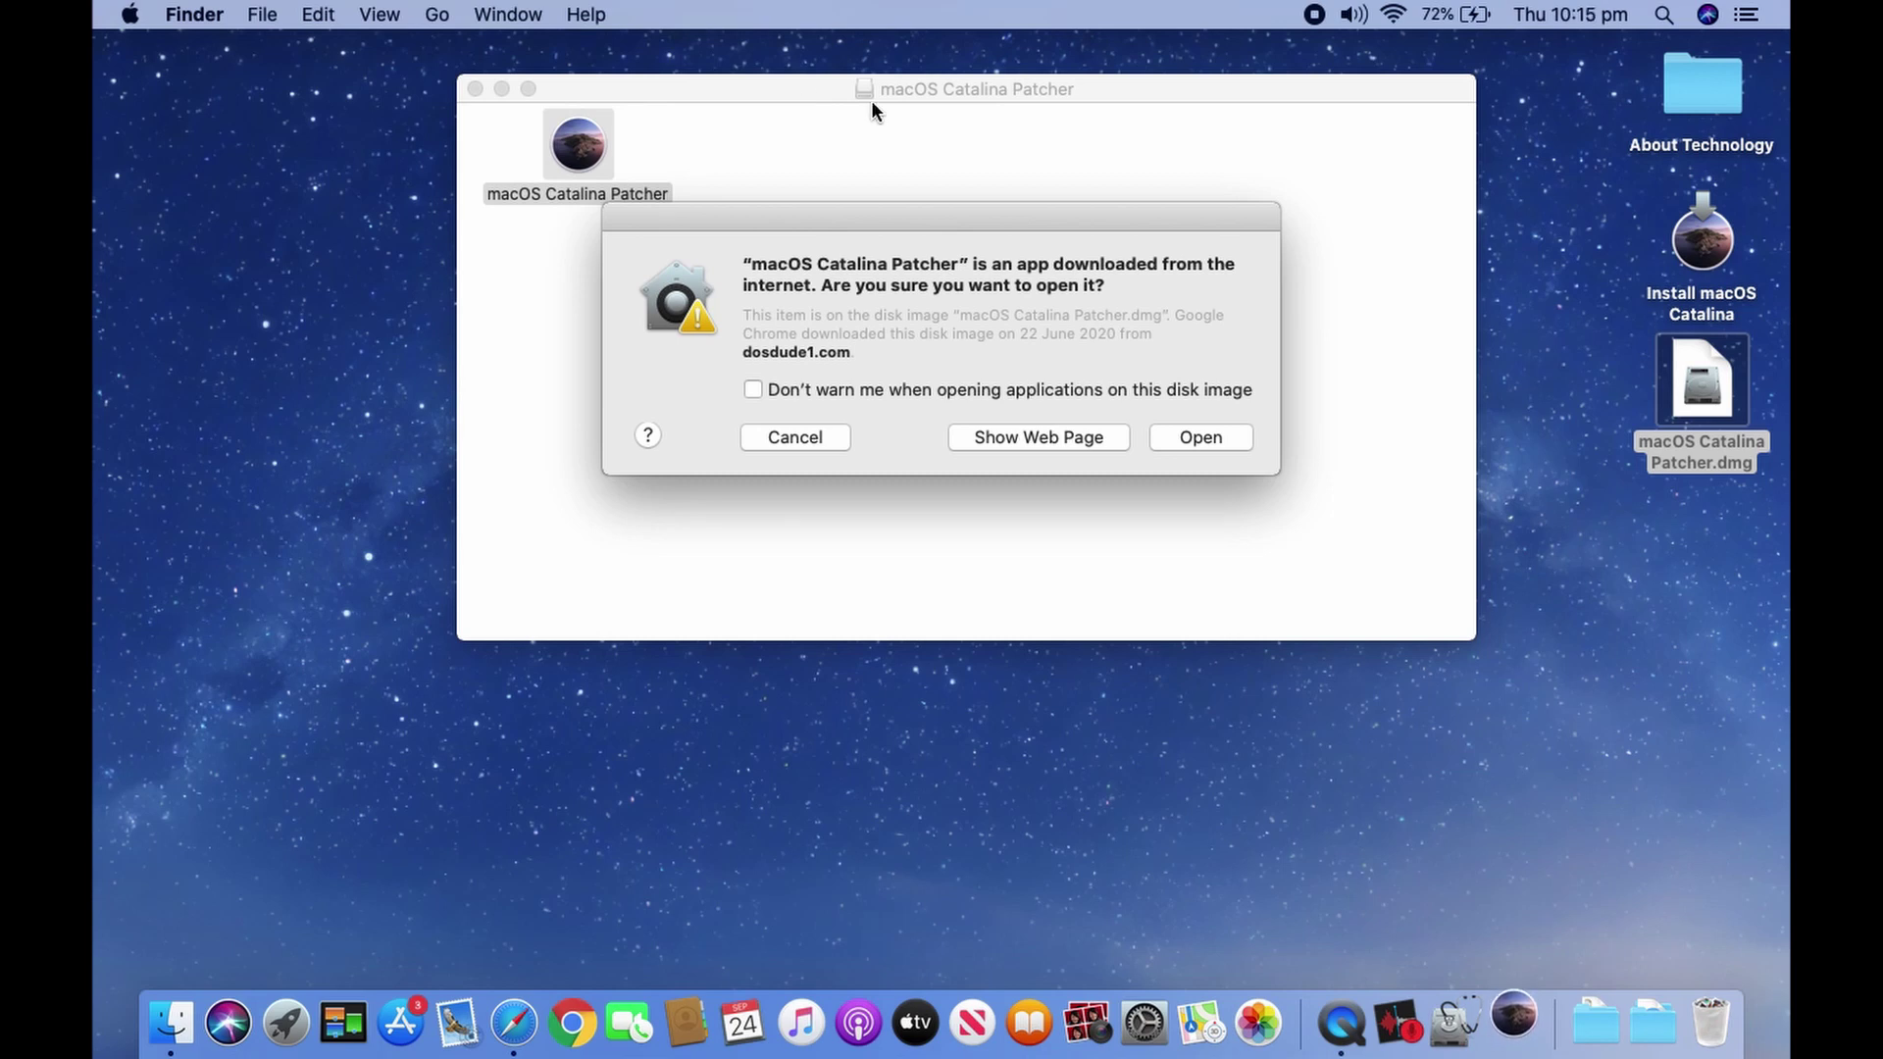
{"action": "left_click", "coordinate": [1211, 433]}
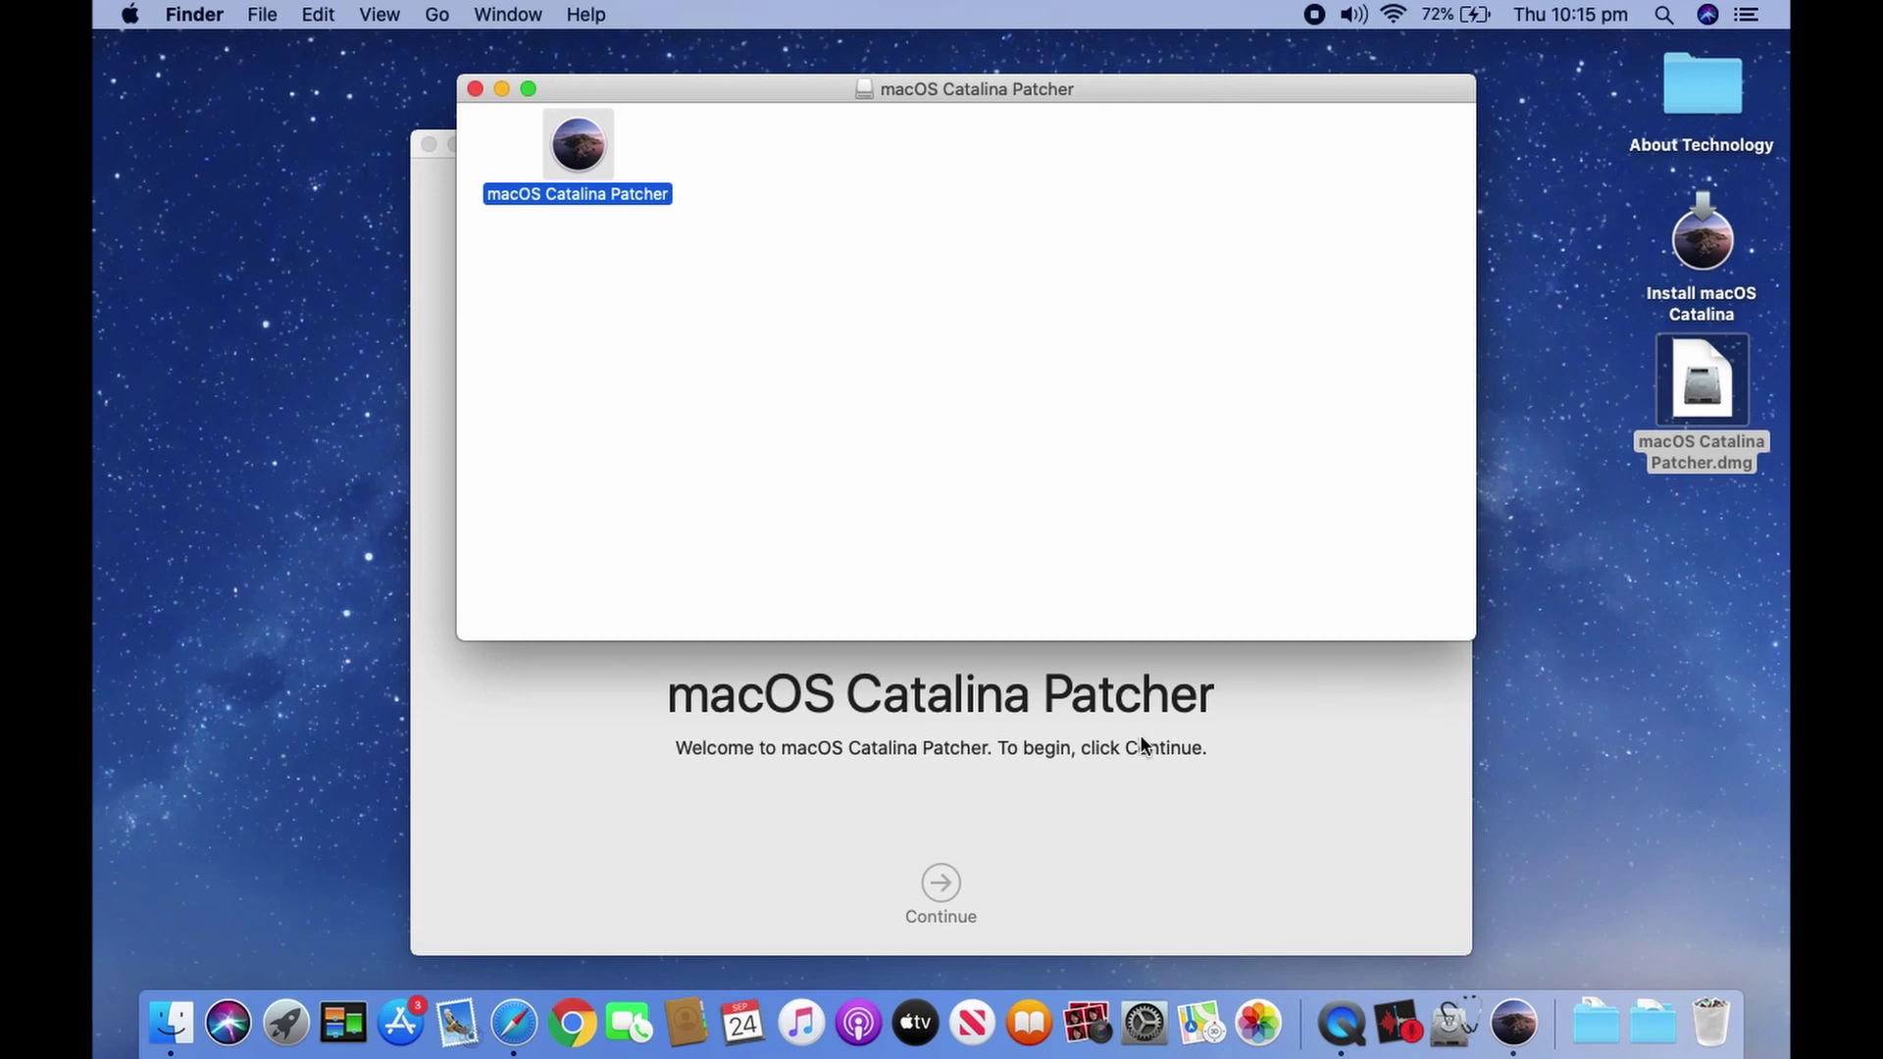
{"action": "left_click", "coordinate": [475, 89]}
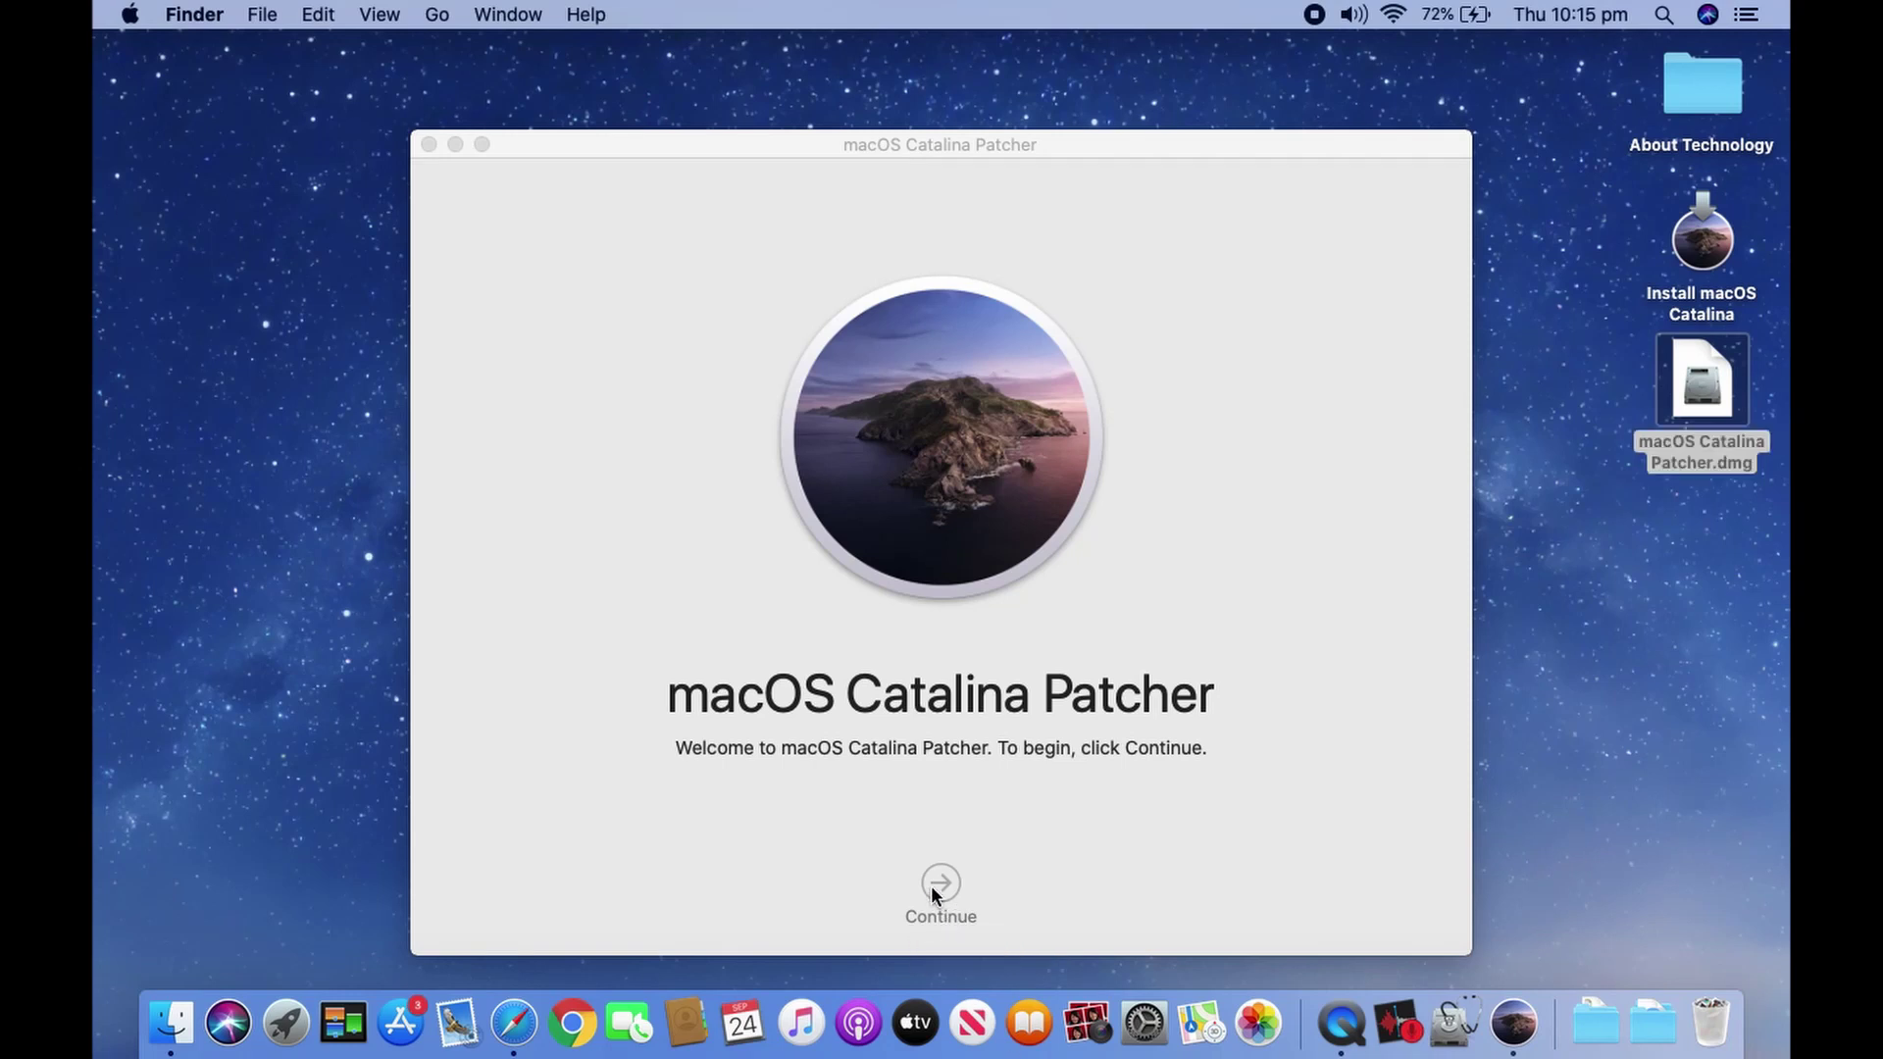
- Proceed through the patcher's welcome and contributors pages and supply the existing Install macOS Catalina app from the Desktop
{"action": "left_click", "coordinate": [934, 887]}
{"action": "left_click", "coordinate": [932, 886]}
{"action": "left_click", "coordinate": [1015, 891]}
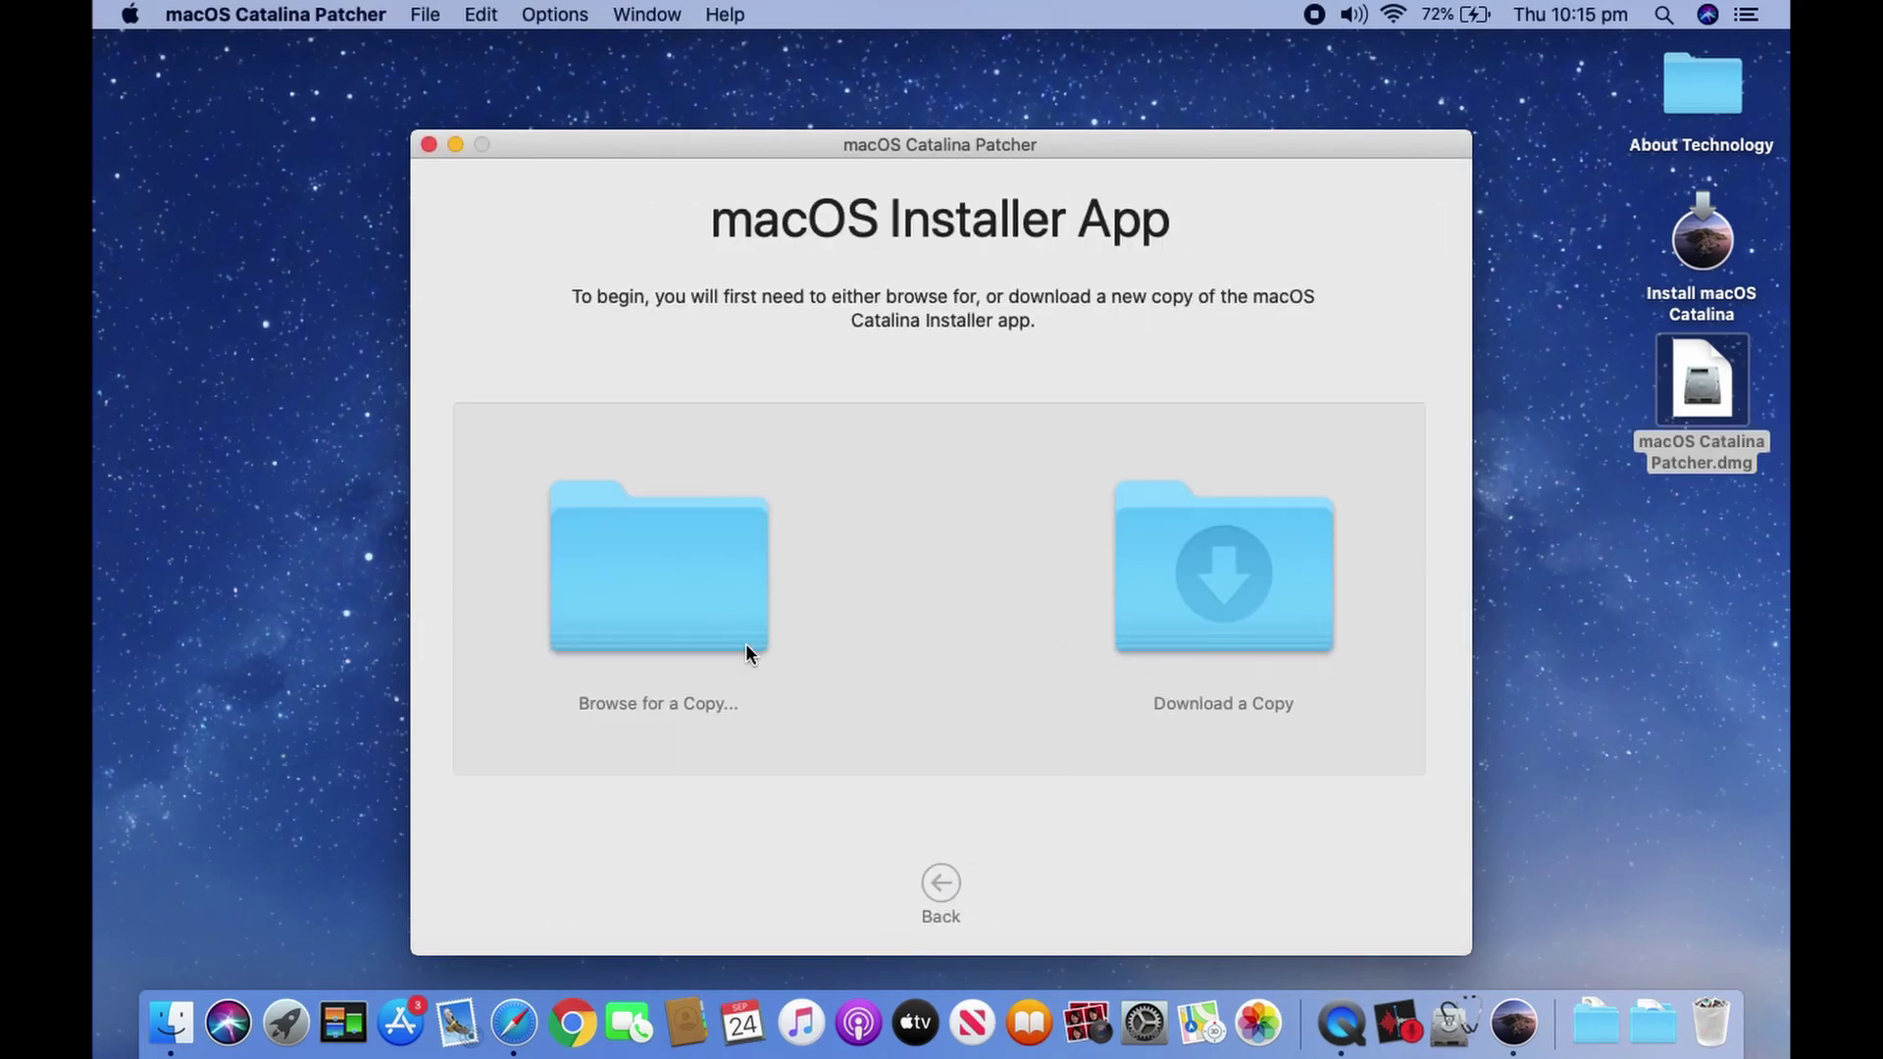
{"action": "left_click", "coordinate": [633, 577]}
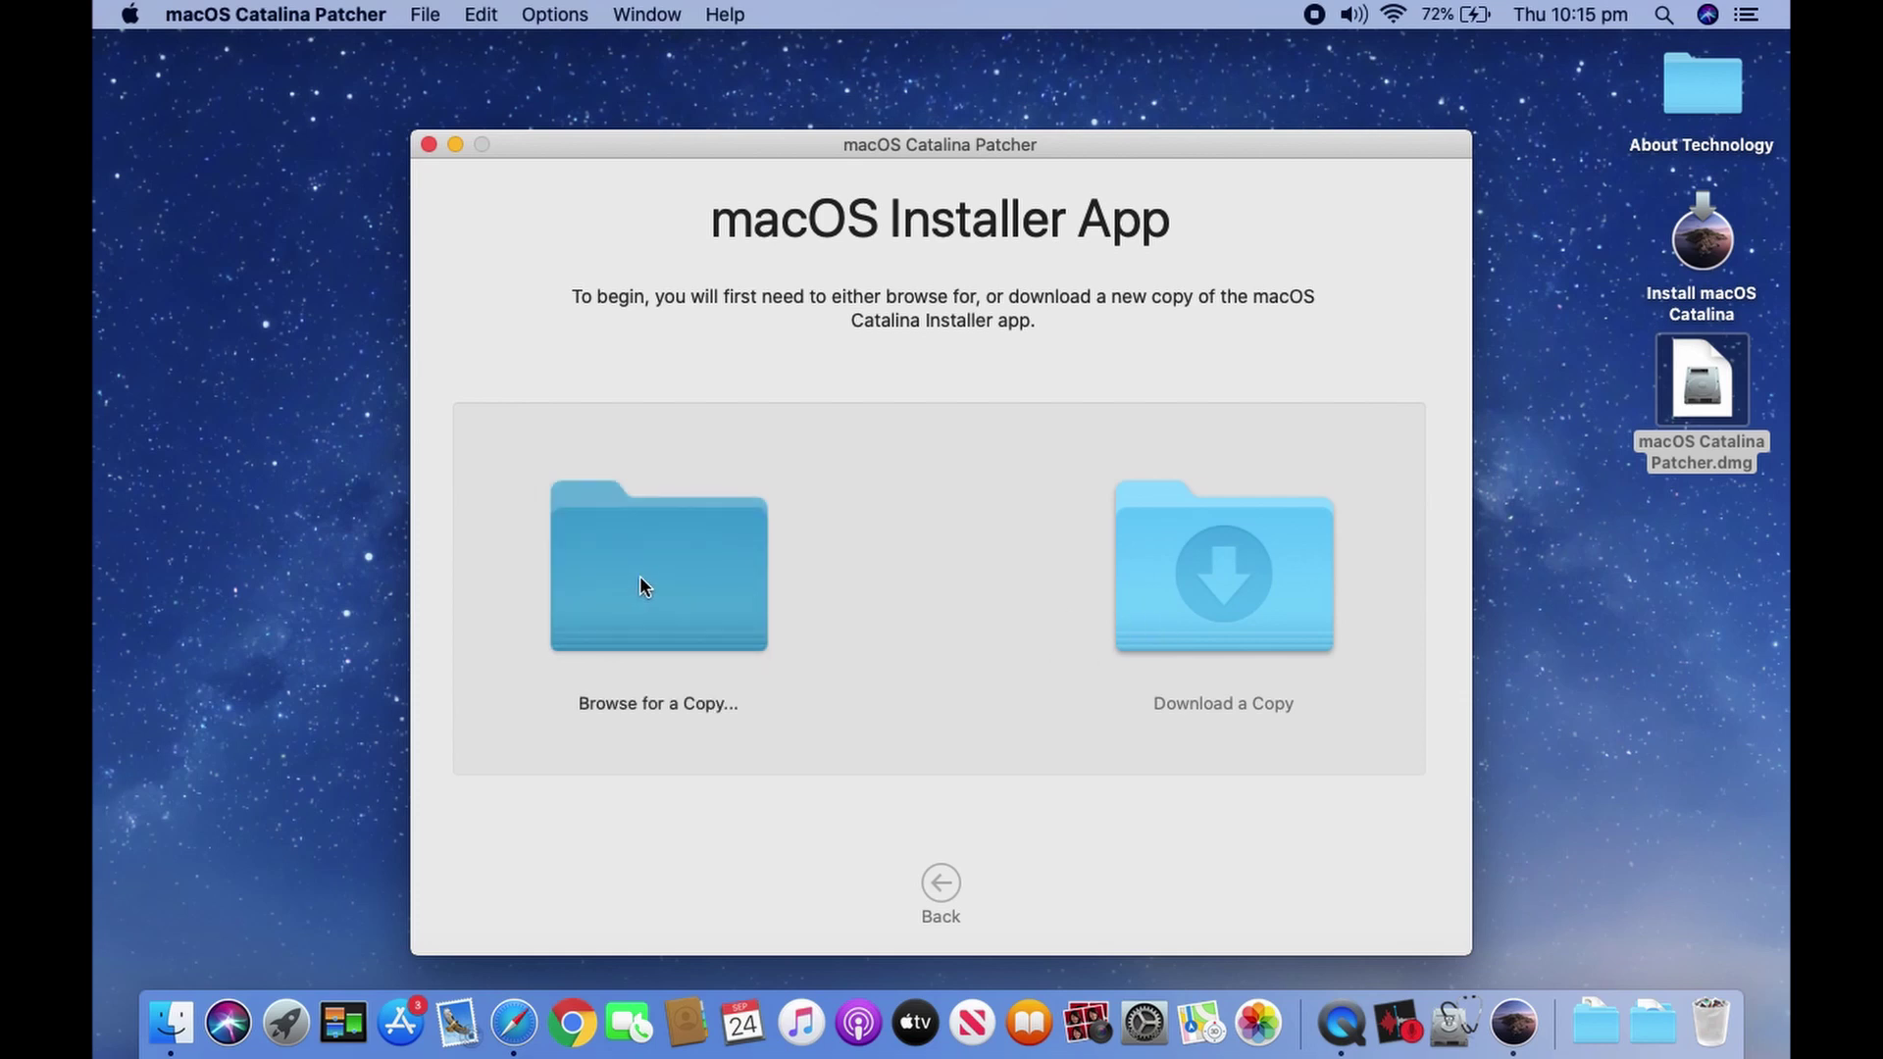
{"action": "left_click", "coordinate": [757, 607]}
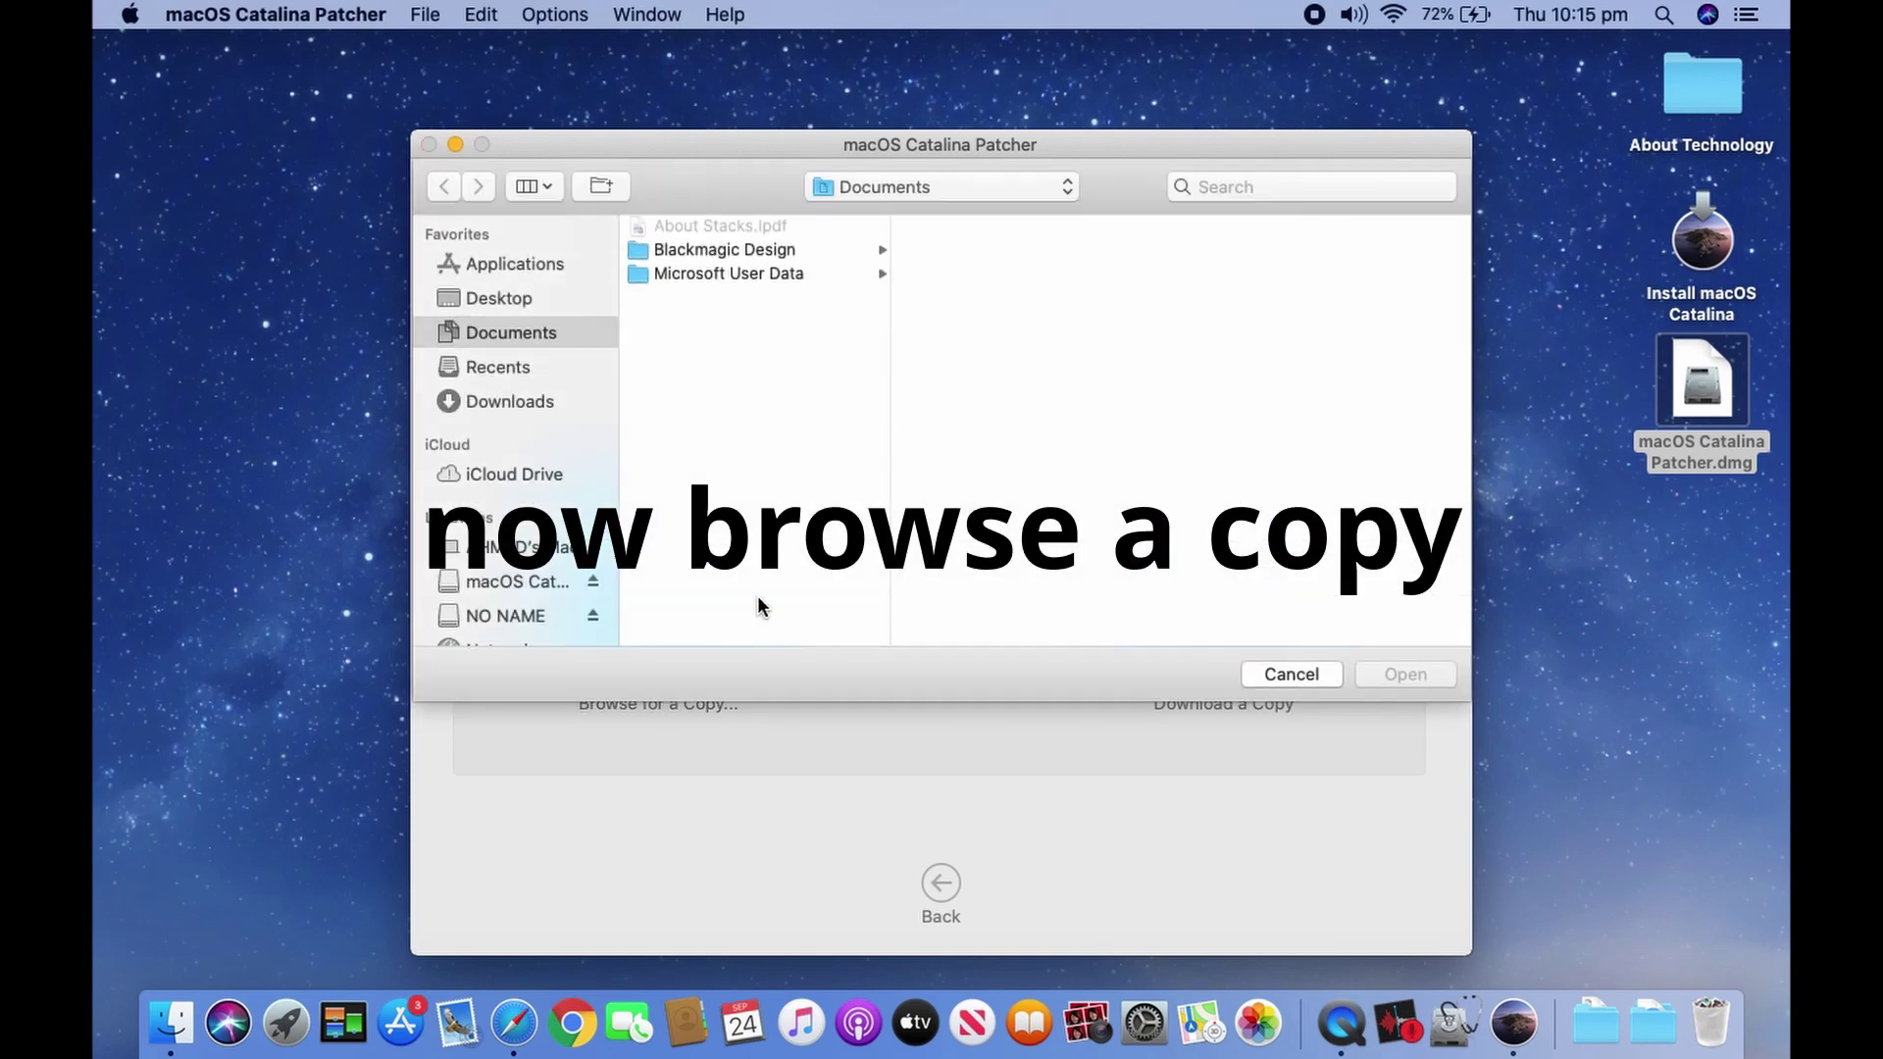
{"action": "left_click", "coordinate": [506, 302]}
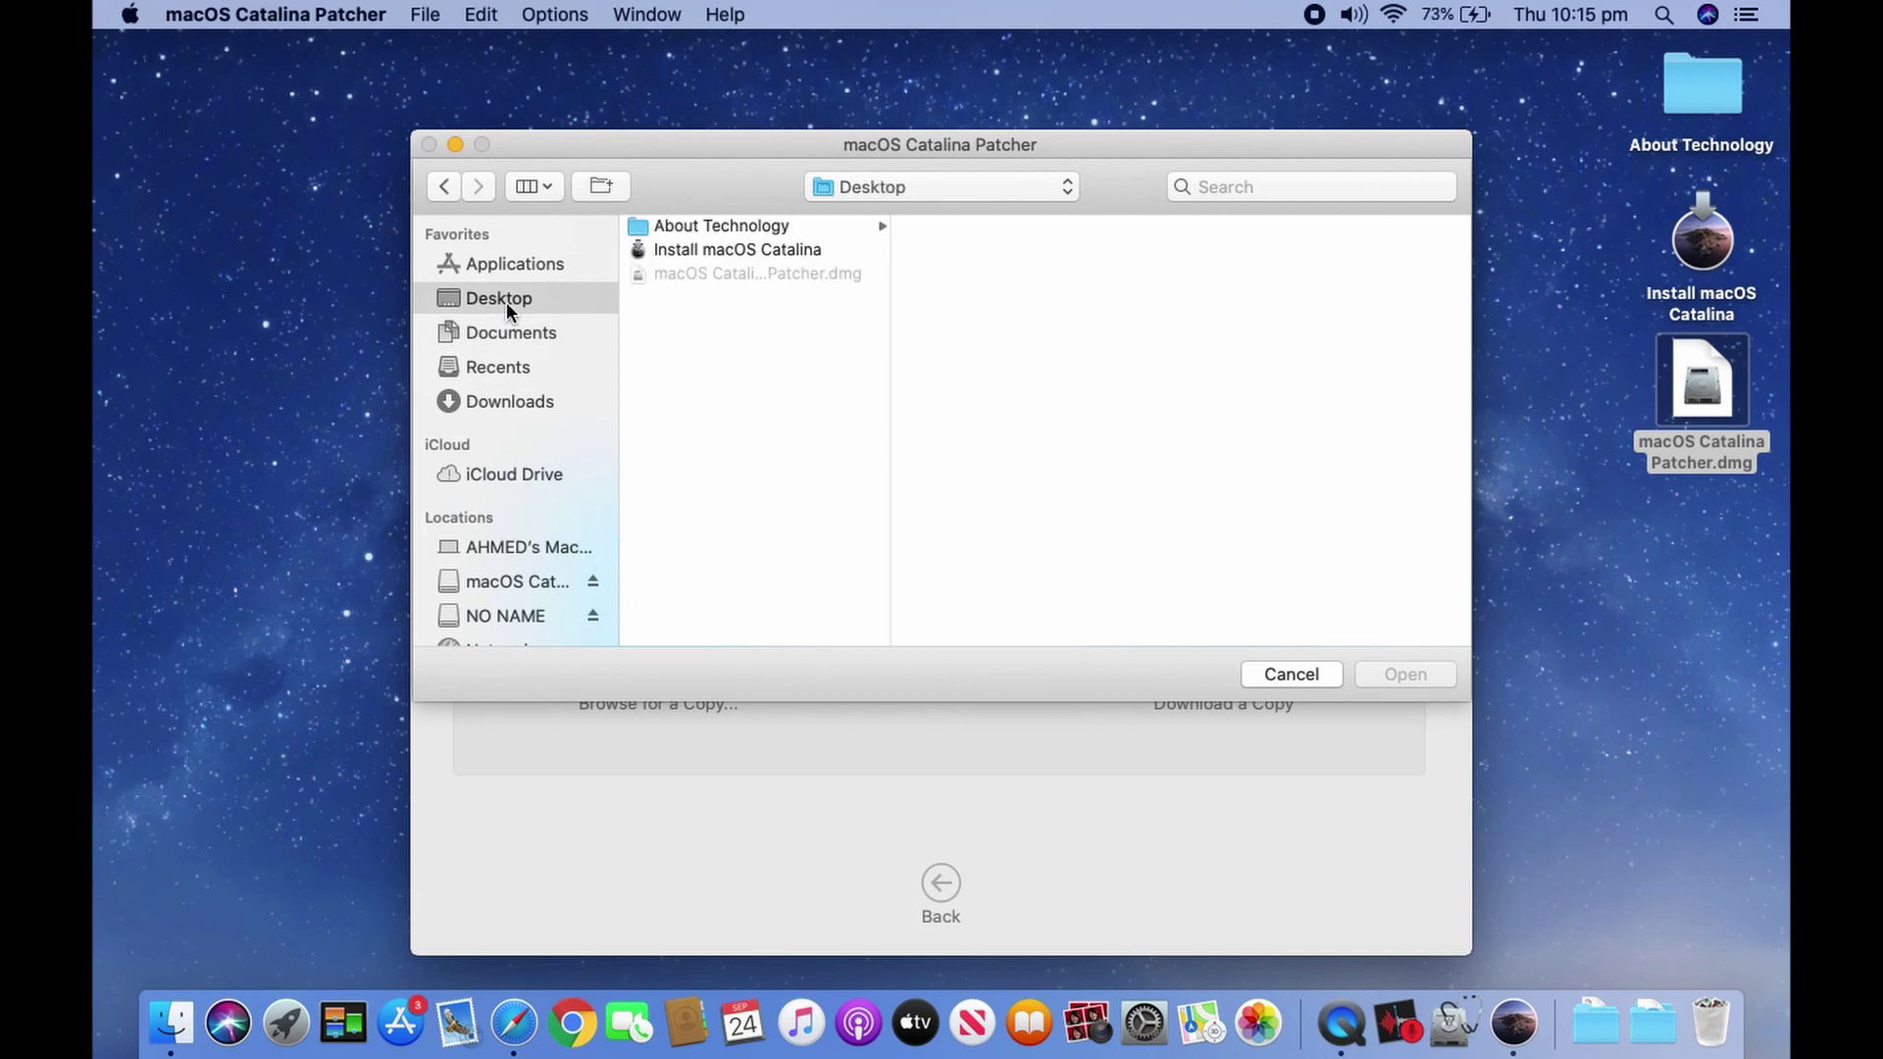
{"action": "left_click", "coordinate": [698, 251]}
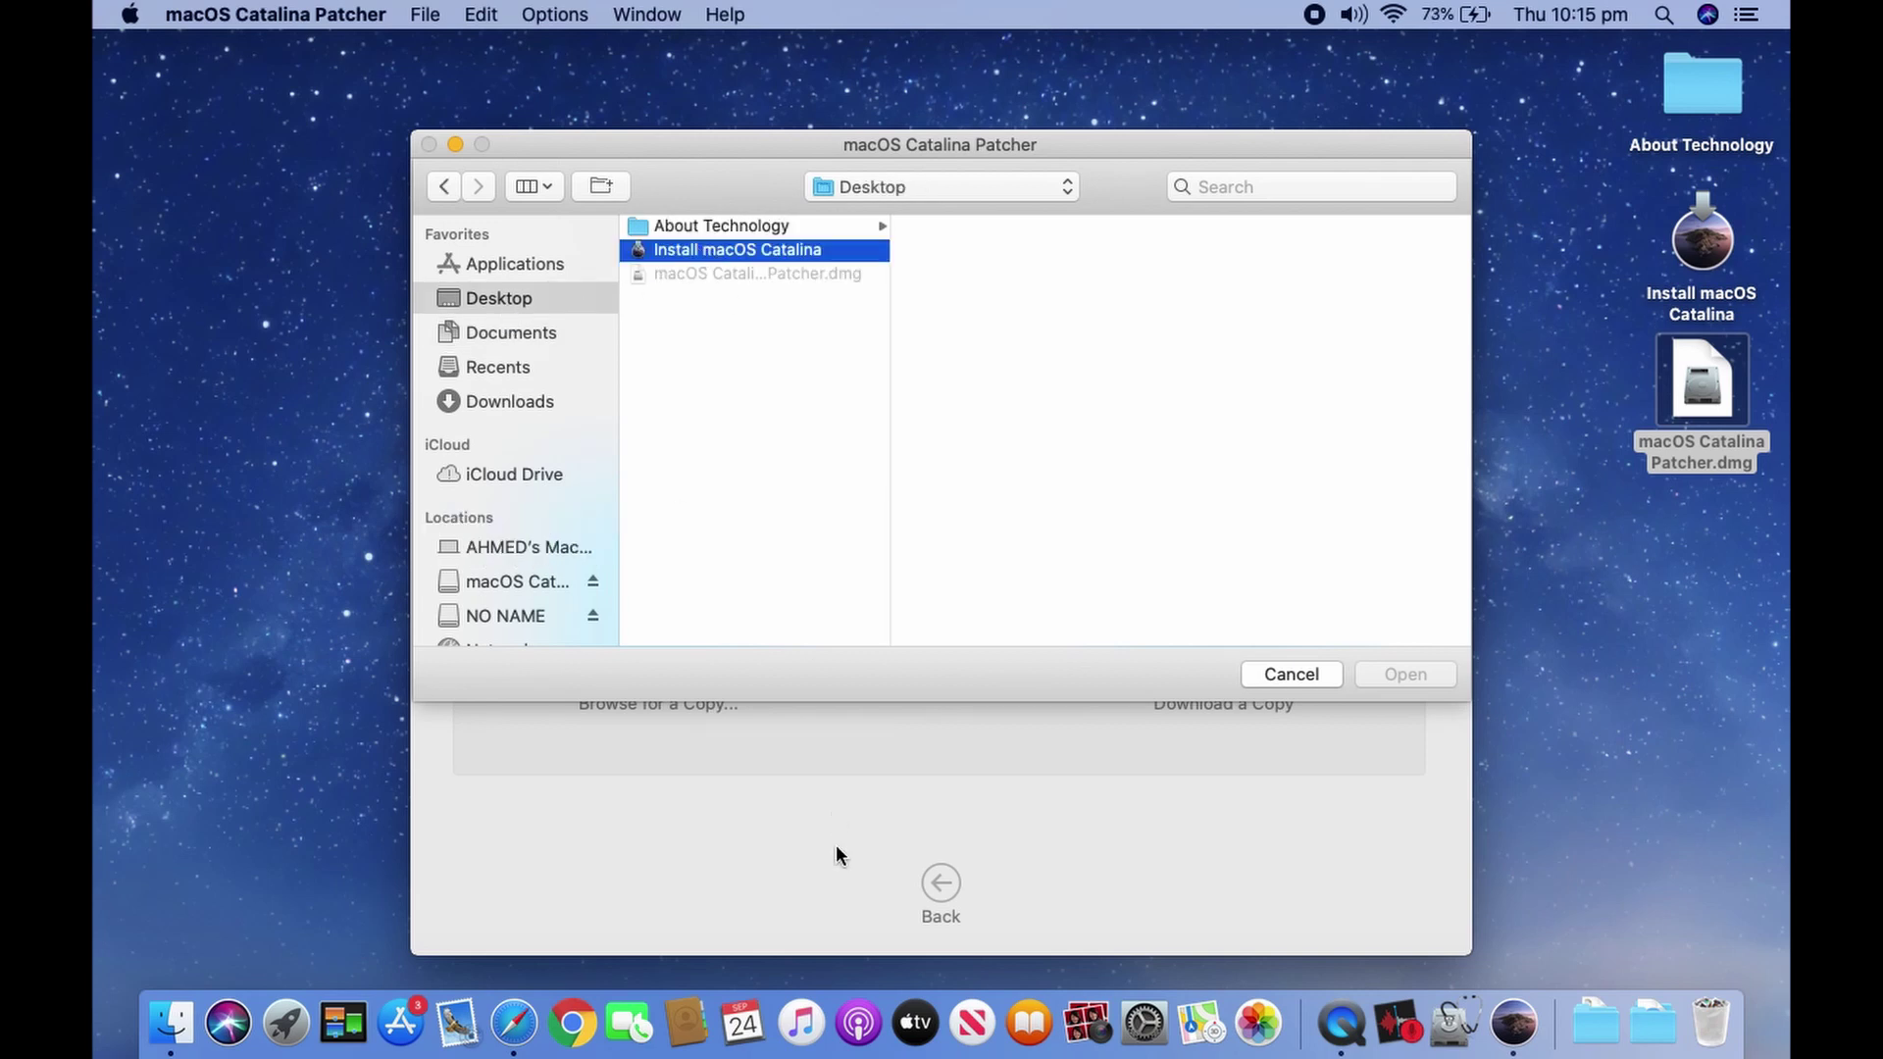
{"action": "left_click", "coordinate": [1407, 675]}
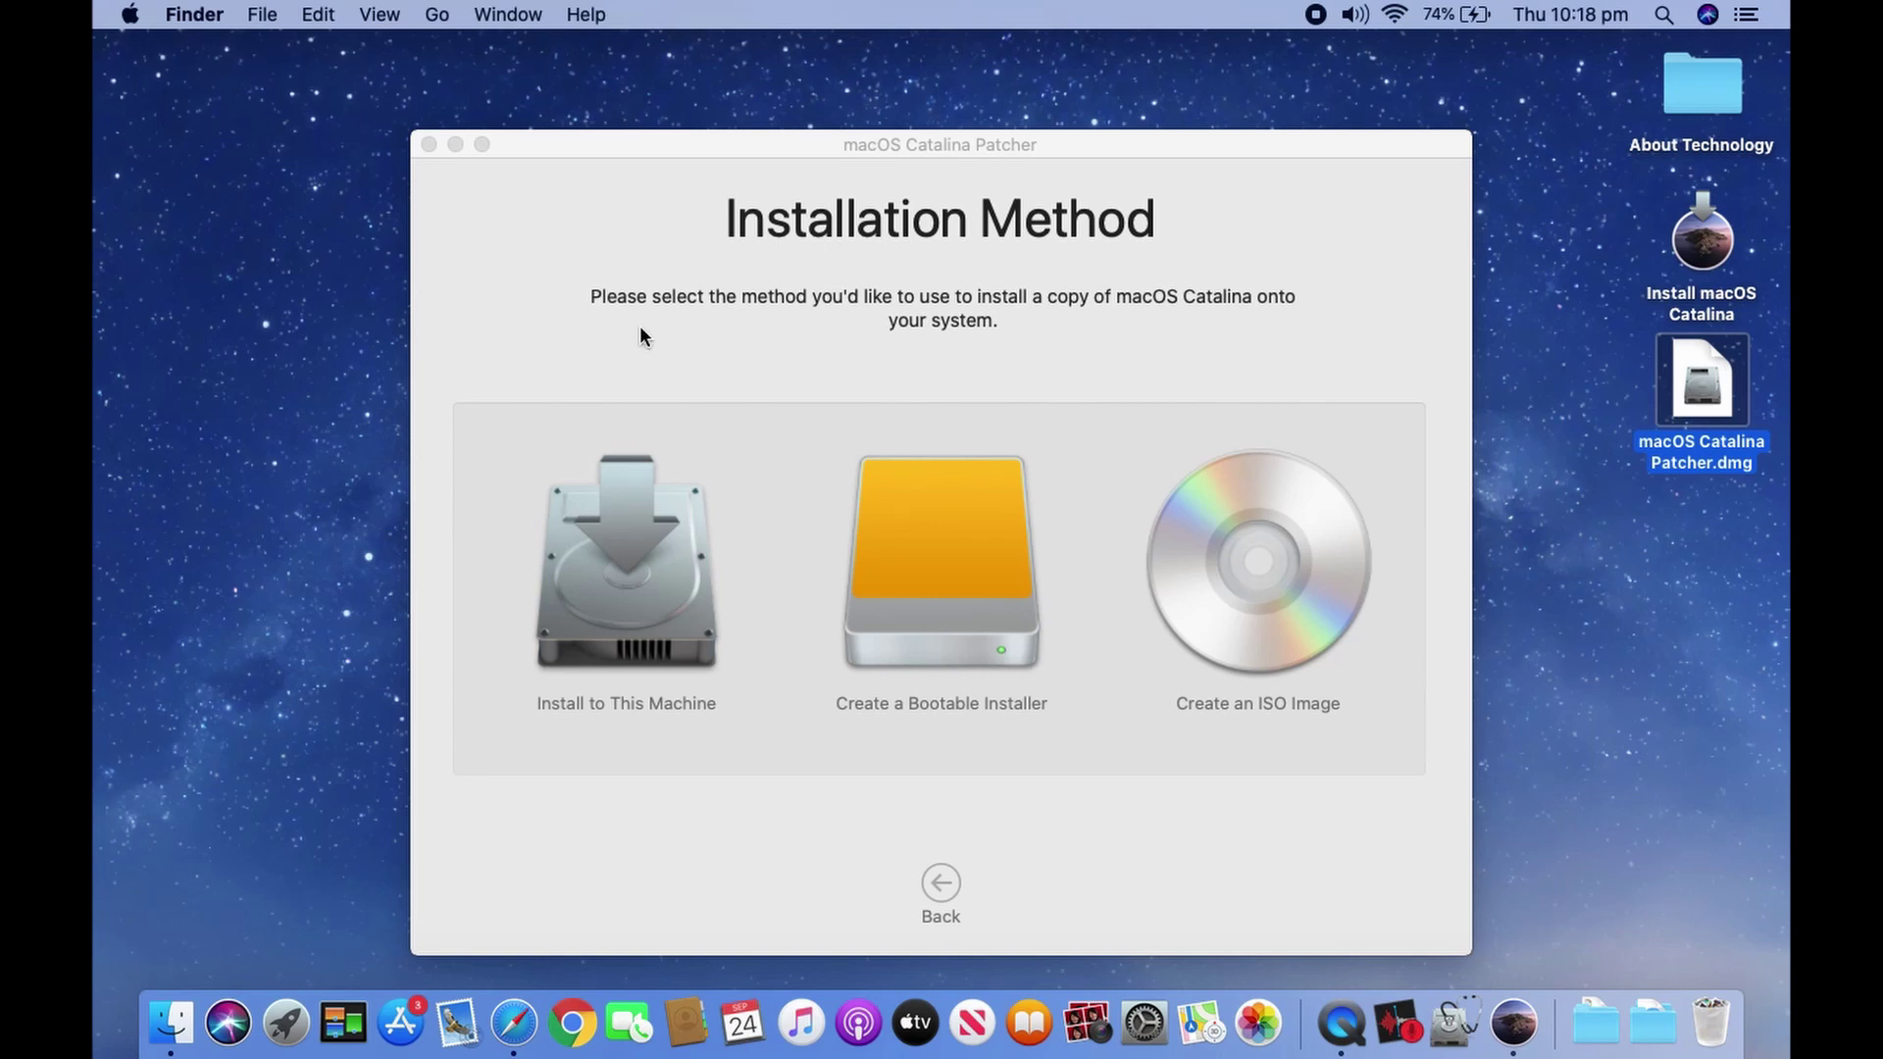
- Erase the NO NAME USB drive in Disk Utility as Mac OS Extended (Journaled) with the name catolina, and close Disk Utility
{"action": "left_click", "coordinate": [1445, 1039]}
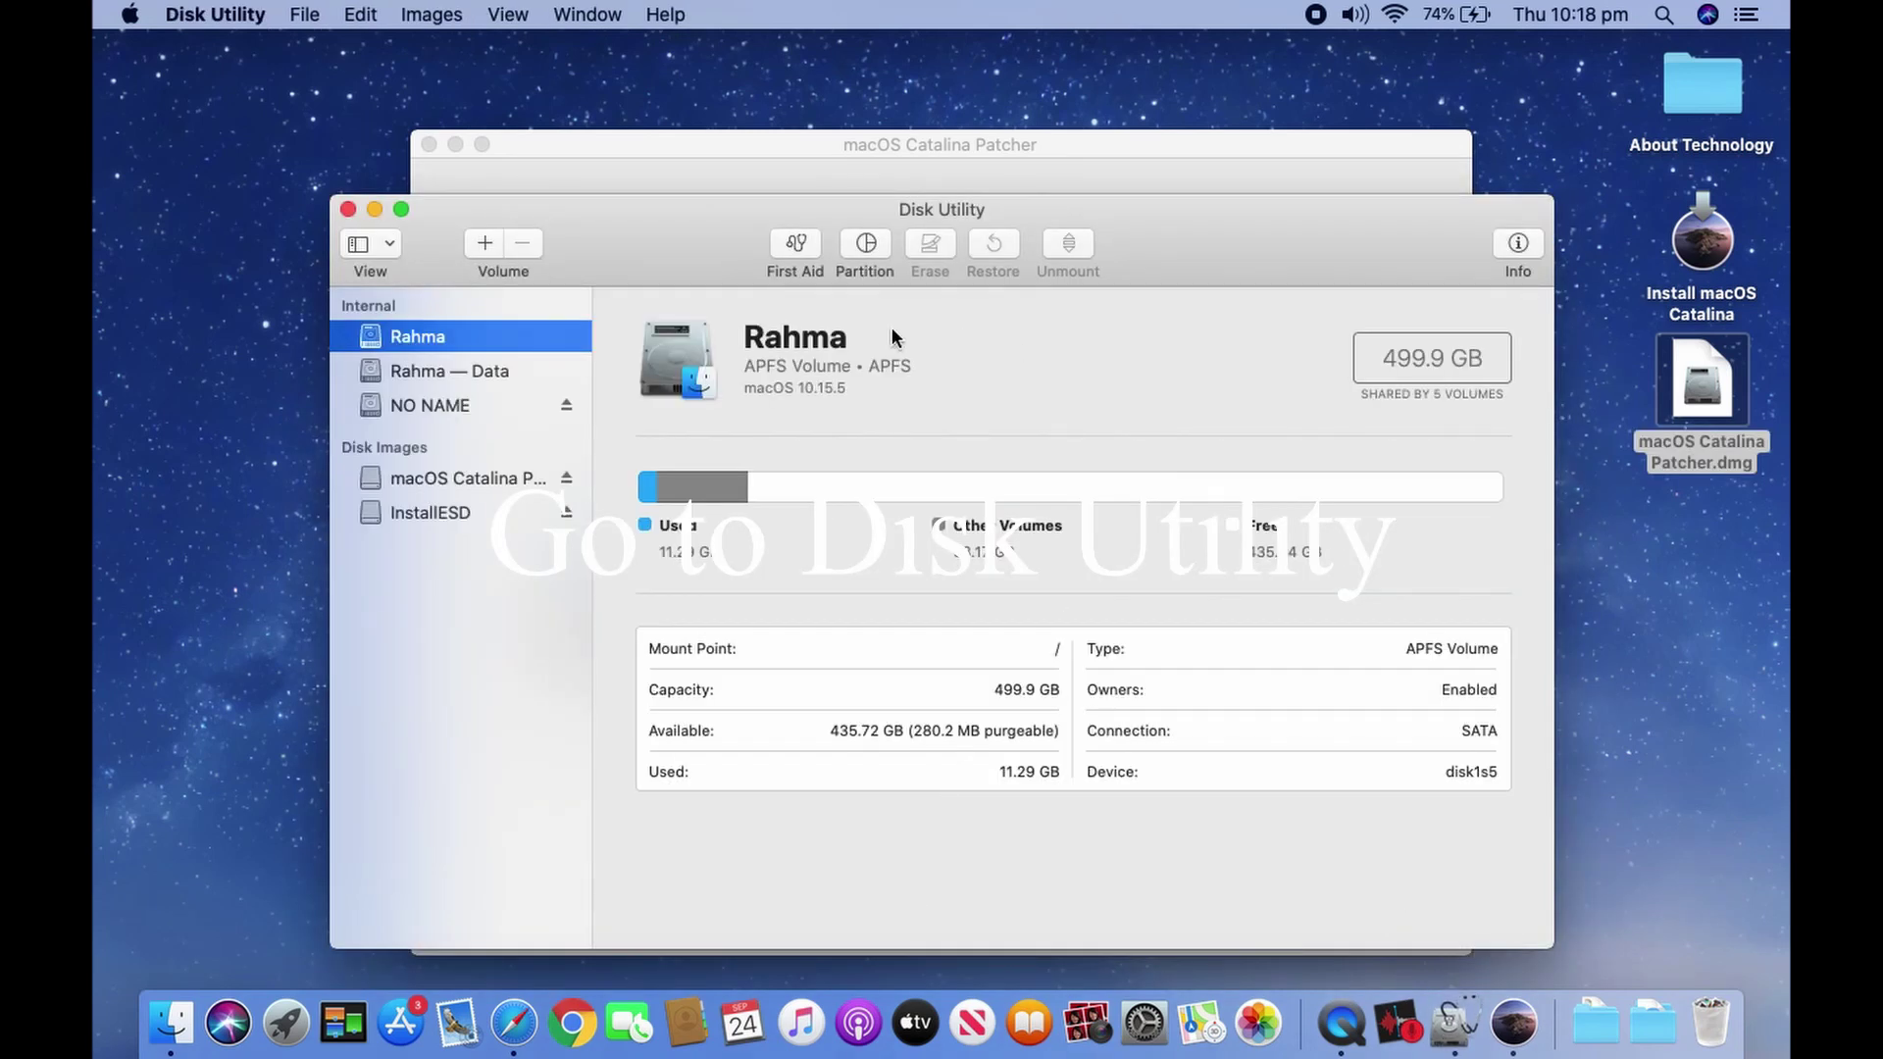
{"action": "left_click", "coordinate": [421, 408]}
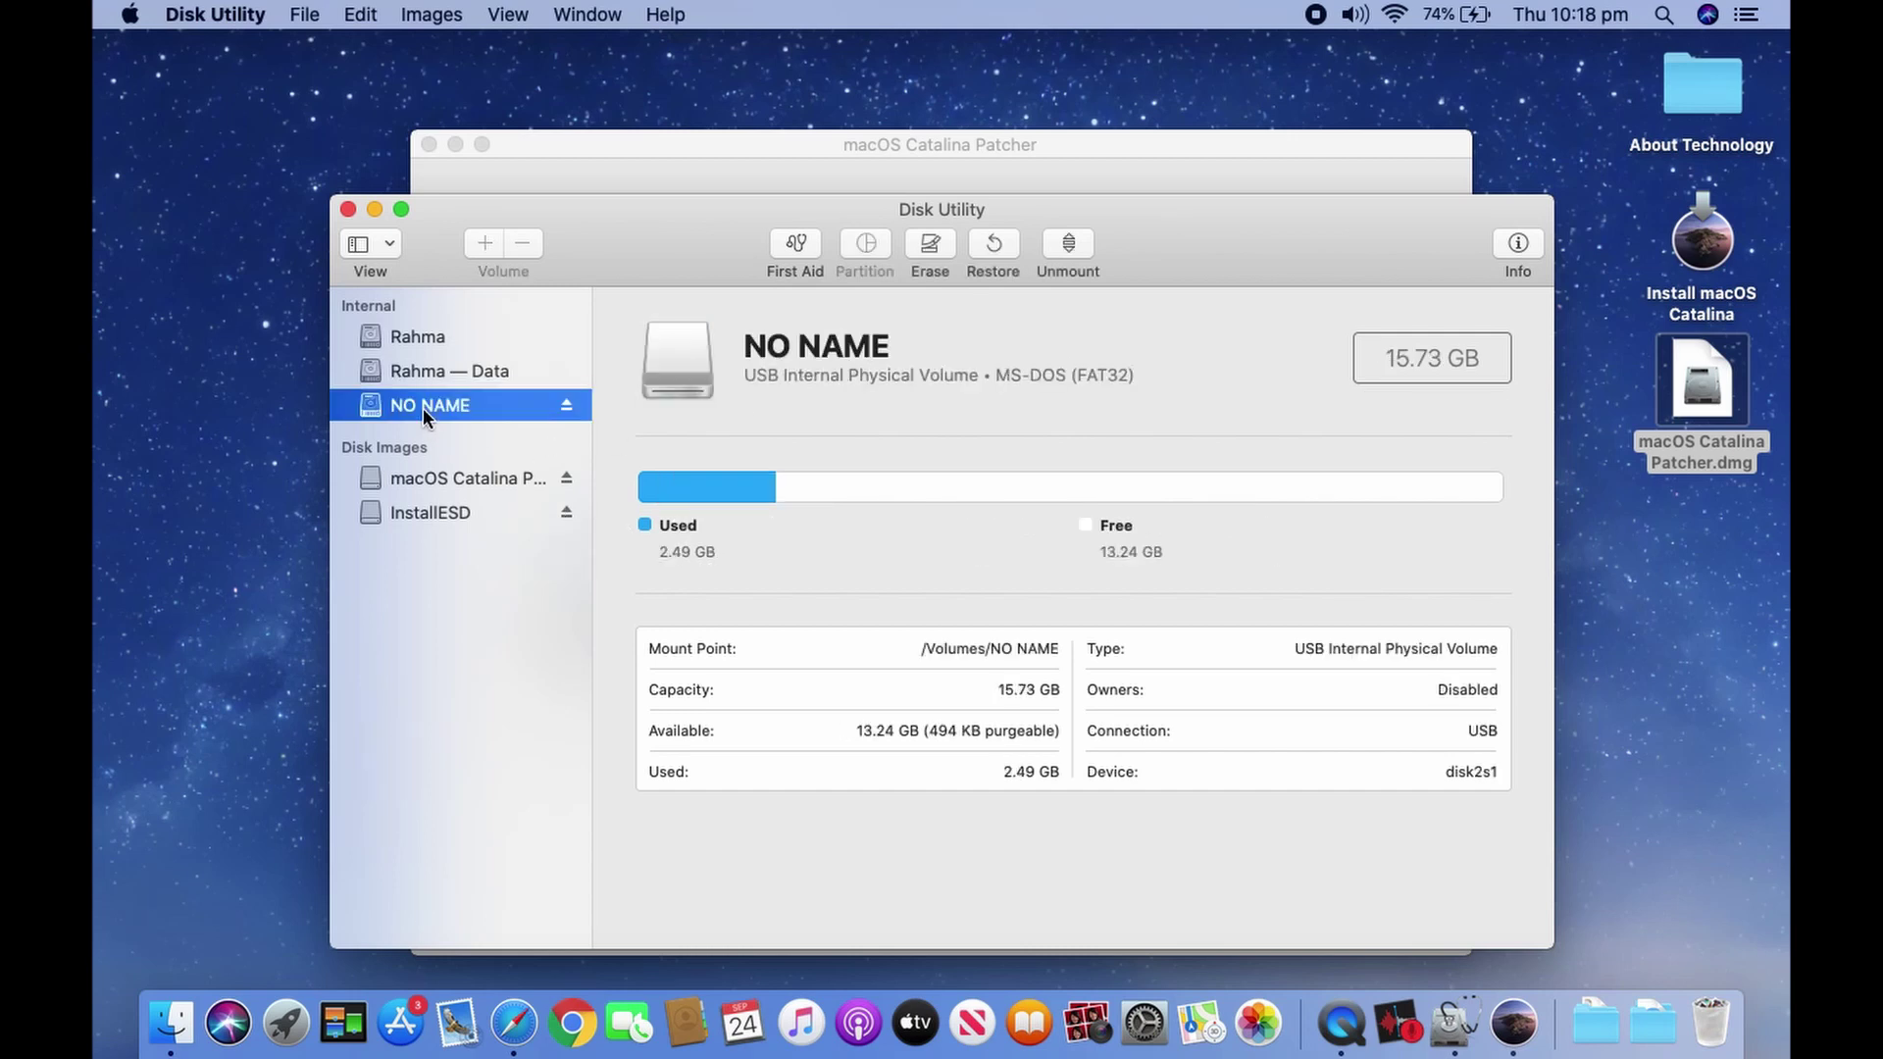
{"action": "left_click", "coordinate": [929, 245]}
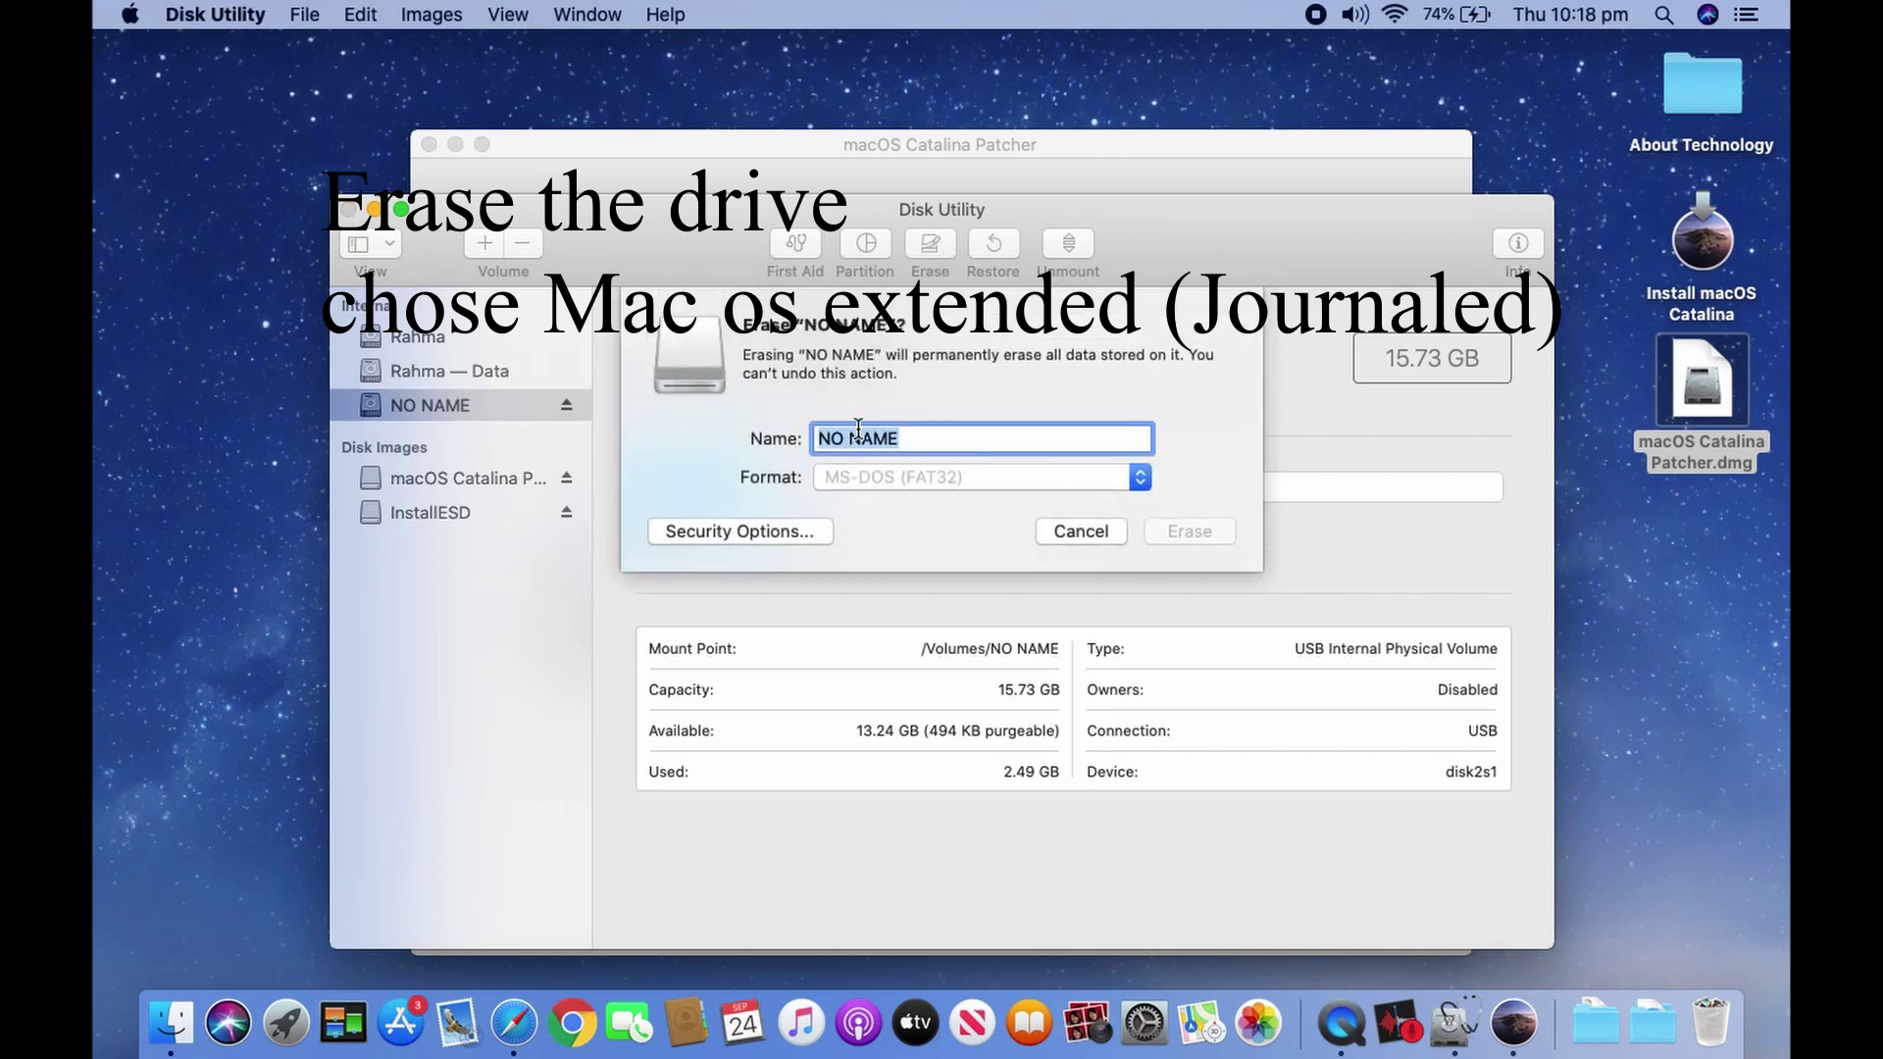
{"action": "left_click", "coordinate": [905, 478]}
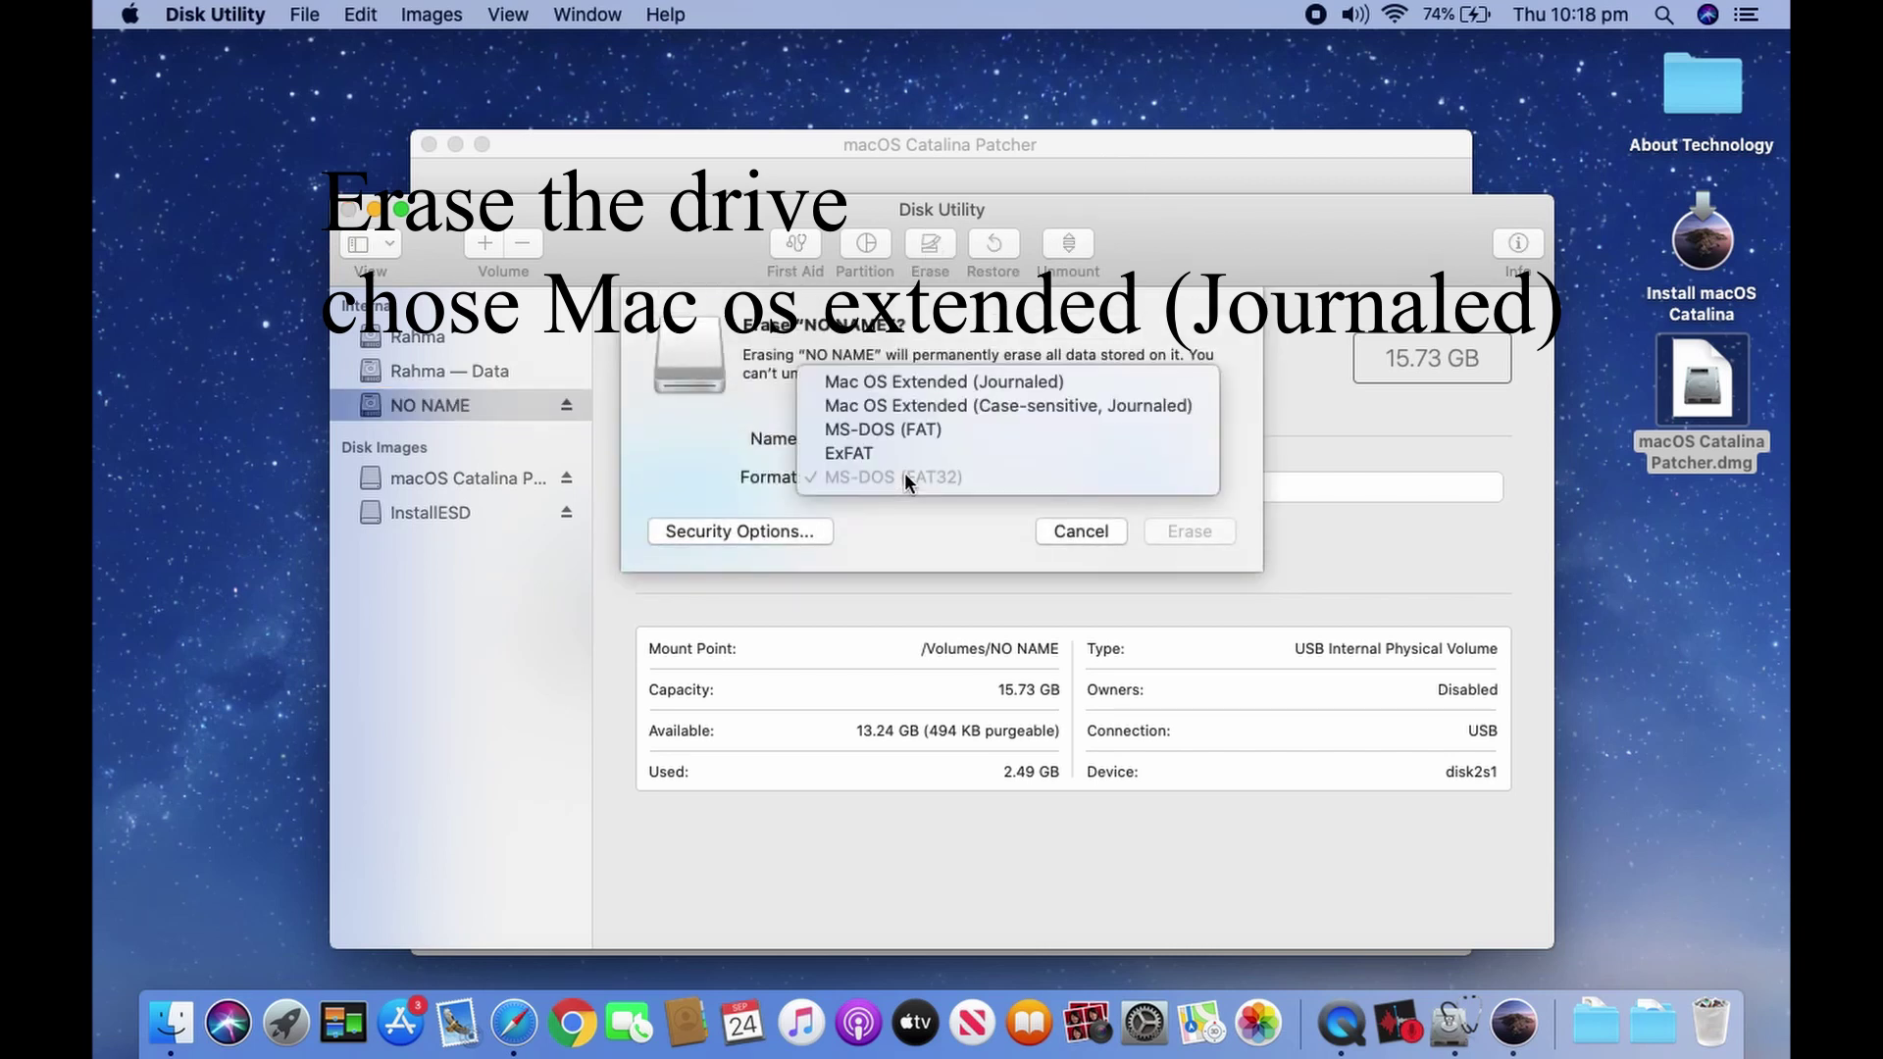
{"action": "left_click", "coordinate": [945, 384]}
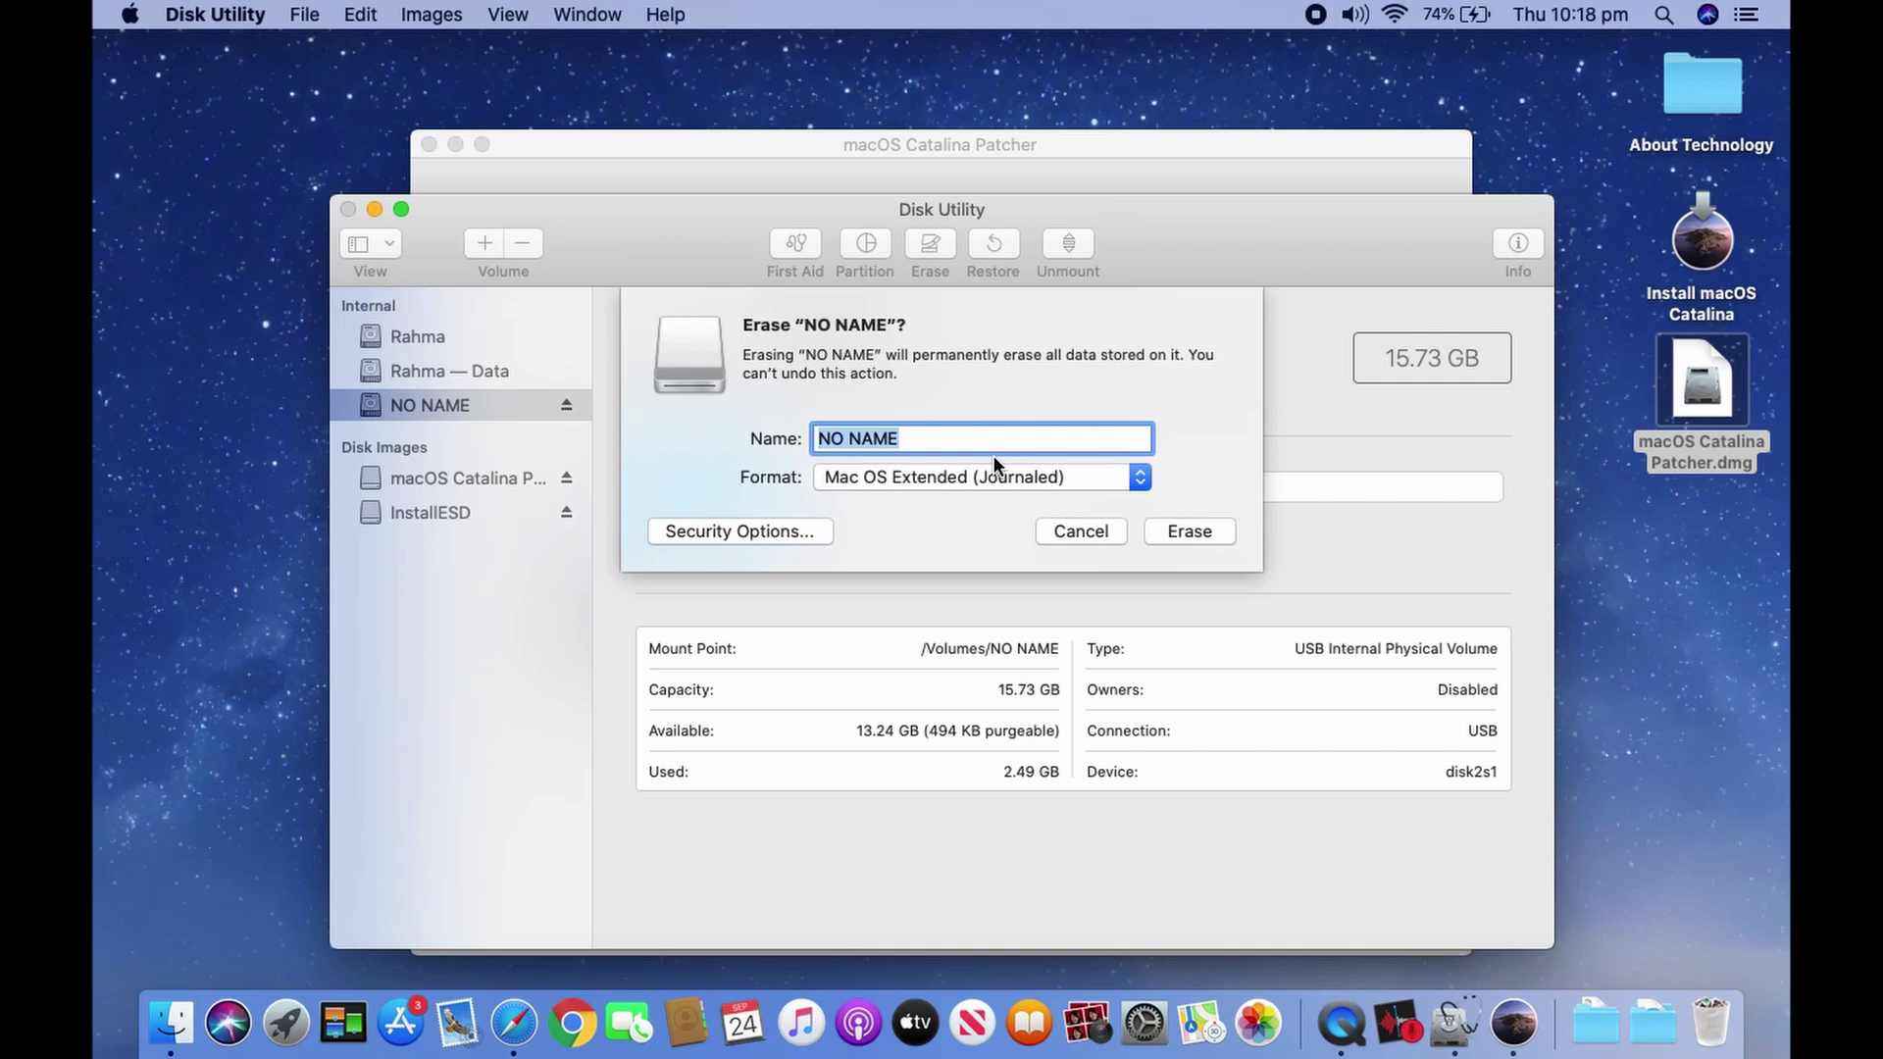
{"action": "type", "text": "catolina"}
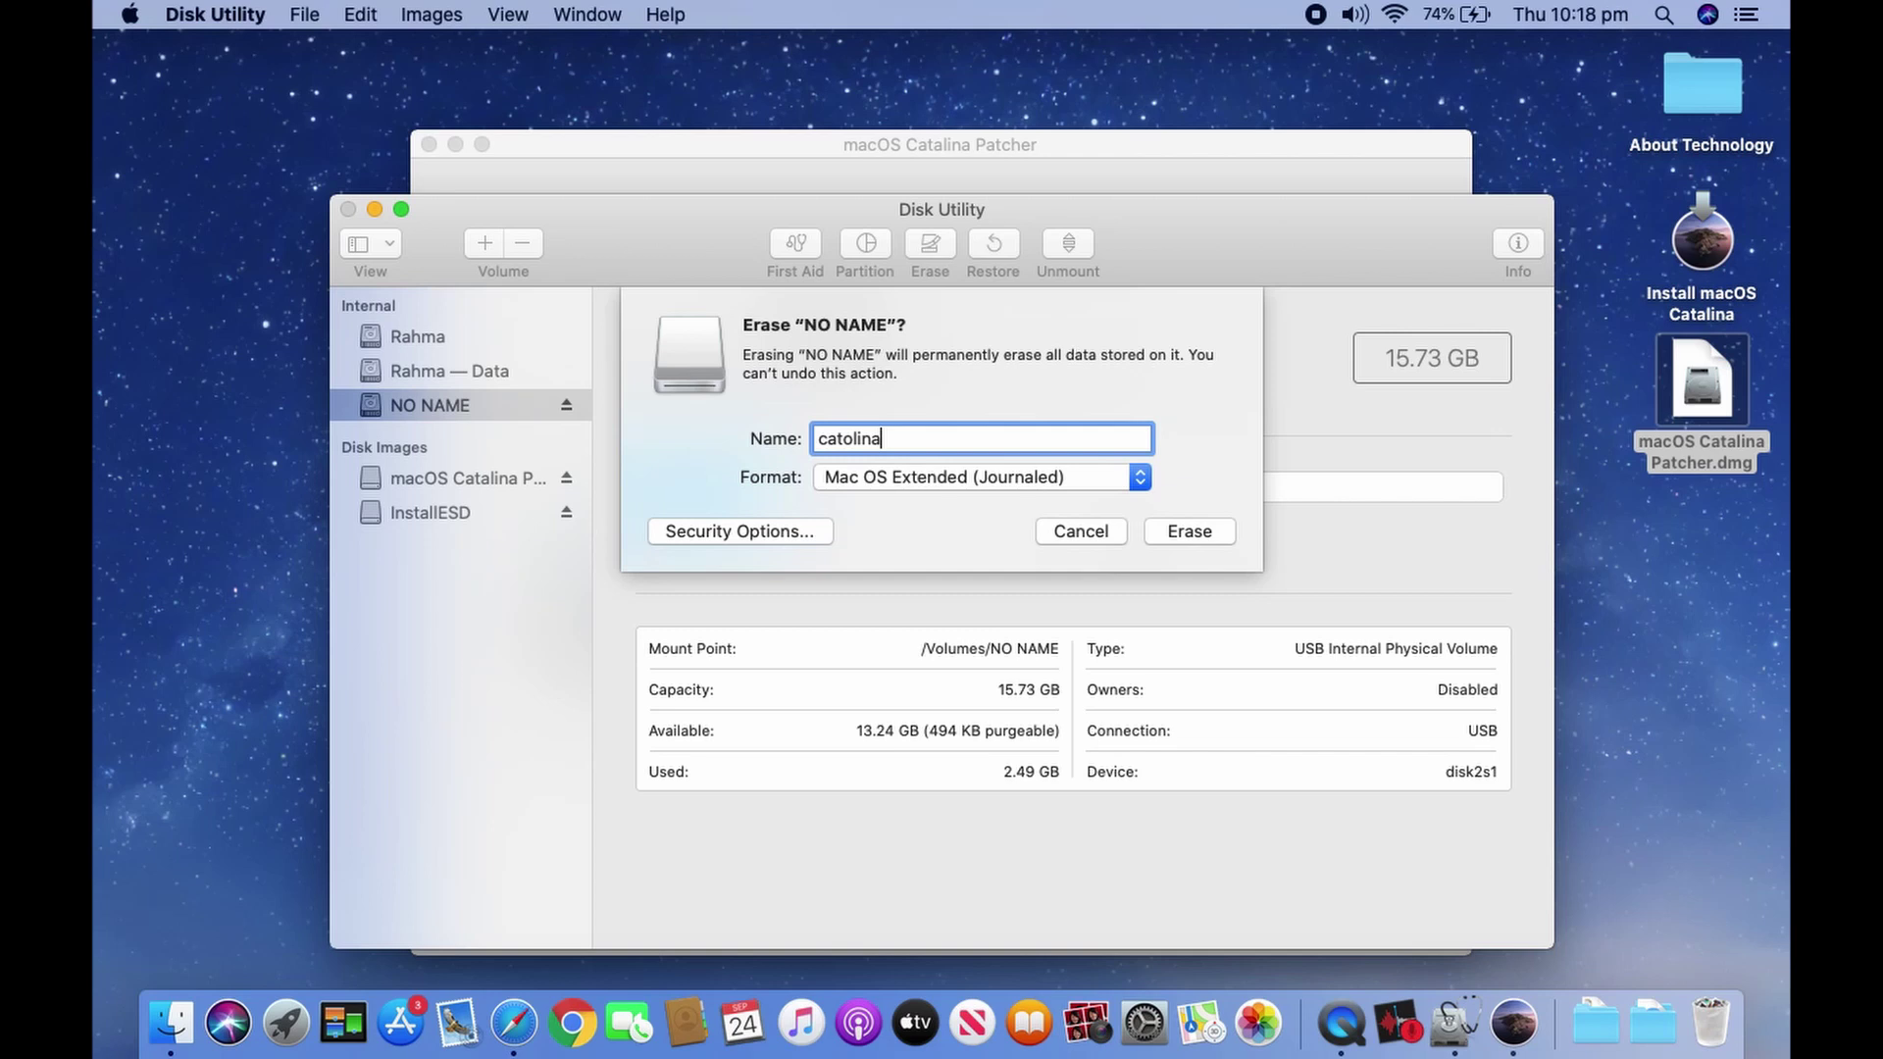
{"action": "left_click", "coordinate": [1188, 531]}
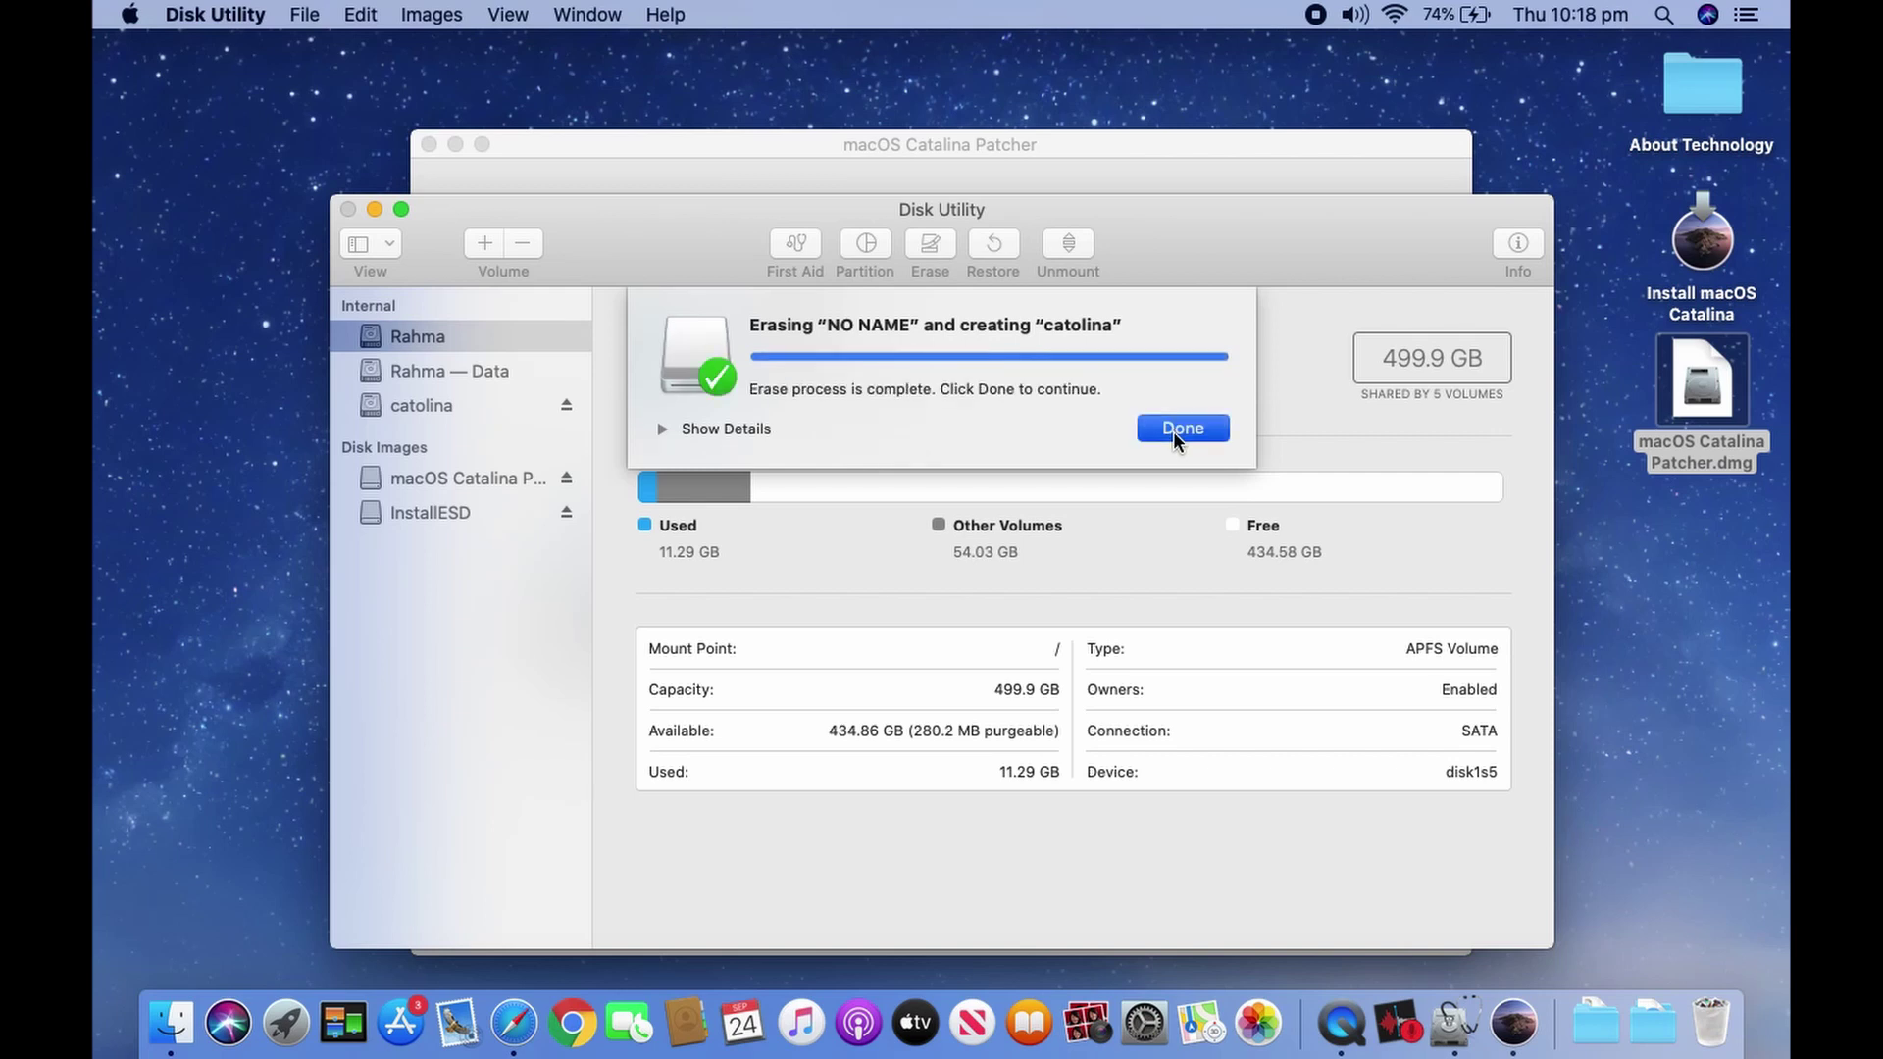
{"action": "left_click", "coordinate": [1173, 431]}
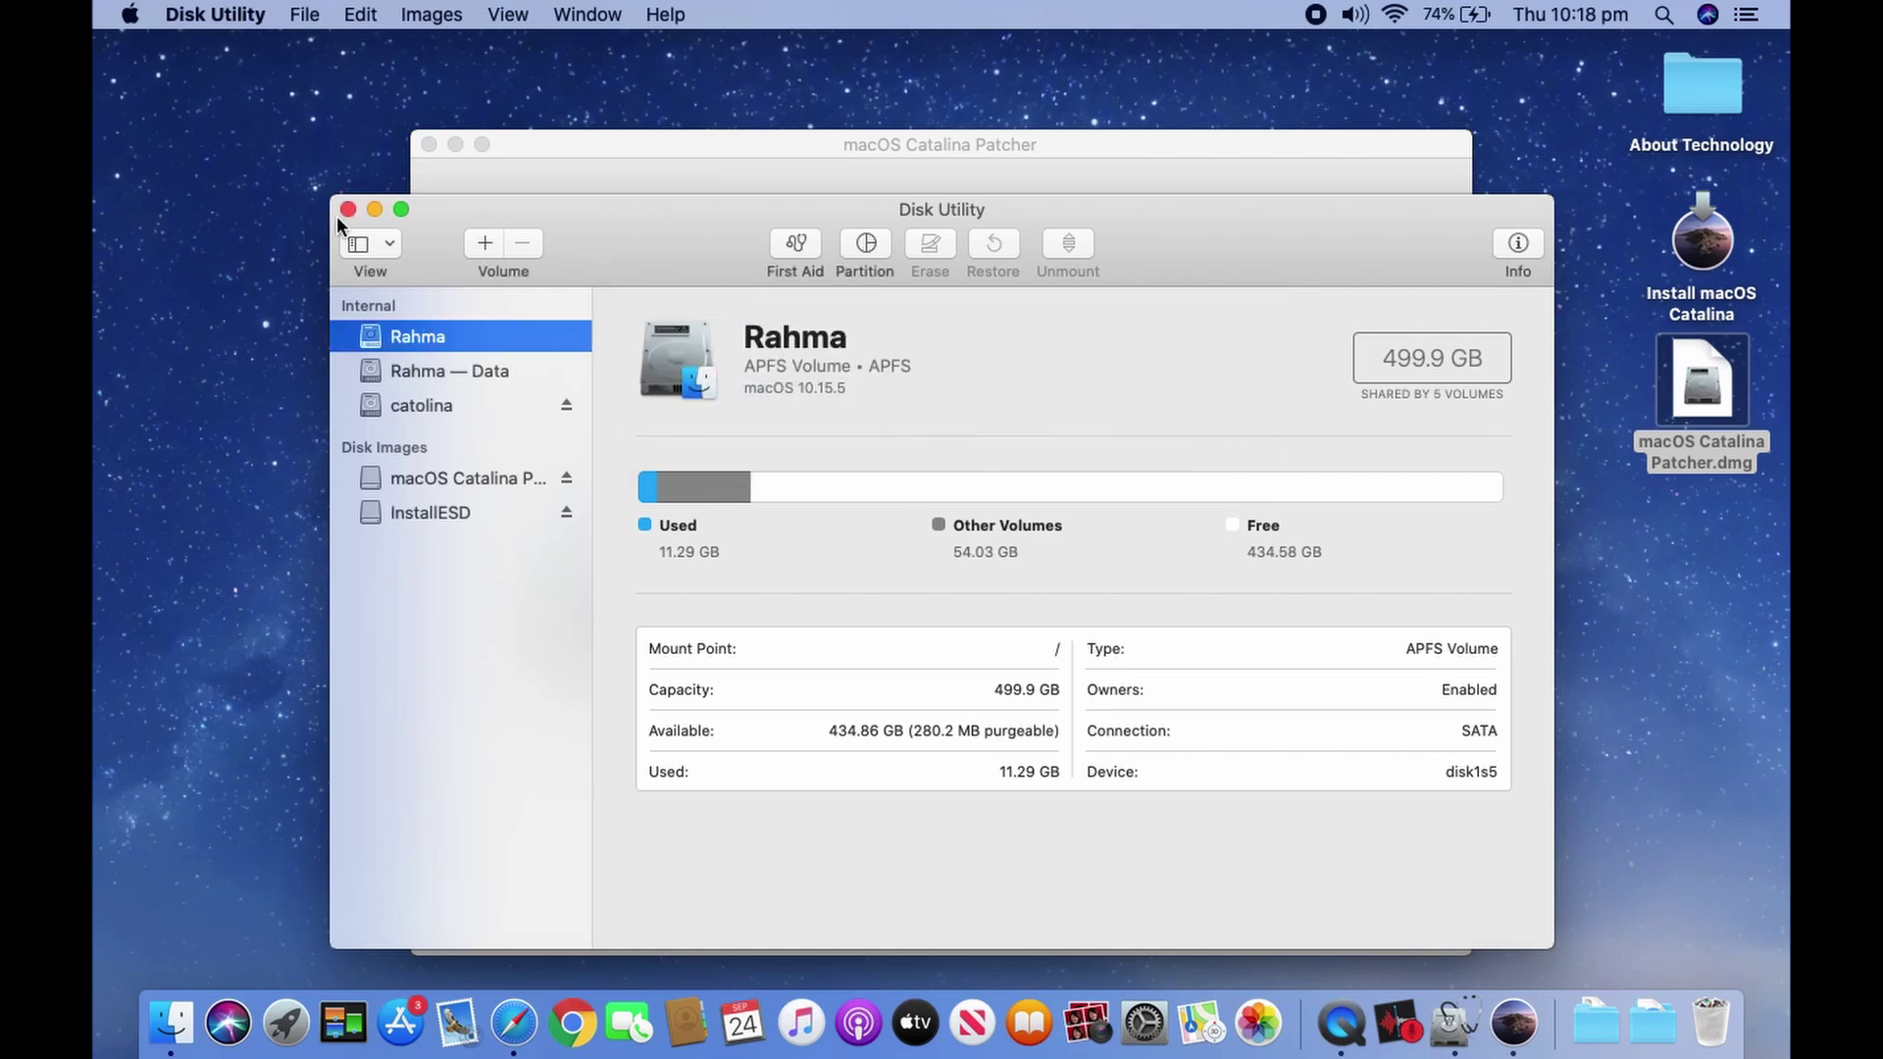
{"action": "left_click", "coordinate": [345, 209]}
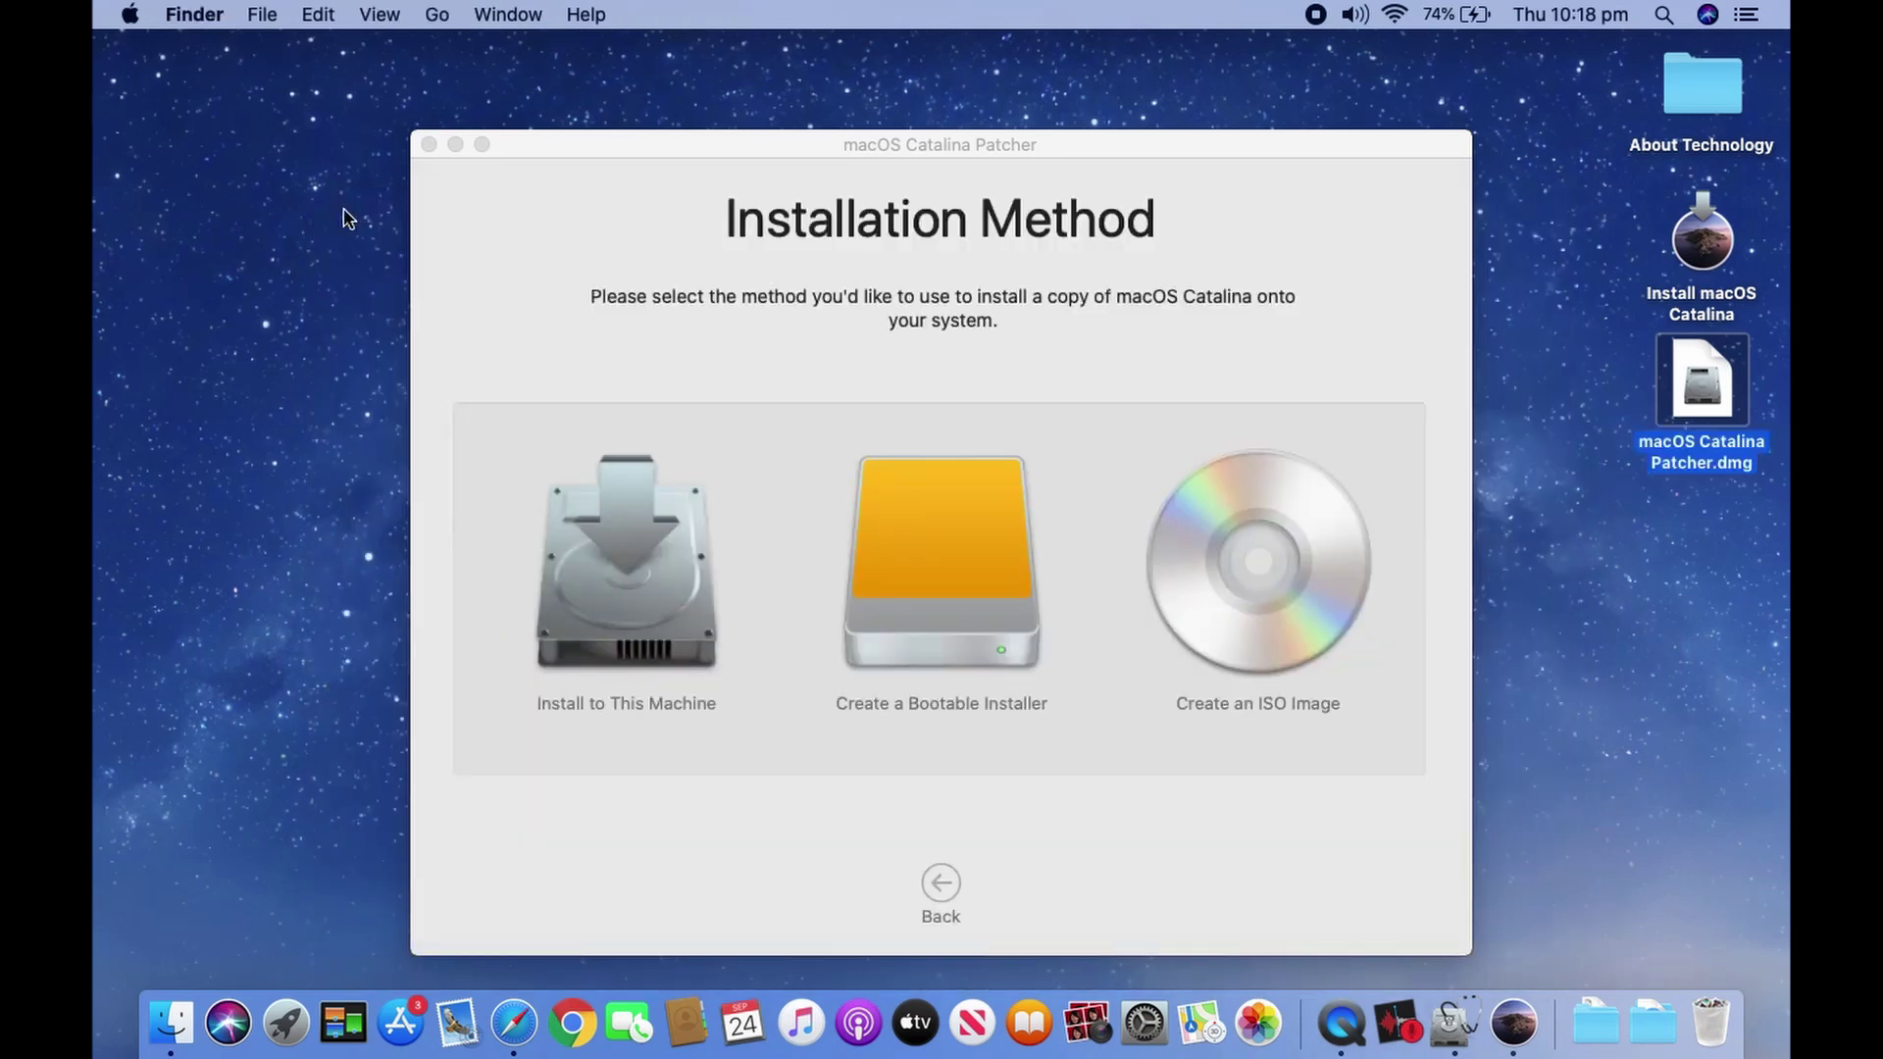
- Start creating a bootable installer on the catolina volume, accept erasing its contents, and authorize the changes with the account password
{"action": "left_click", "coordinate": [944, 541]}
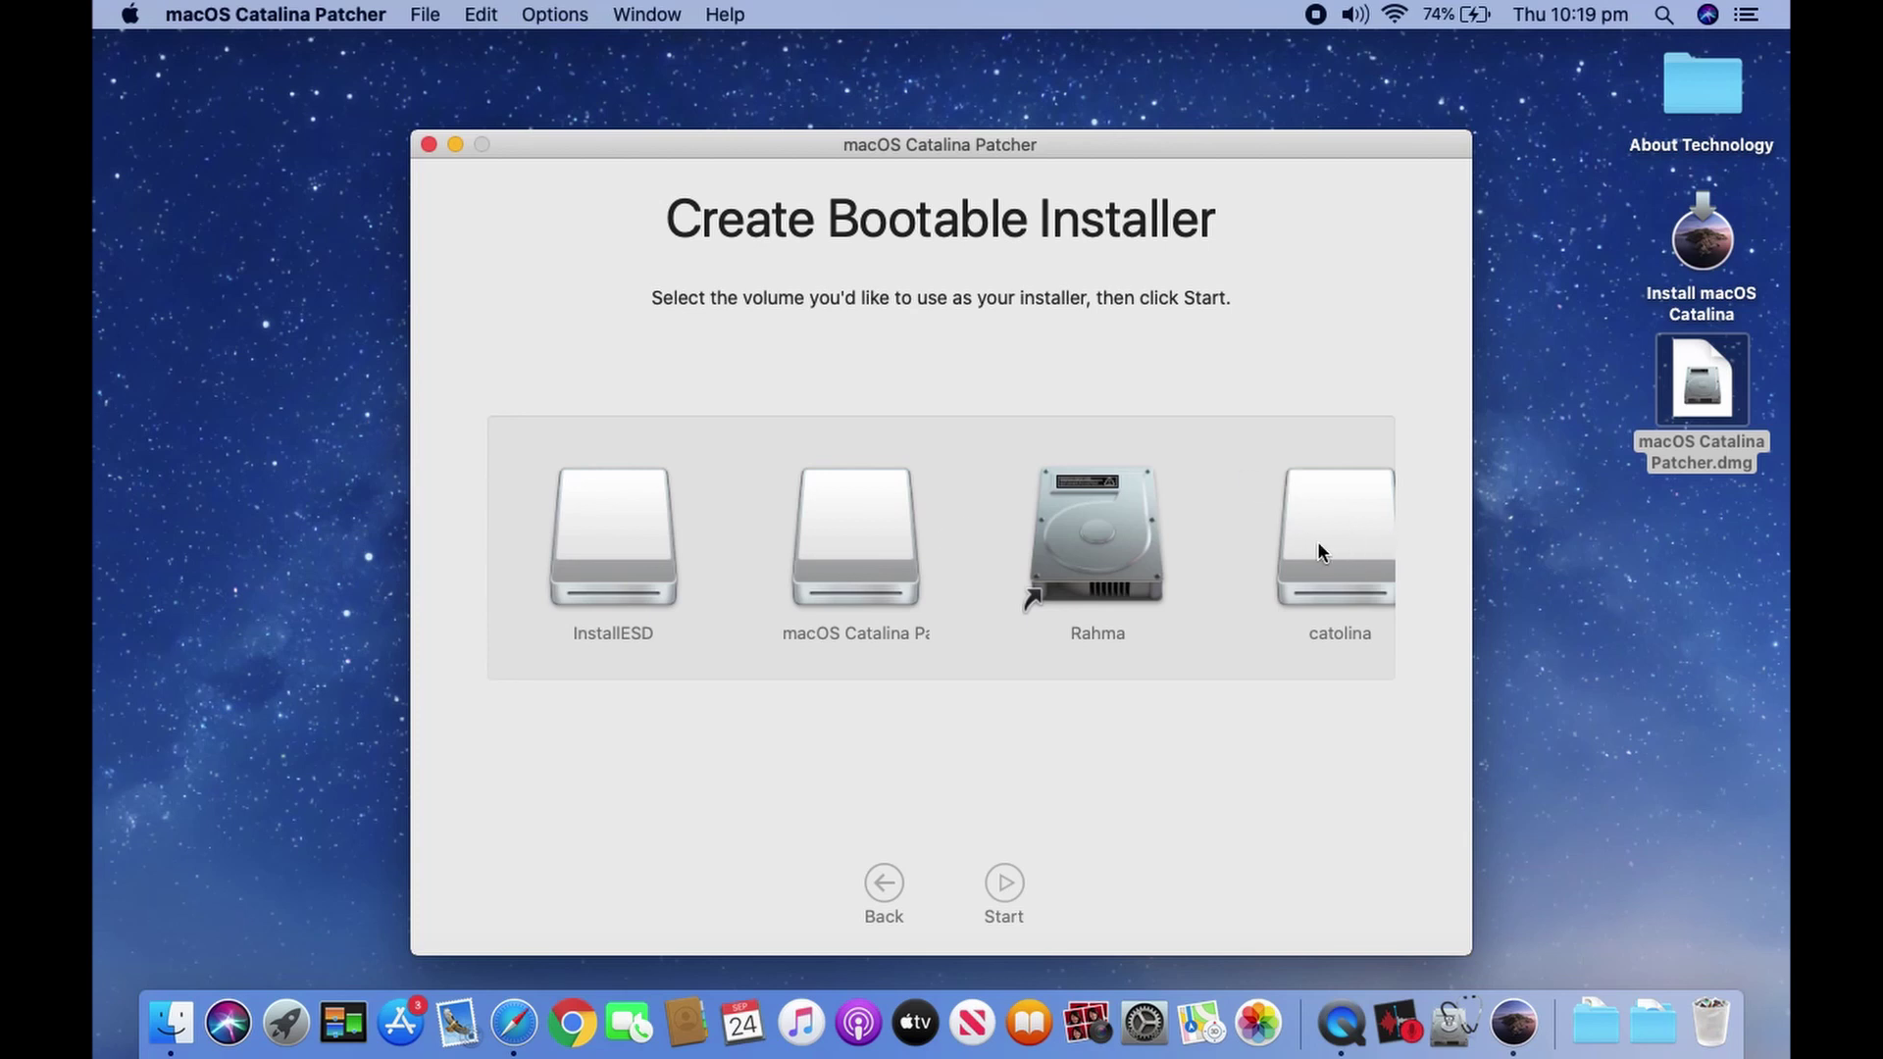
{"action": "scroll", "coordinate": [1318, 543], "scroll_direction": "right", "scroll_amount": 2}
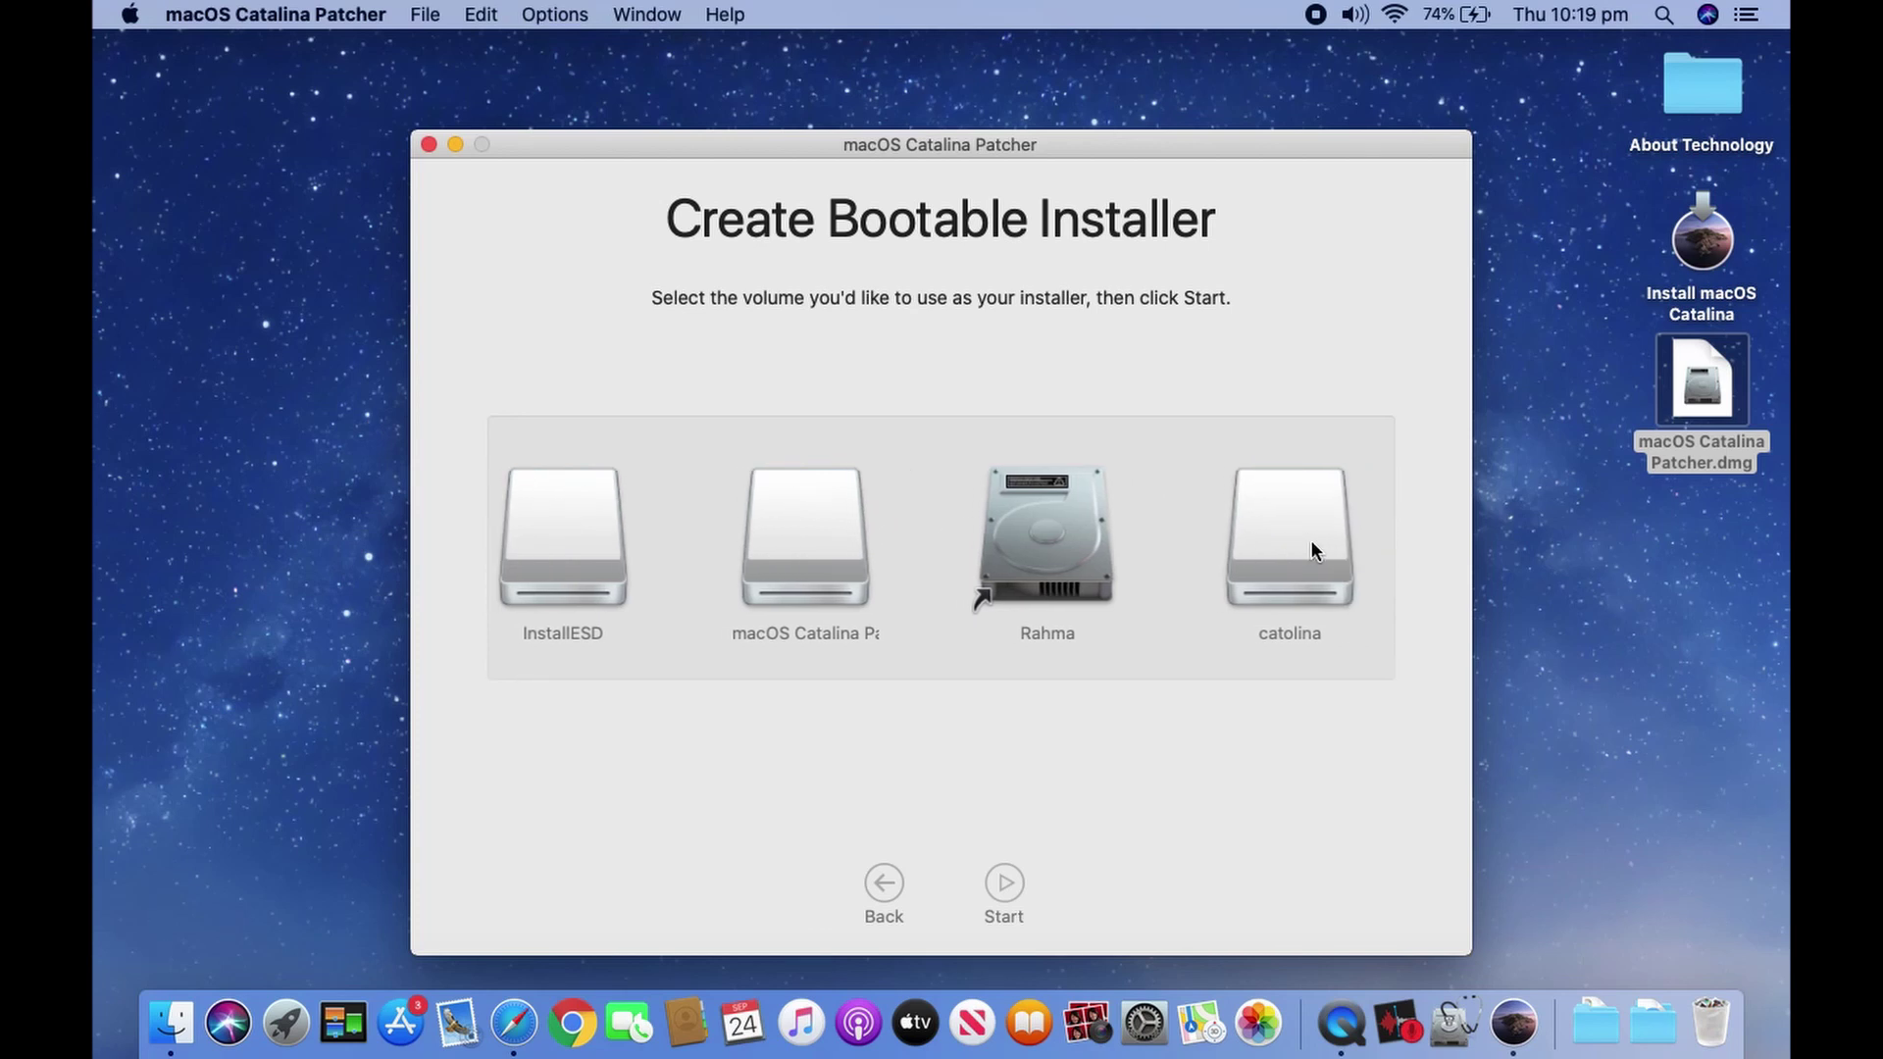
{"action": "left_click", "coordinate": [1309, 550]}
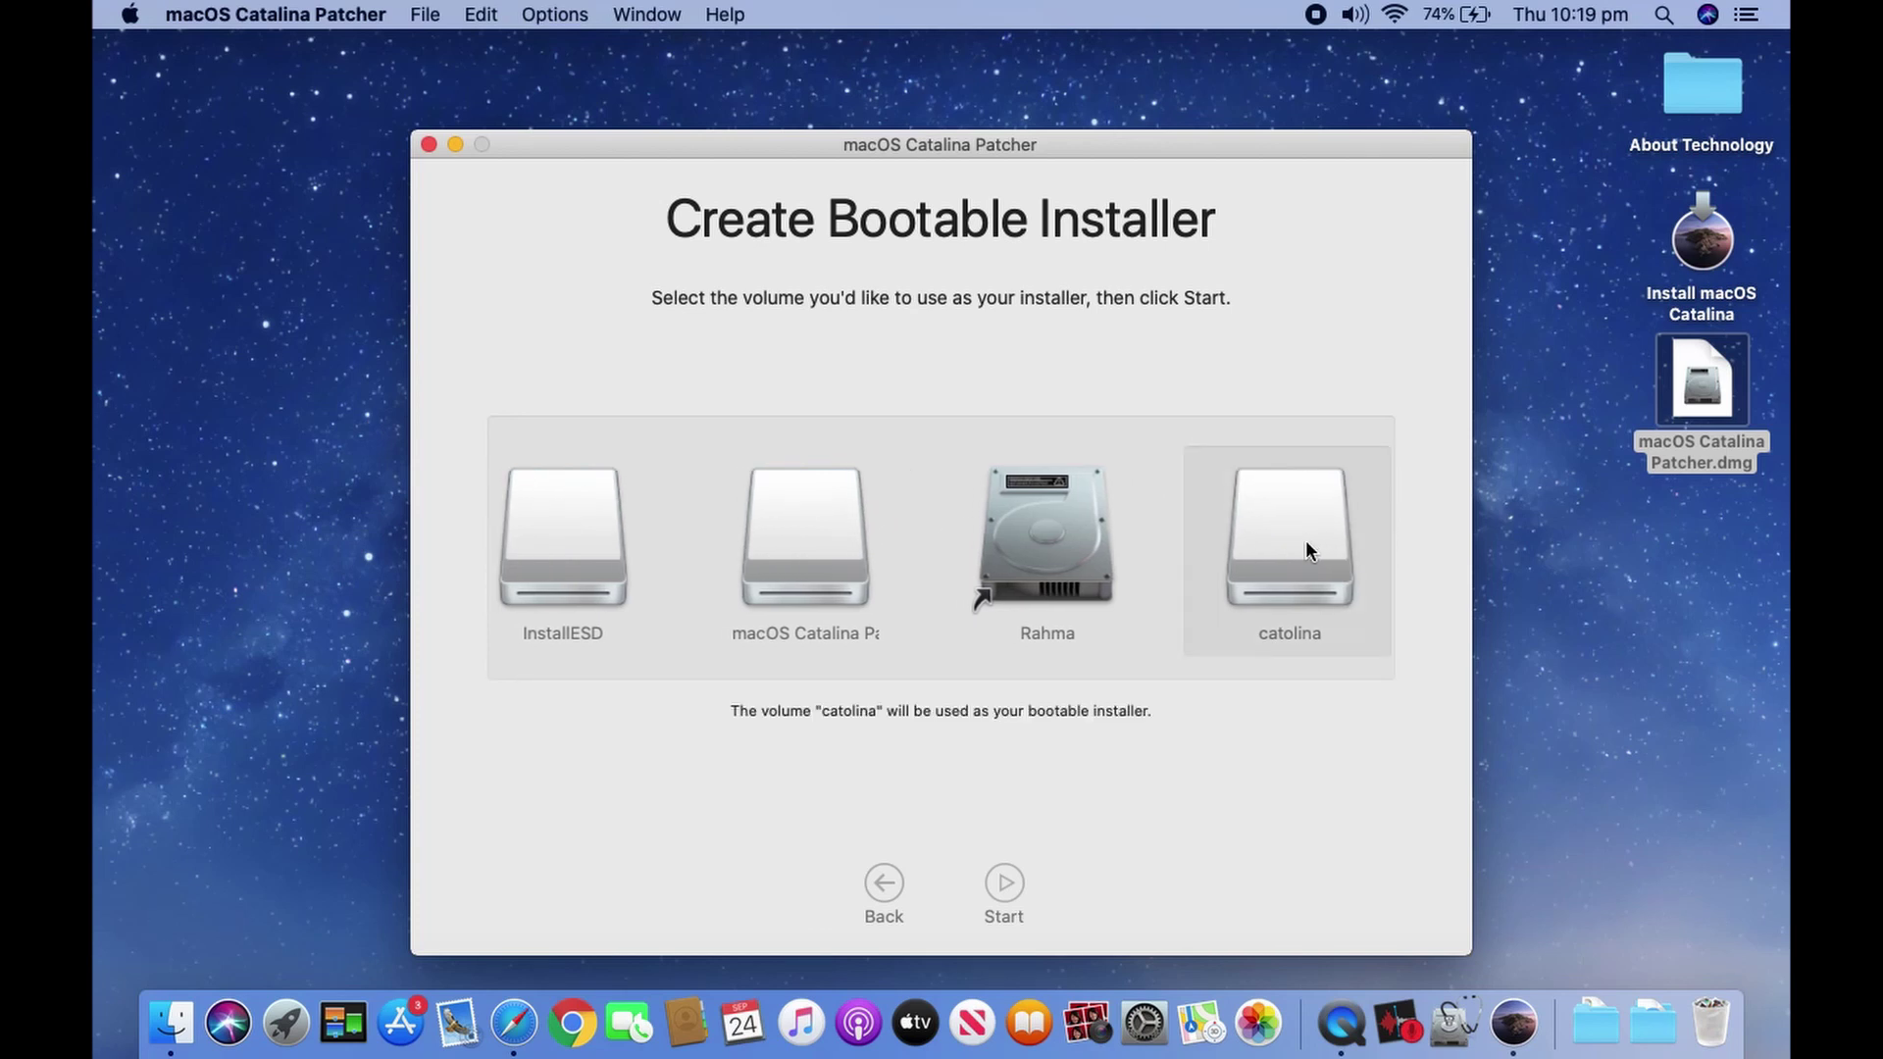
{"action": "left_click", "coordinate": [1004, 884]}
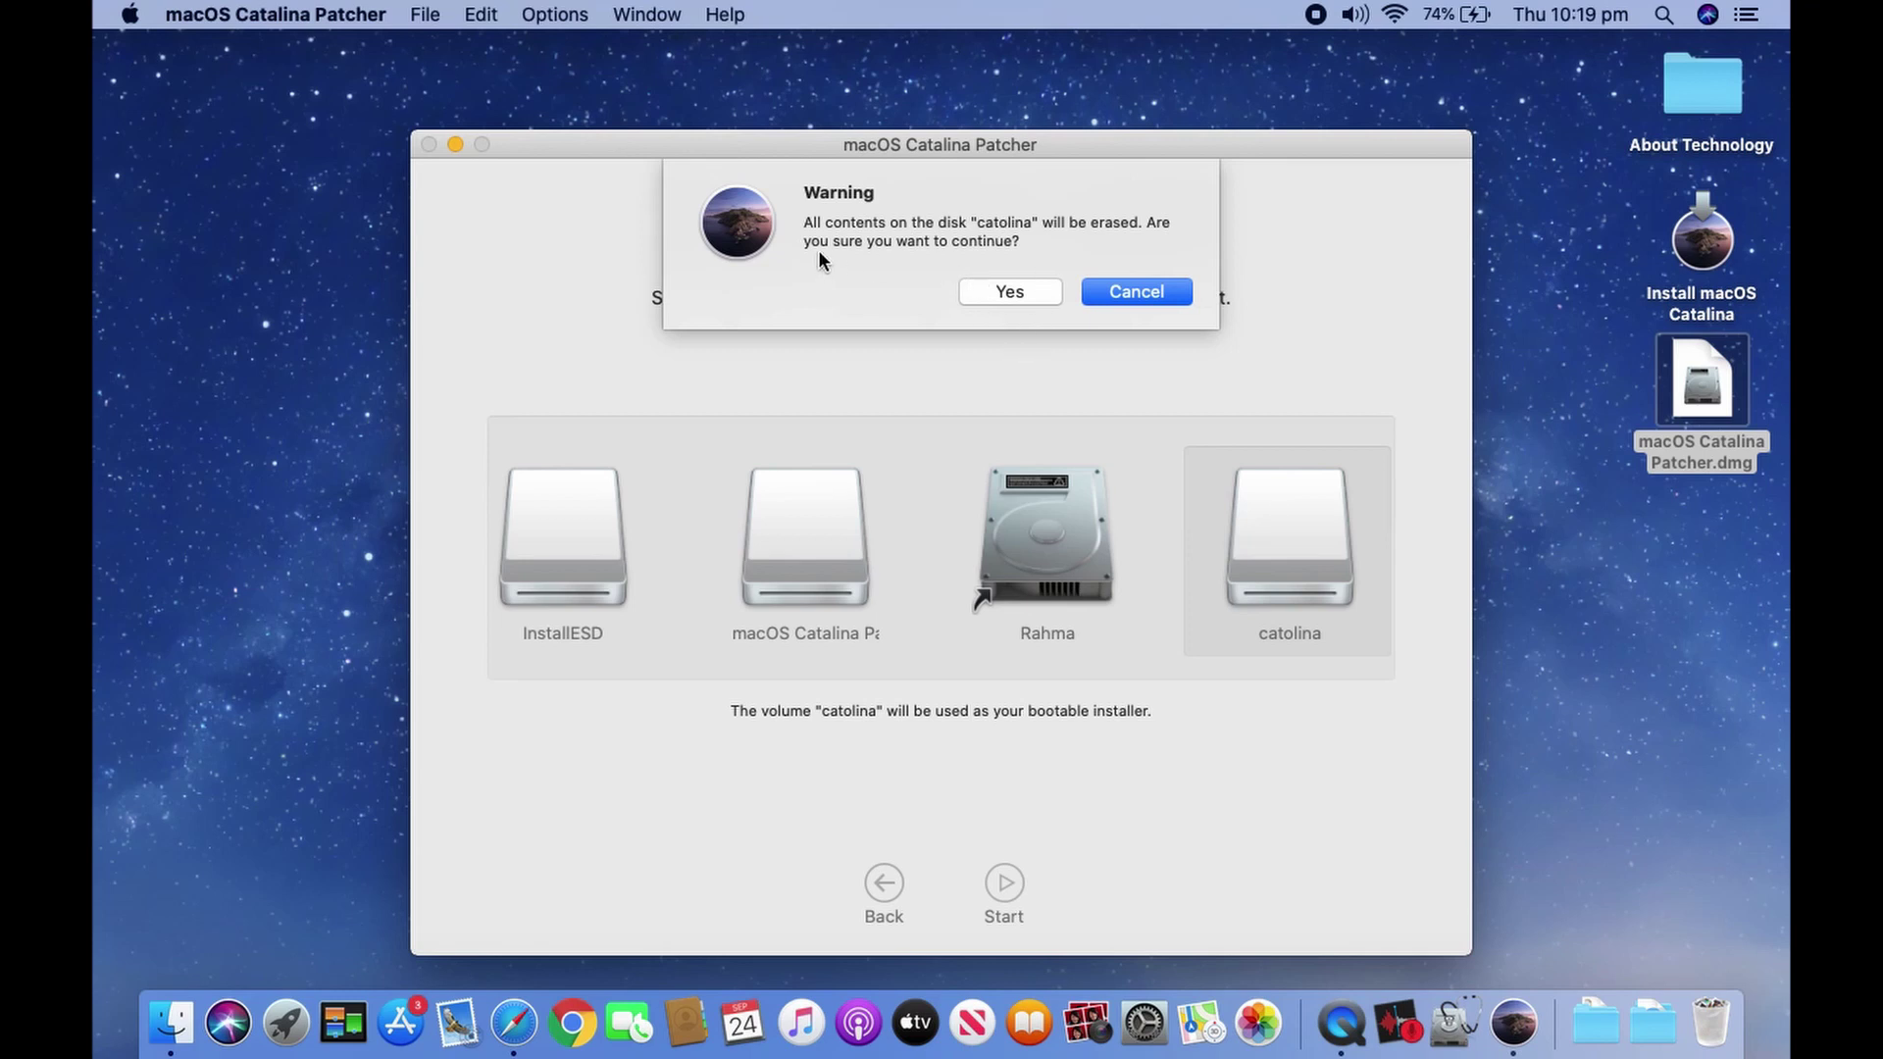
{"action": "left_click", "coordinate": [1008, 292]}
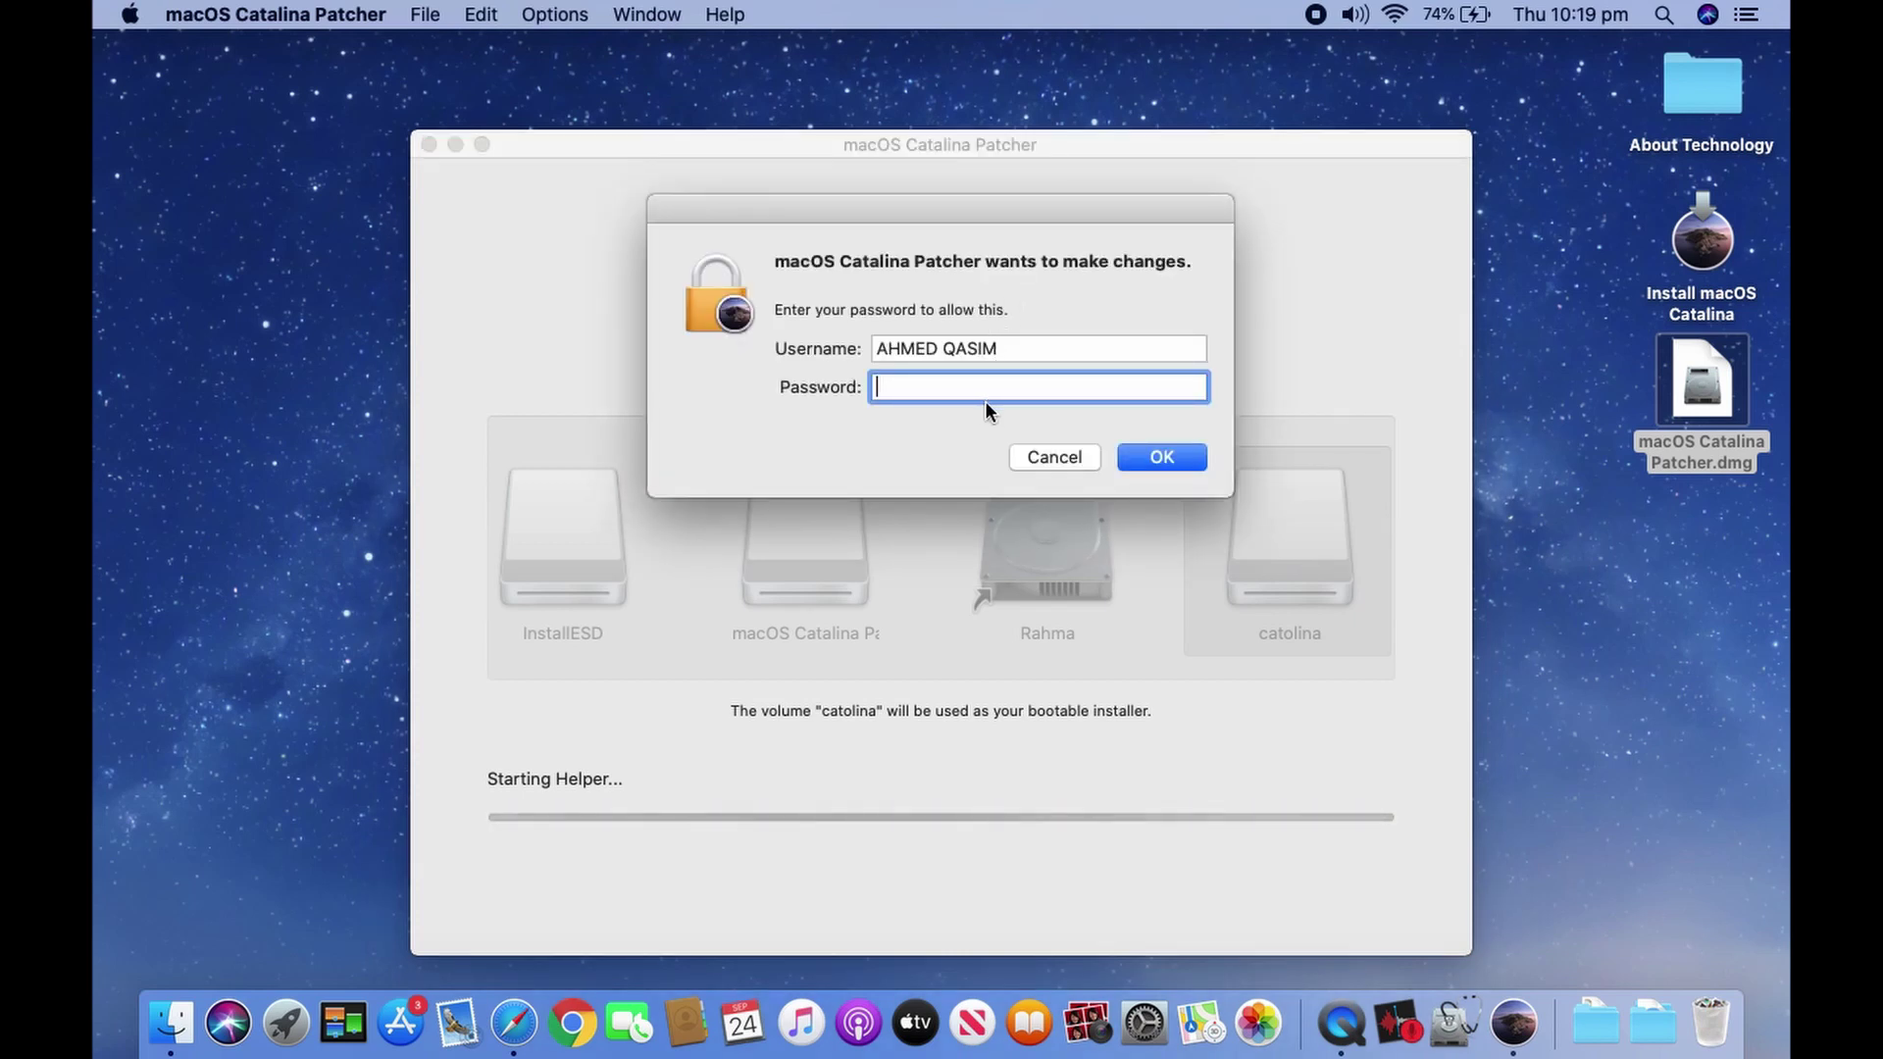
{"action": "type", "text": "*****"}
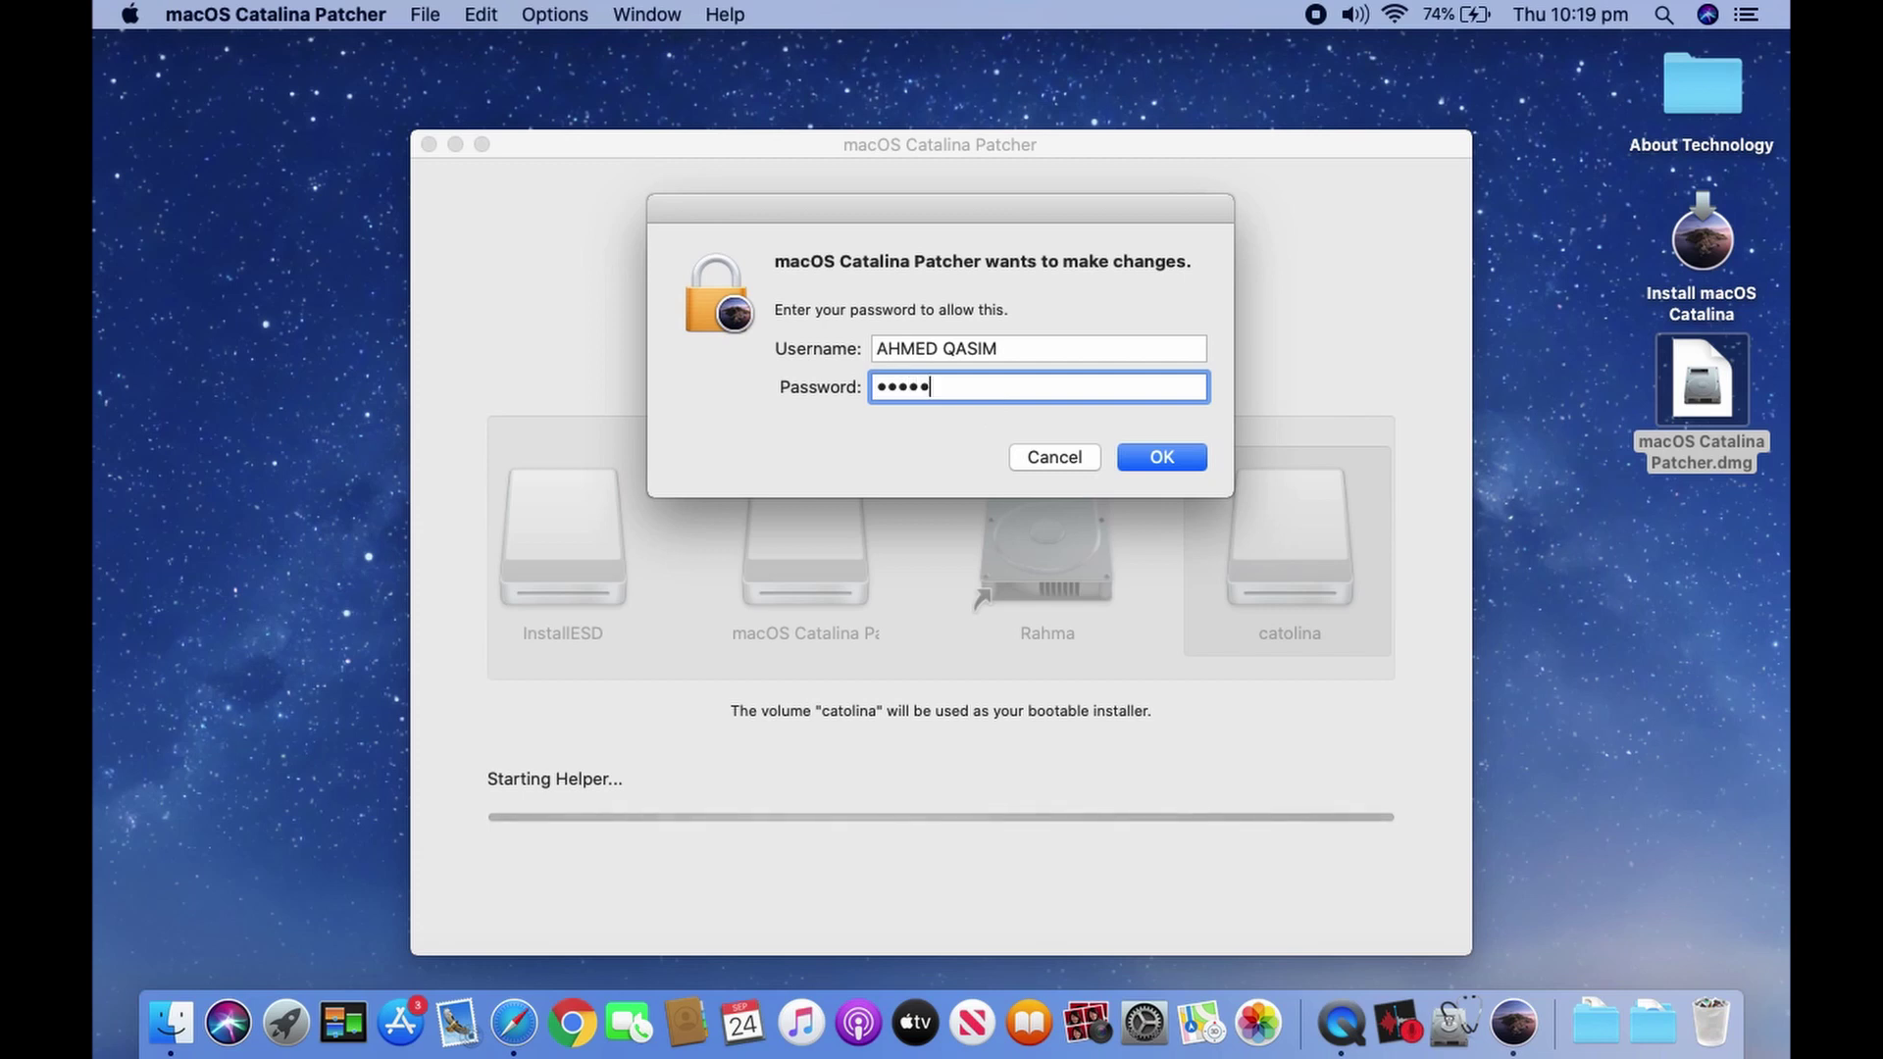
{"action": "left_click", "coordinate": [1133, 444]}
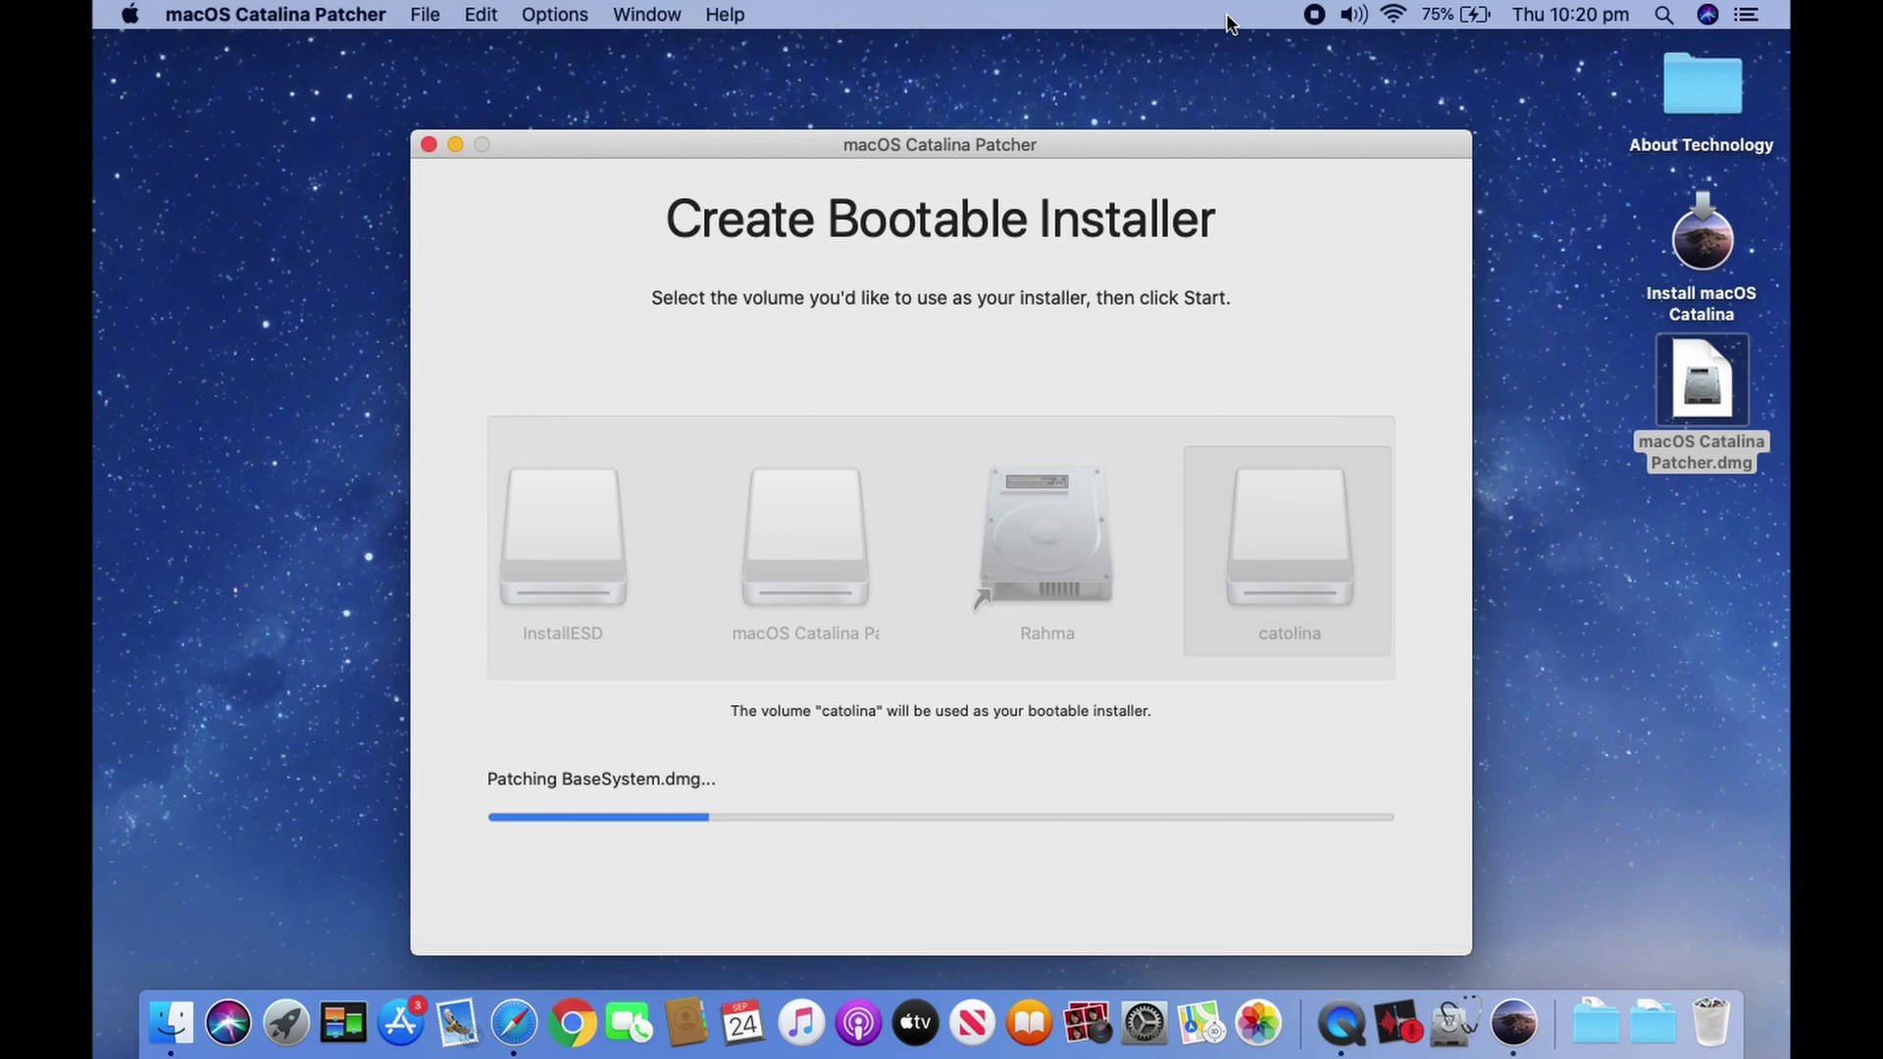
{"action": "left_click", "coordinate": [1313, 15]}
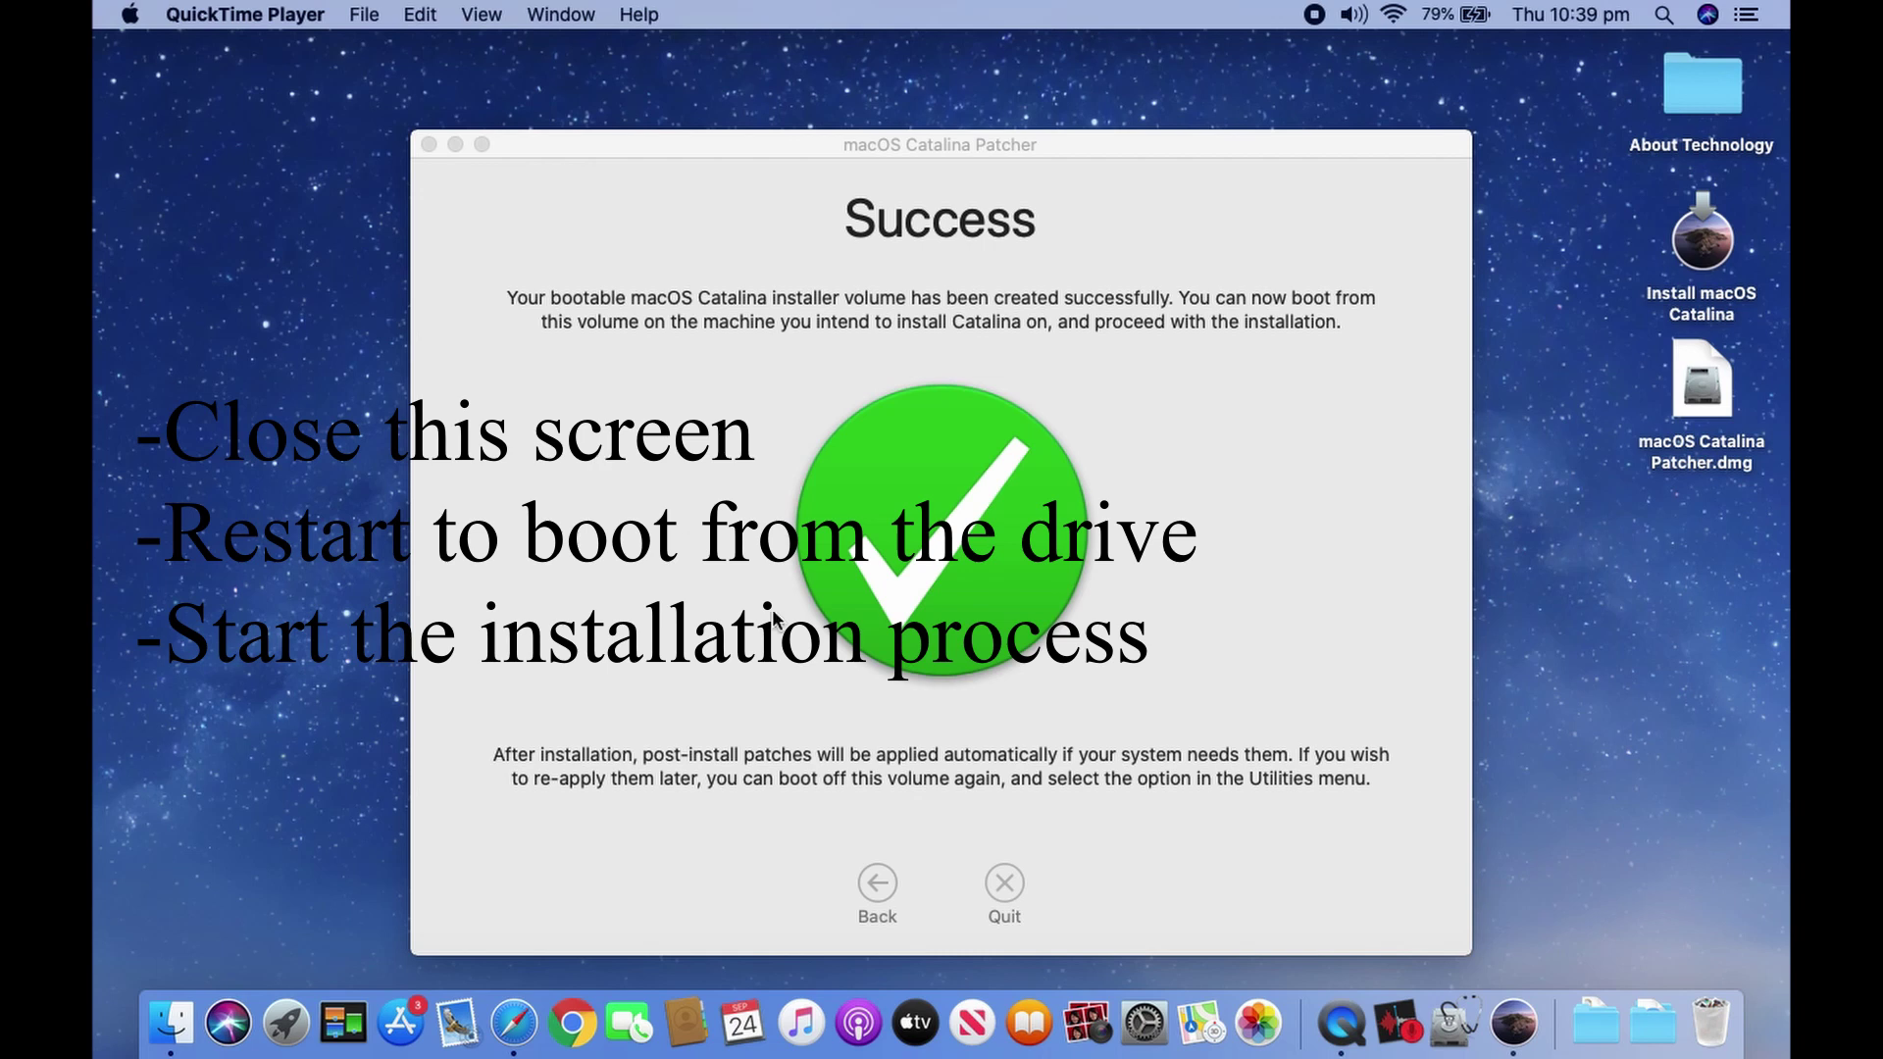
- Quit macOS Catalina Patcher and restart the Mac
{"action": "left_click", "coordinate": [1003, 885]}
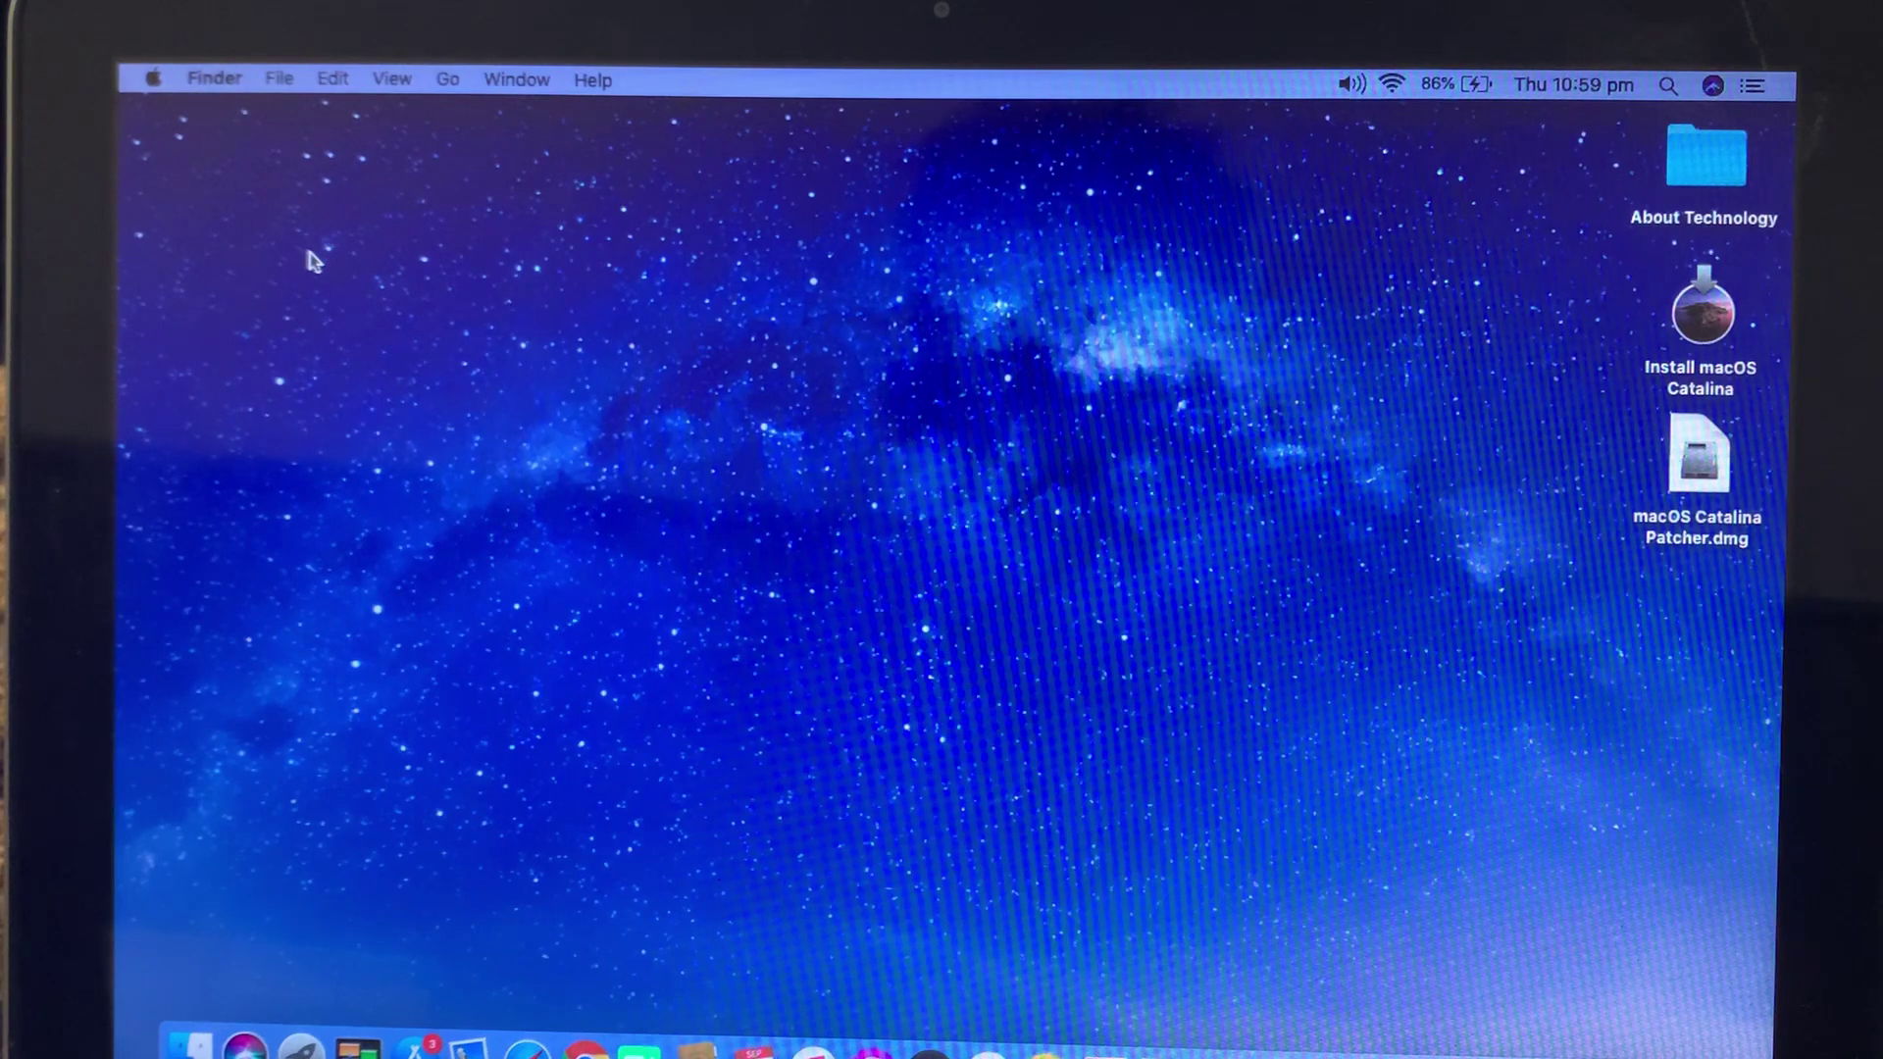
{"action": "left_click", "coordinate": [153, 77]}
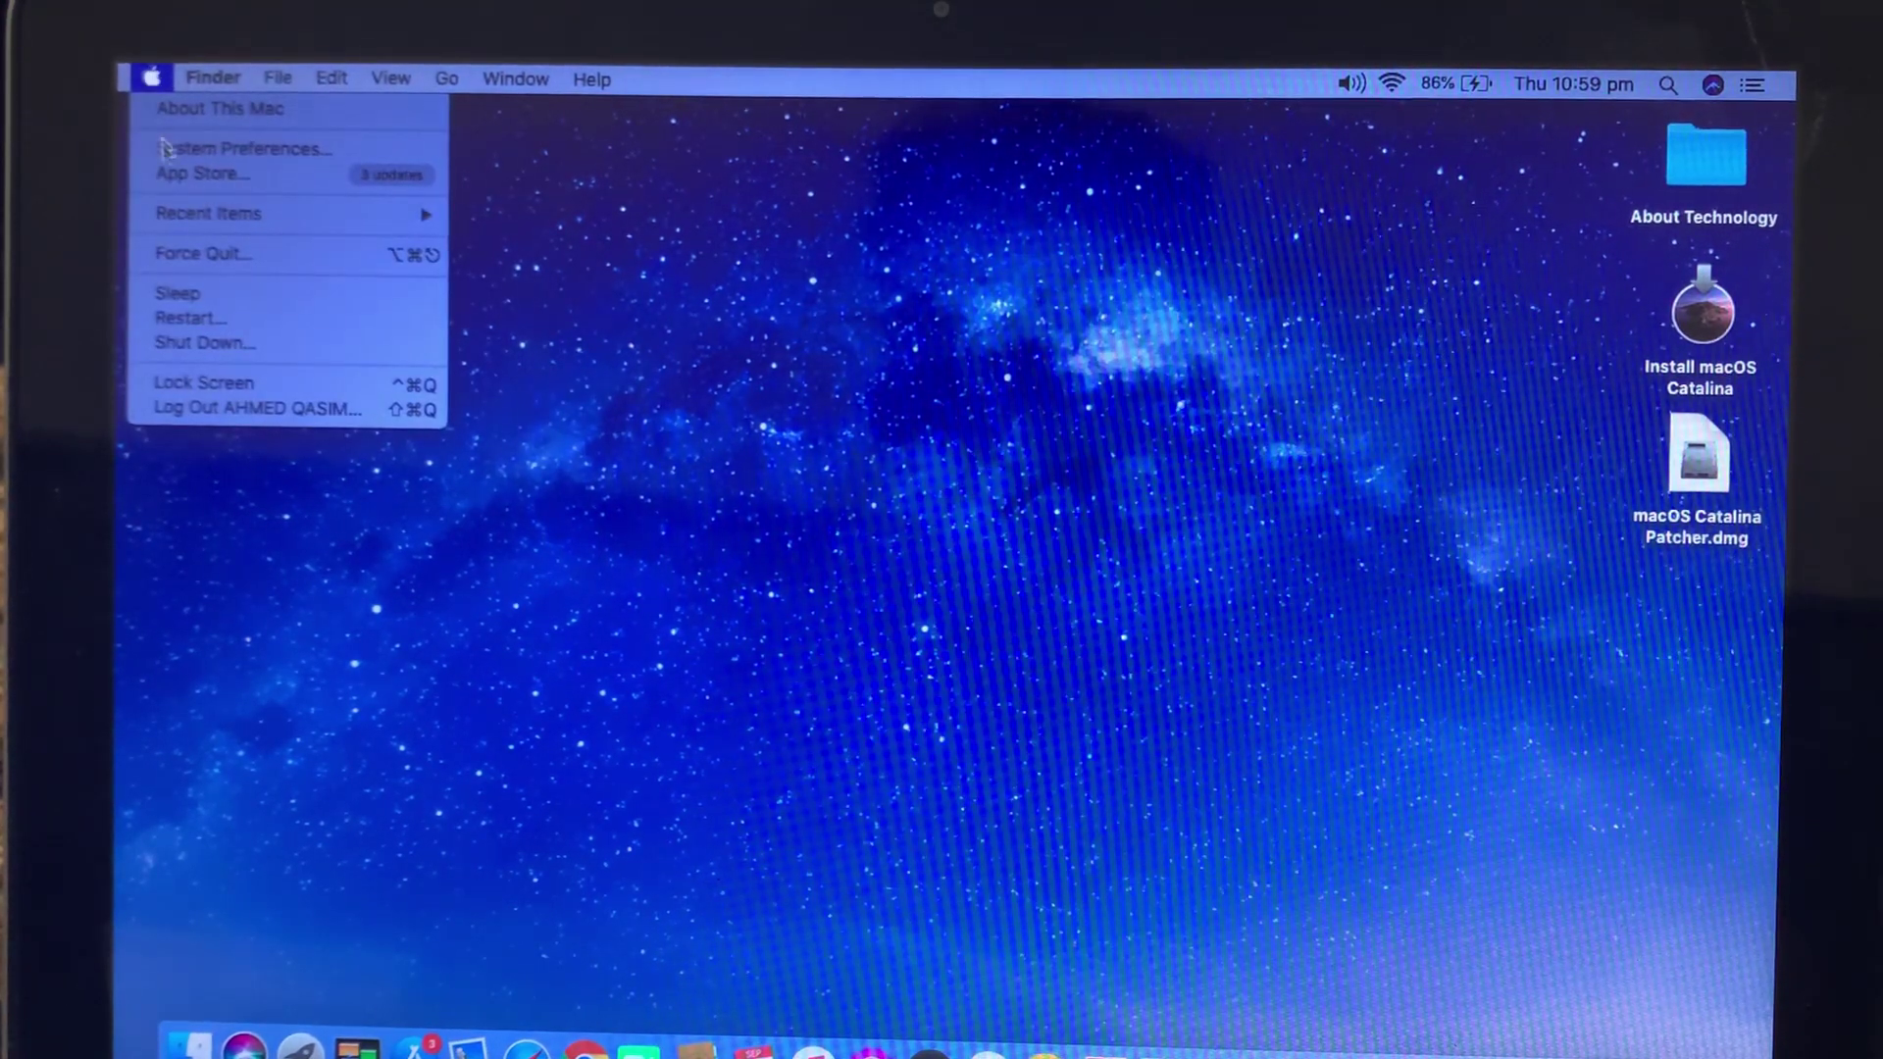
{"action": "left_click", "coordinate": [186, 318]}
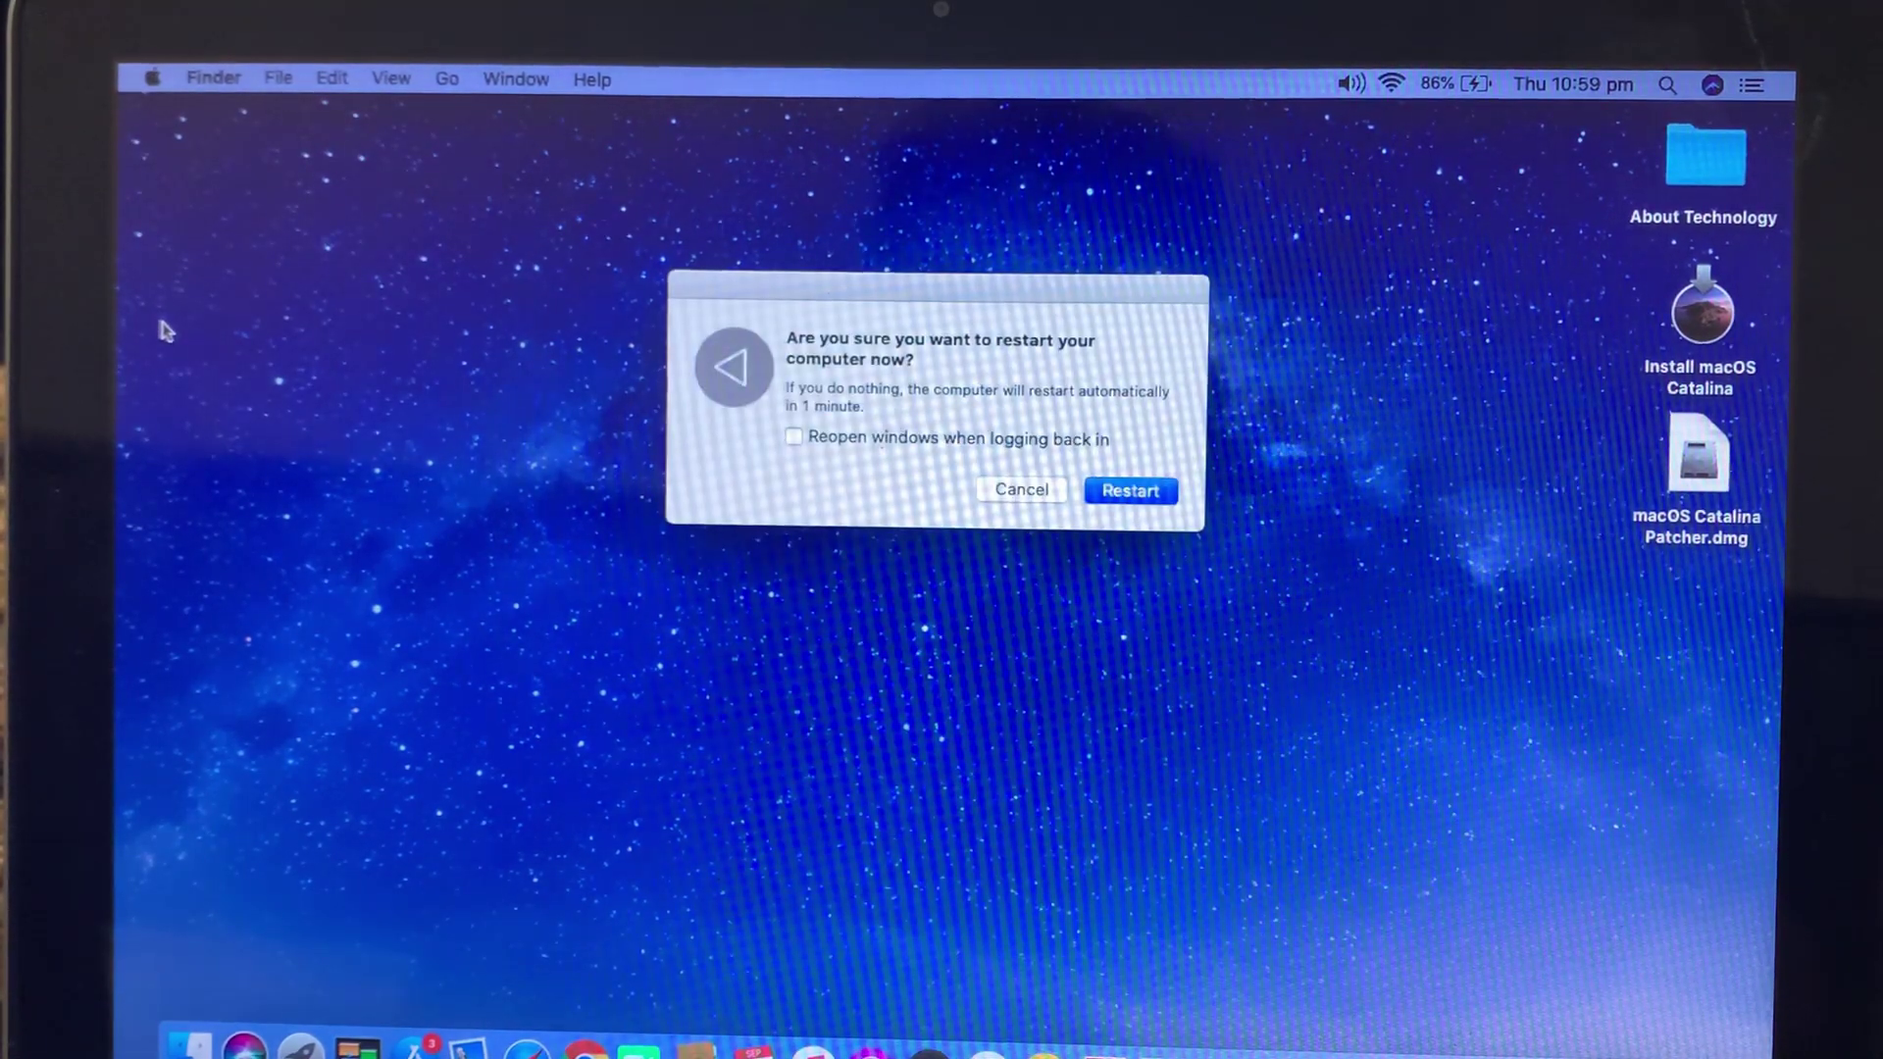
{"action": "key", "text": "Return"}
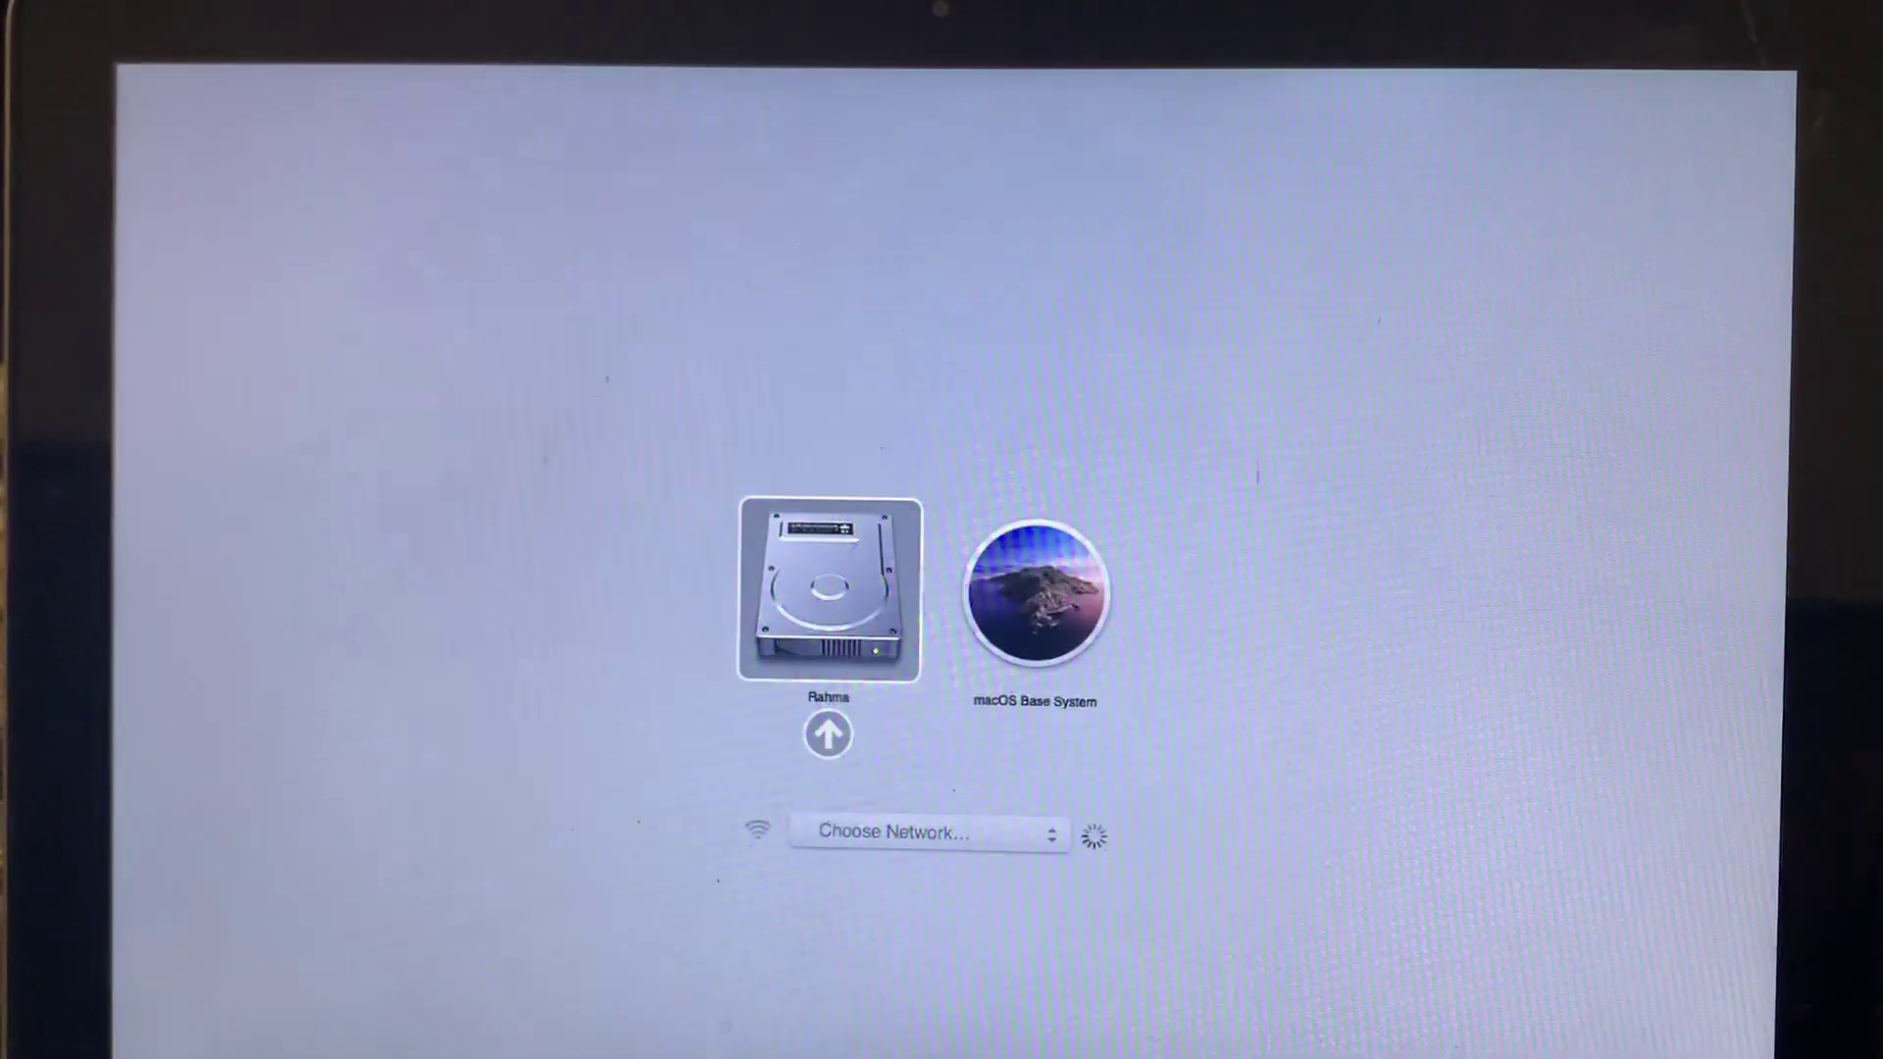
- Boot from the macOS Base System drive, open Disk Utility from macOS Utilities, and move its window slightly higher
{"action": "key", "text": "Right"}
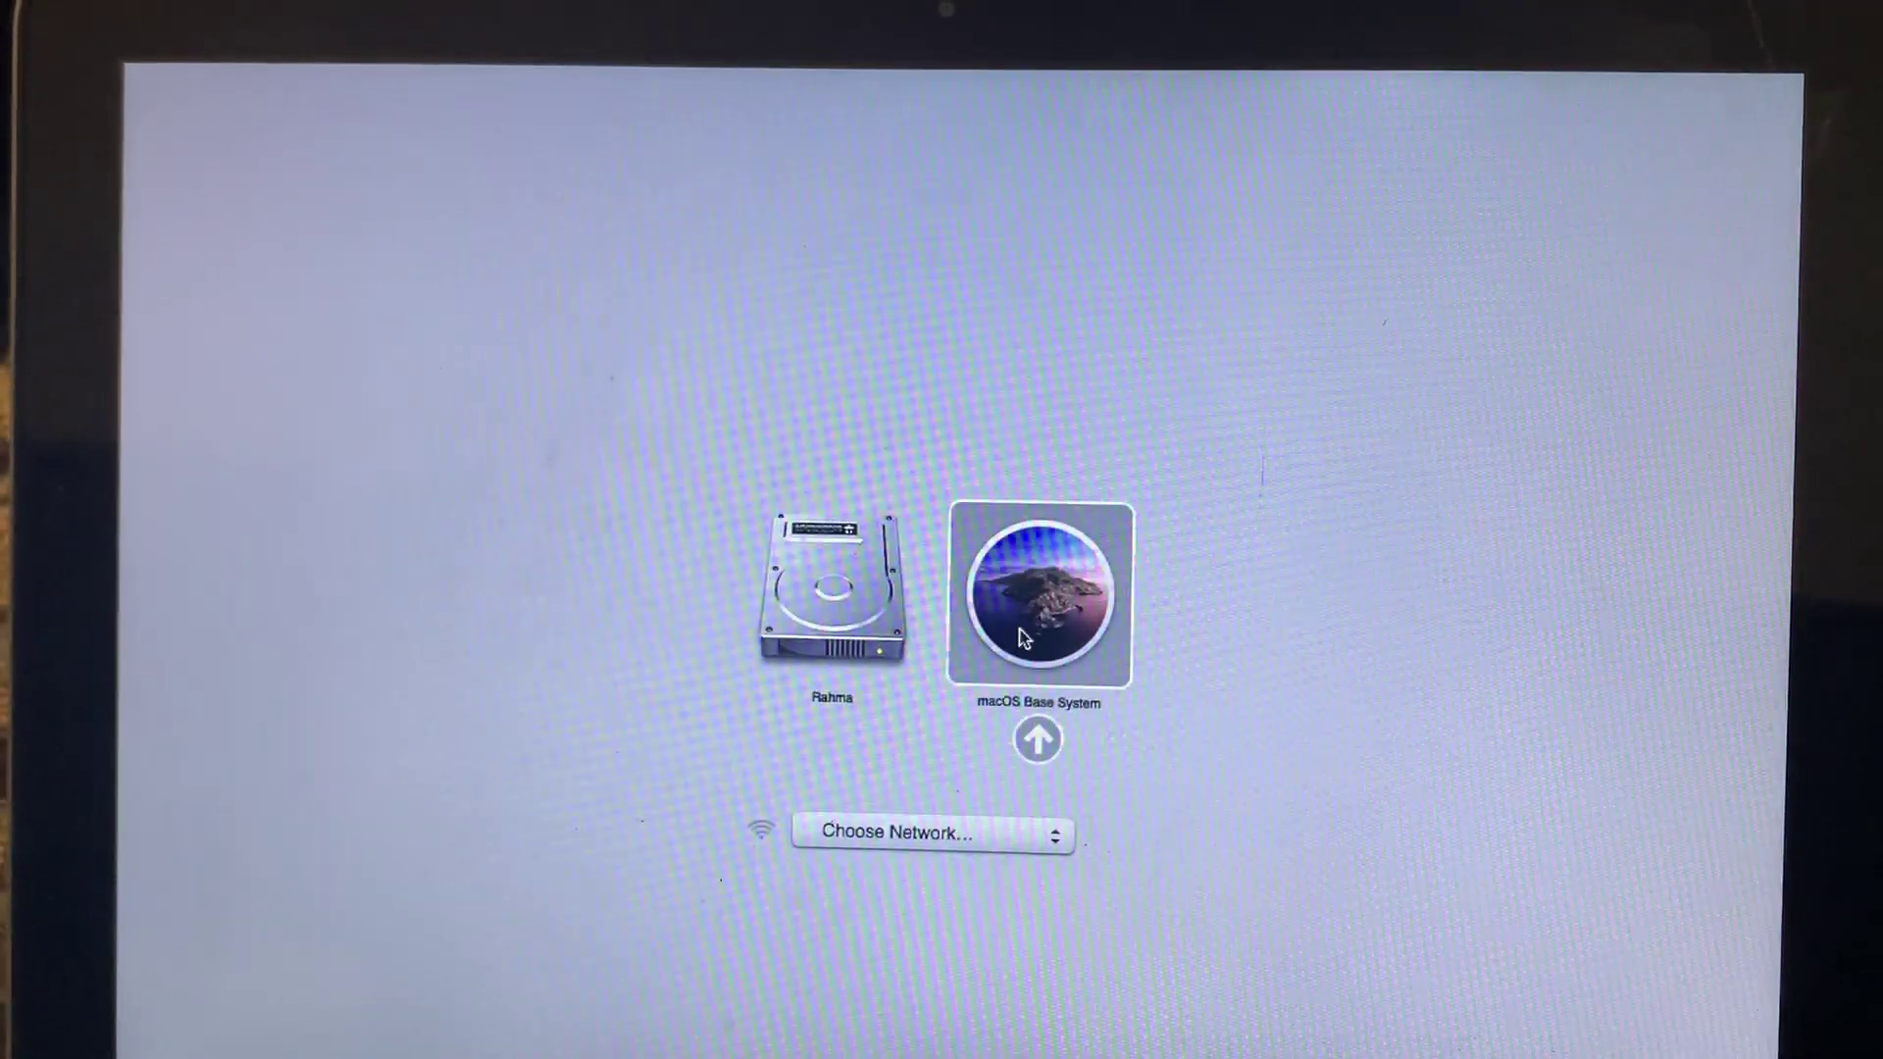
{"action": "key", "text": "Return"}
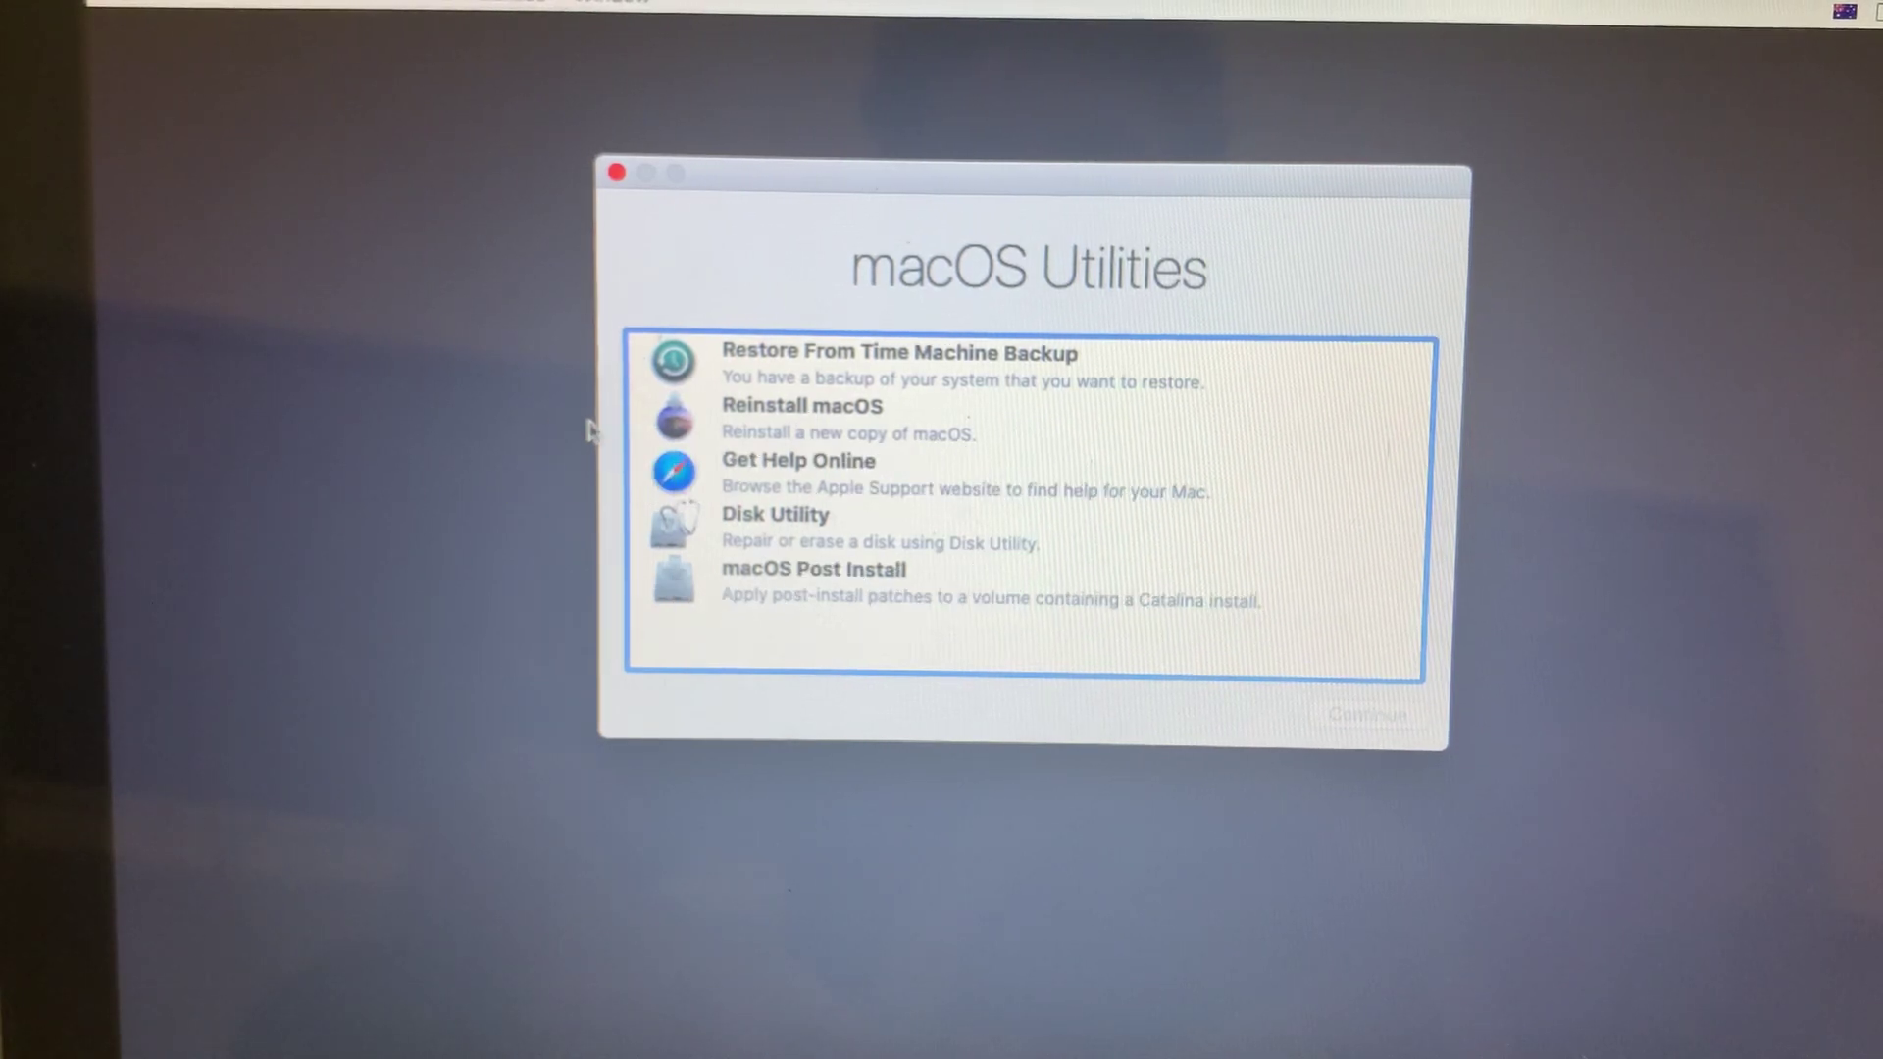
{"action": "left_click", "coordinate": [797, 517]}
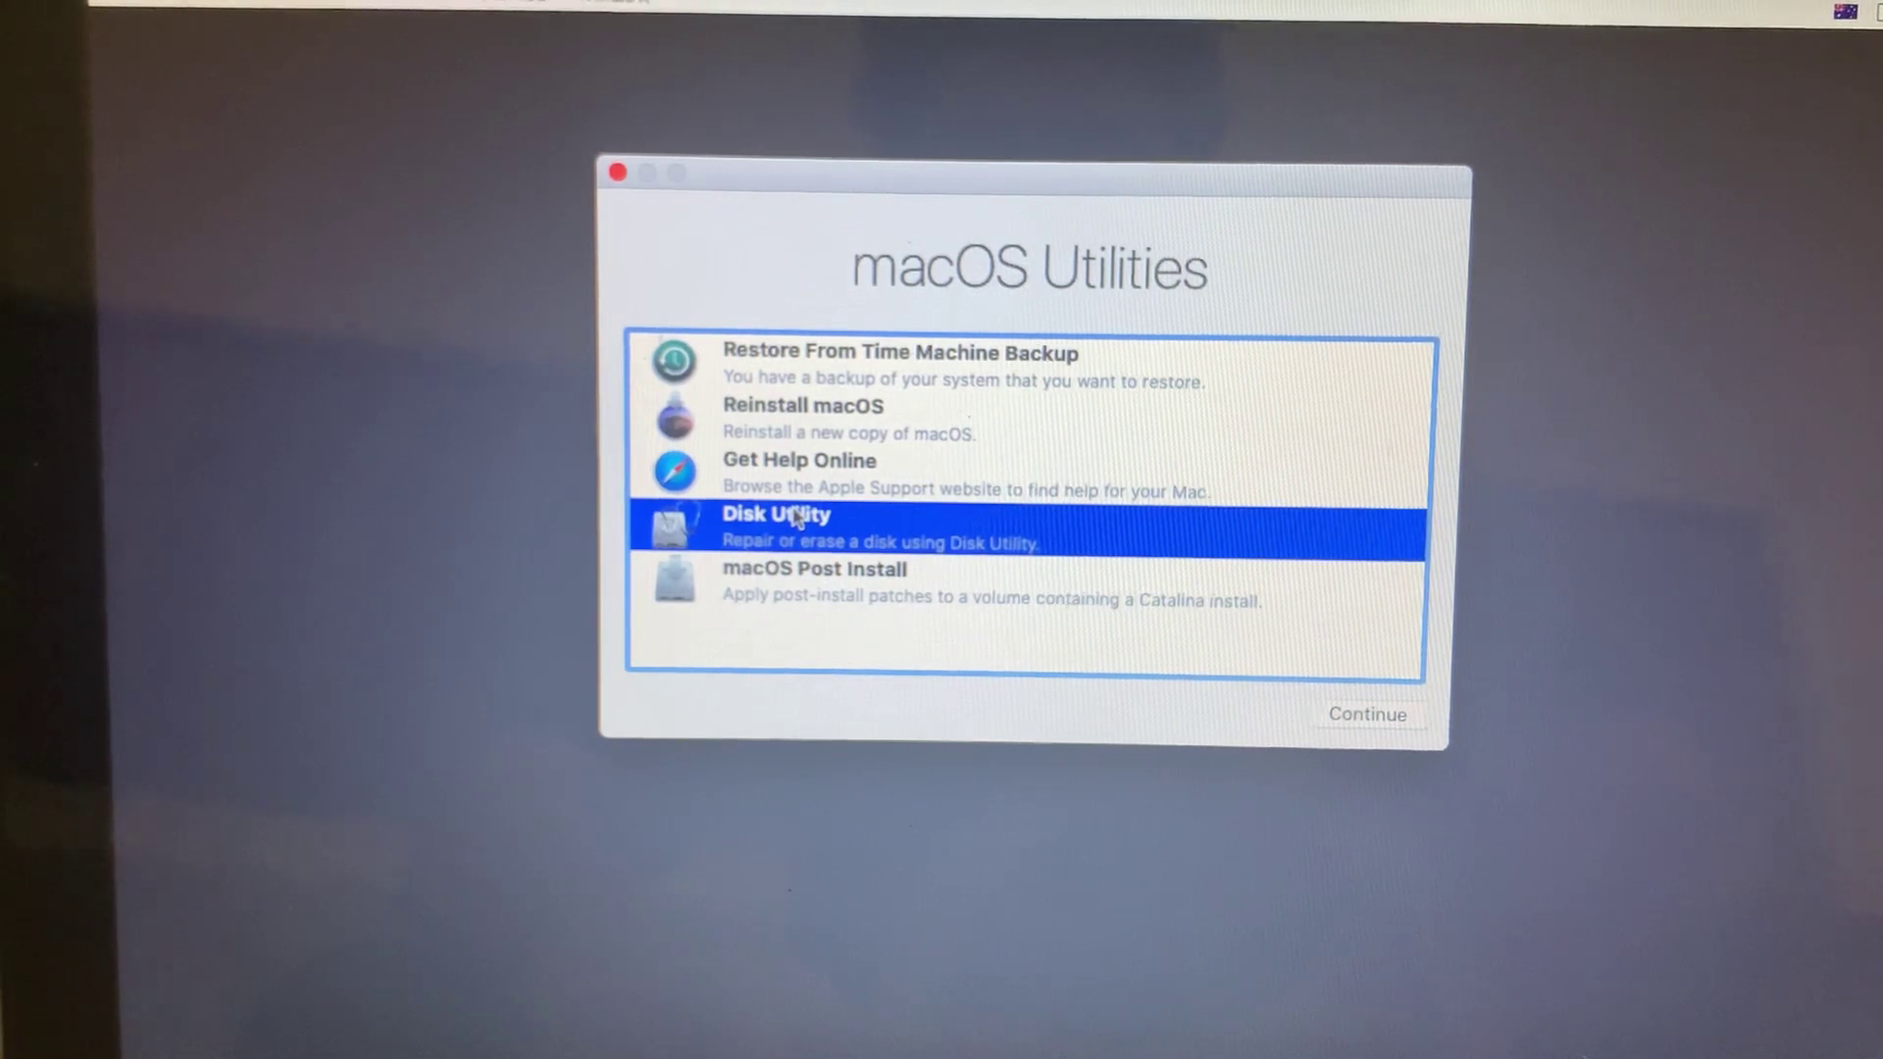
{"action": "double_click", "coordinate": [797, 517]}
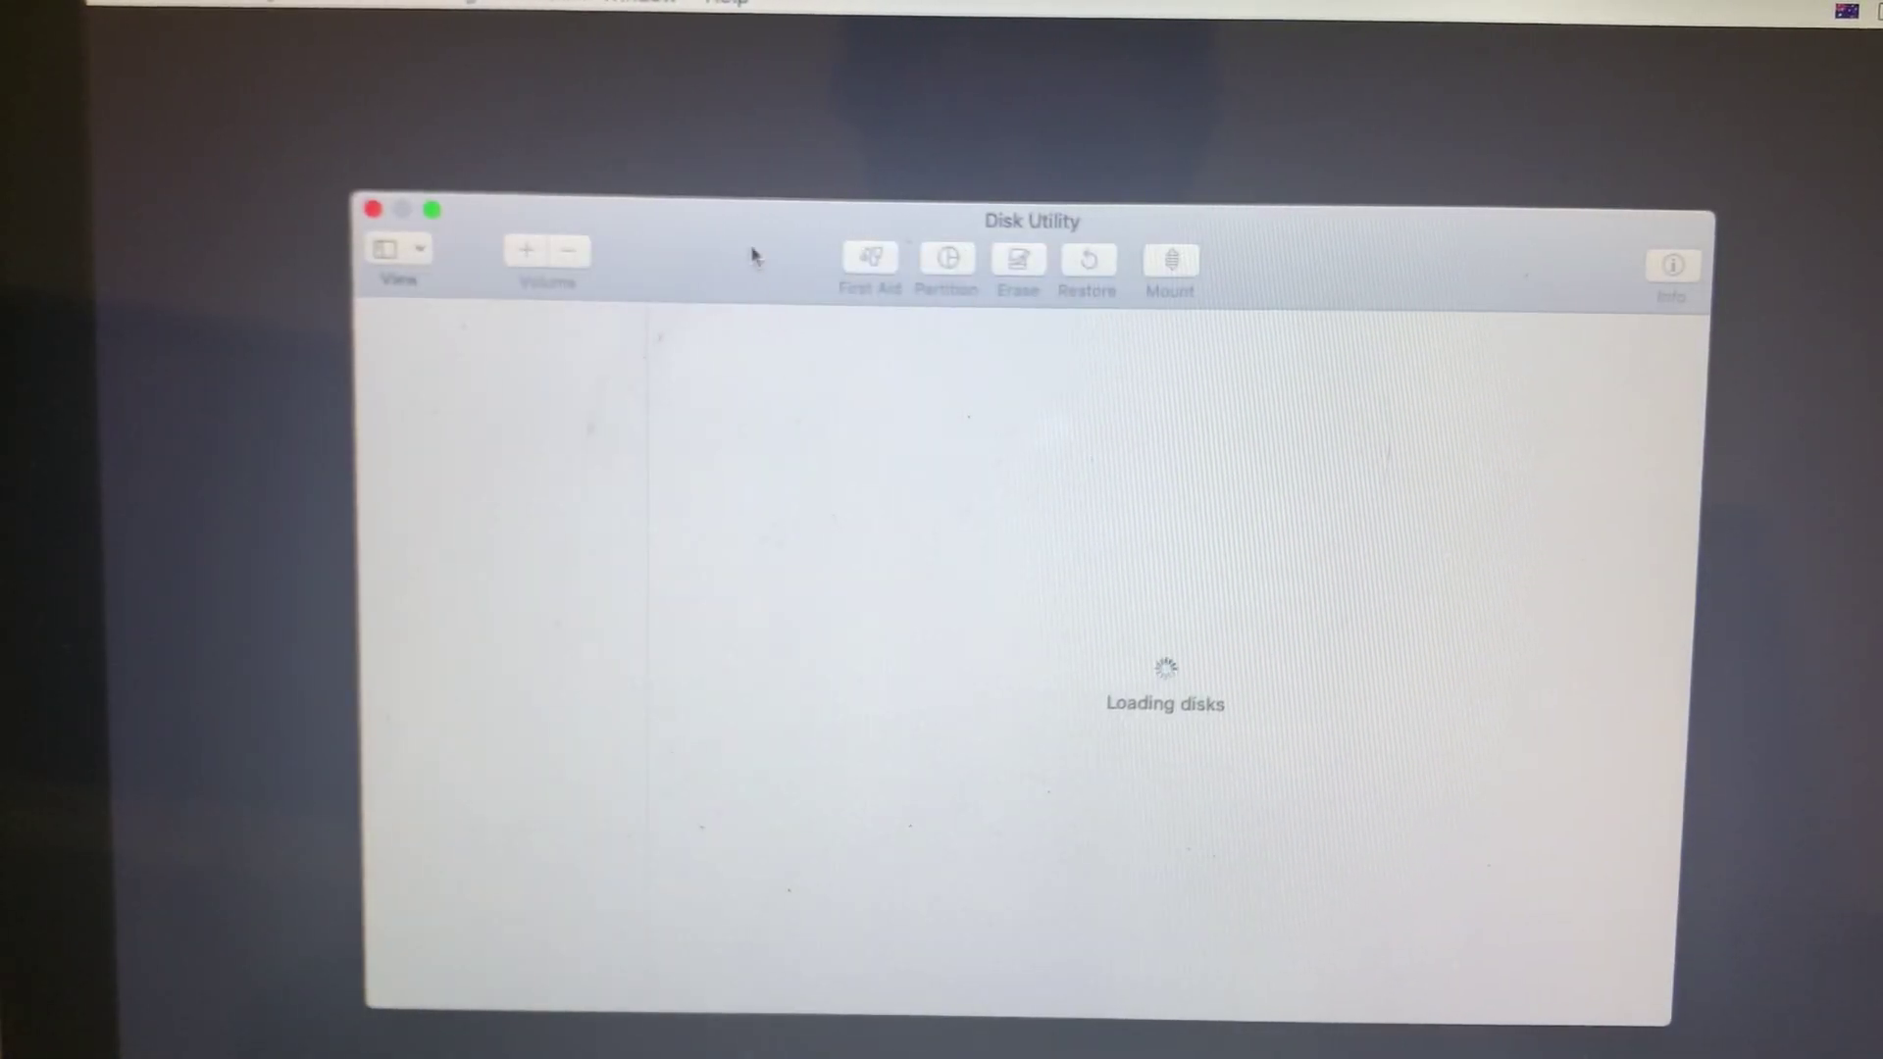
{"action": "left_click_drag", "start_coordinate": [756, 252], "coordinate": [736, 167]}
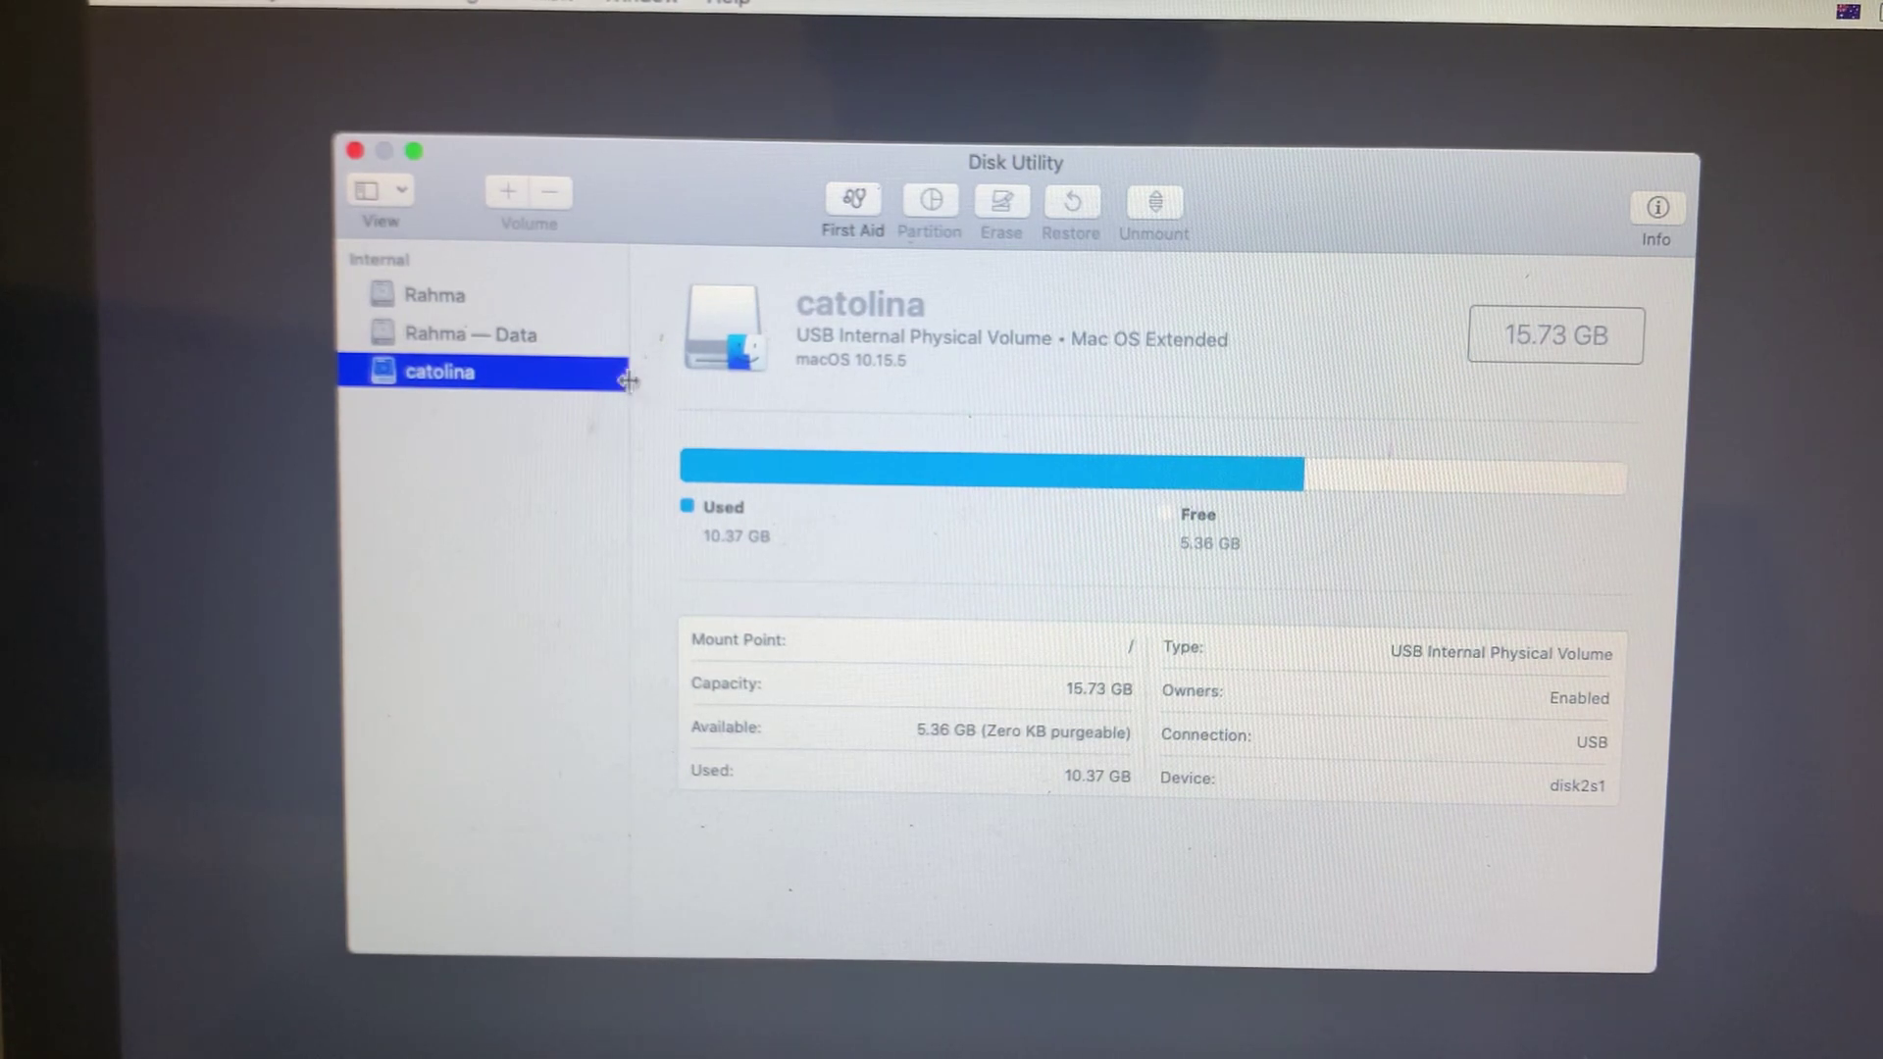
- Unmount the internal 499.9 GB APFS volume, check the Convert to APFS option for it, and mount the volume again
{"action": "left_click", "coordinate": [466, 298]}
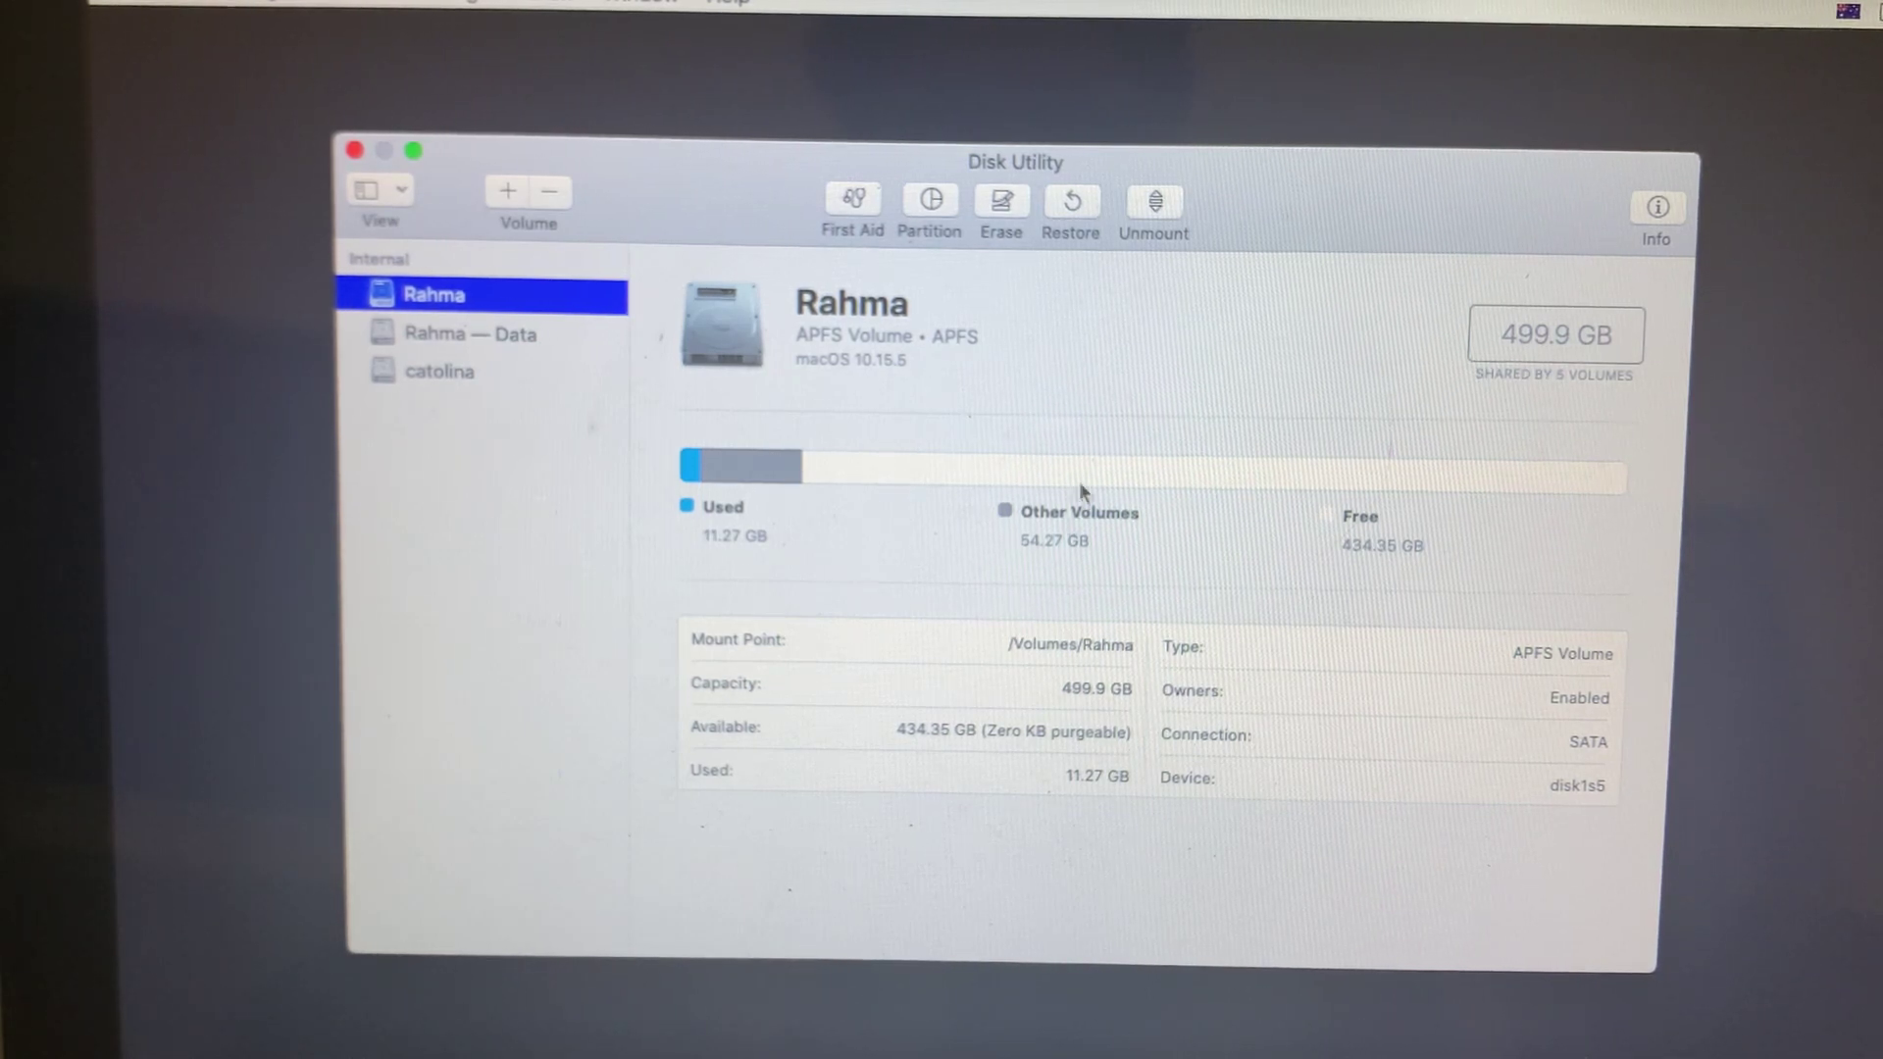
{"action": "left_click", "coordinate": [1153, 204]}
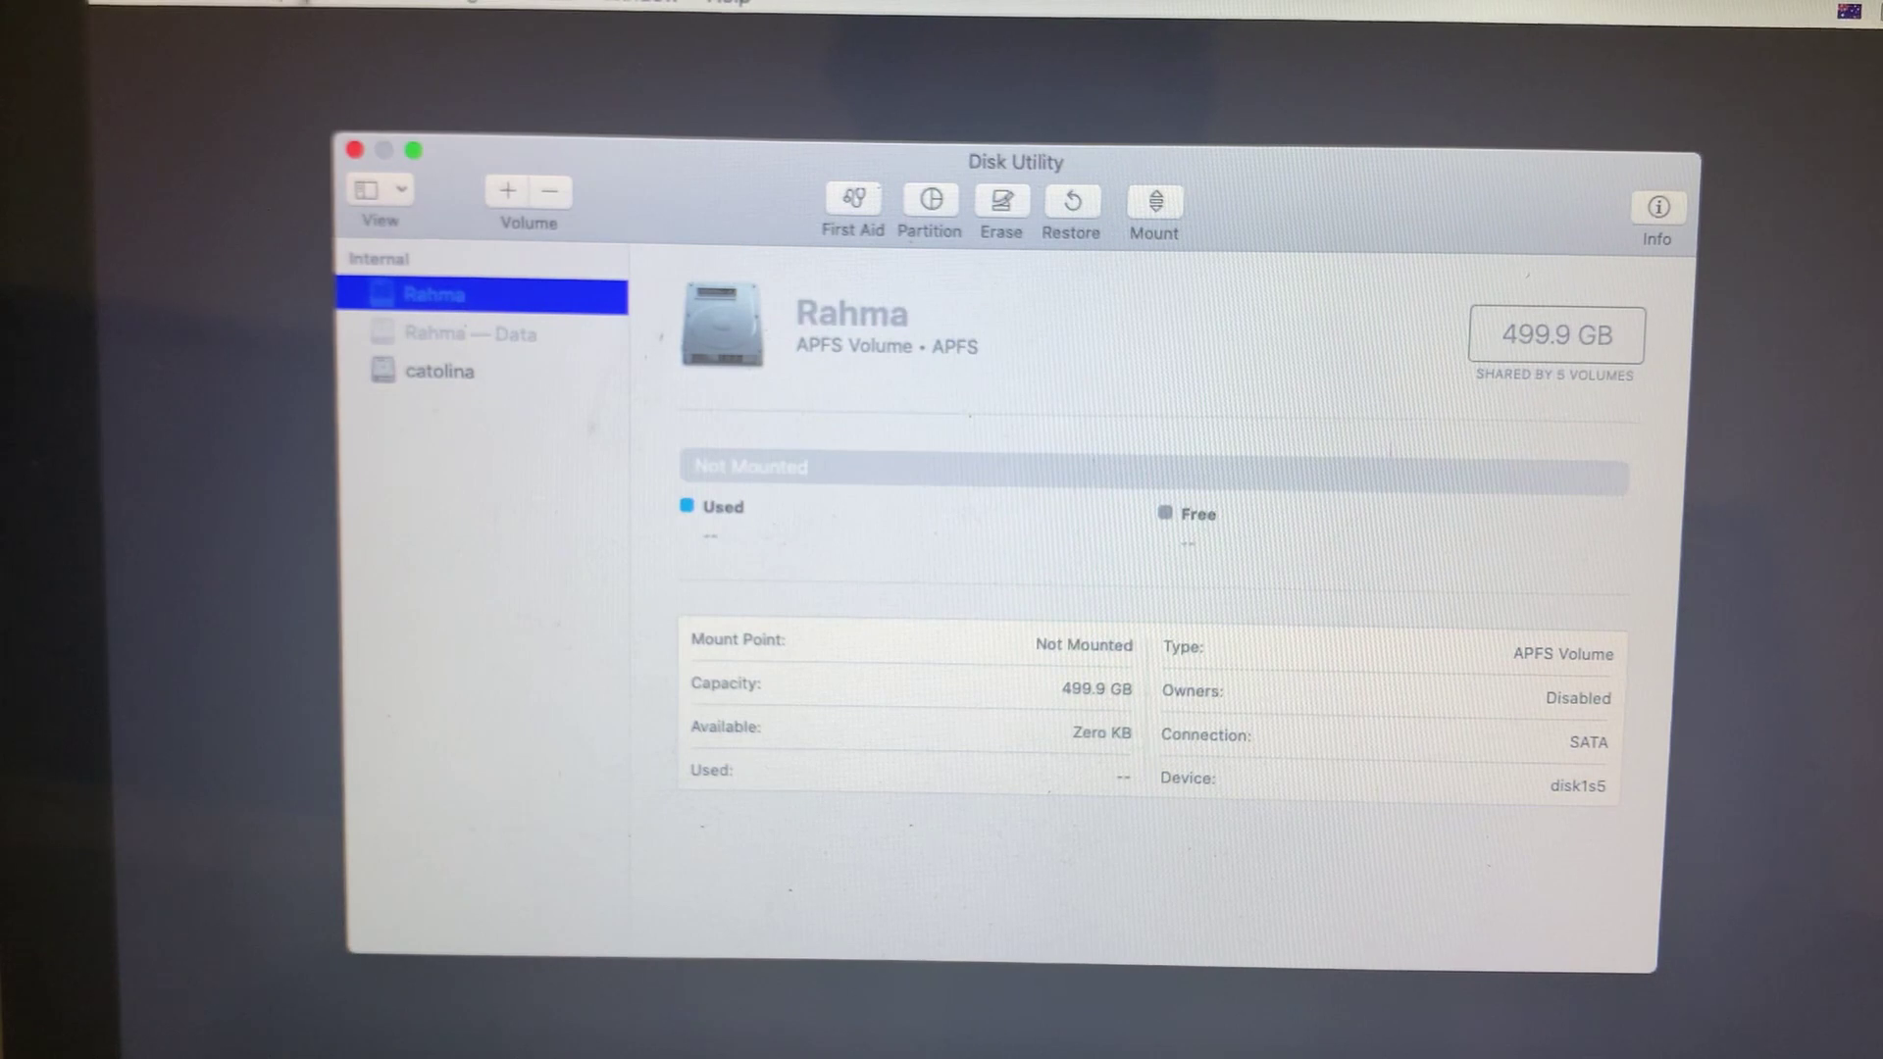
{"action": "left_click", "coordinate": [384, 3]}
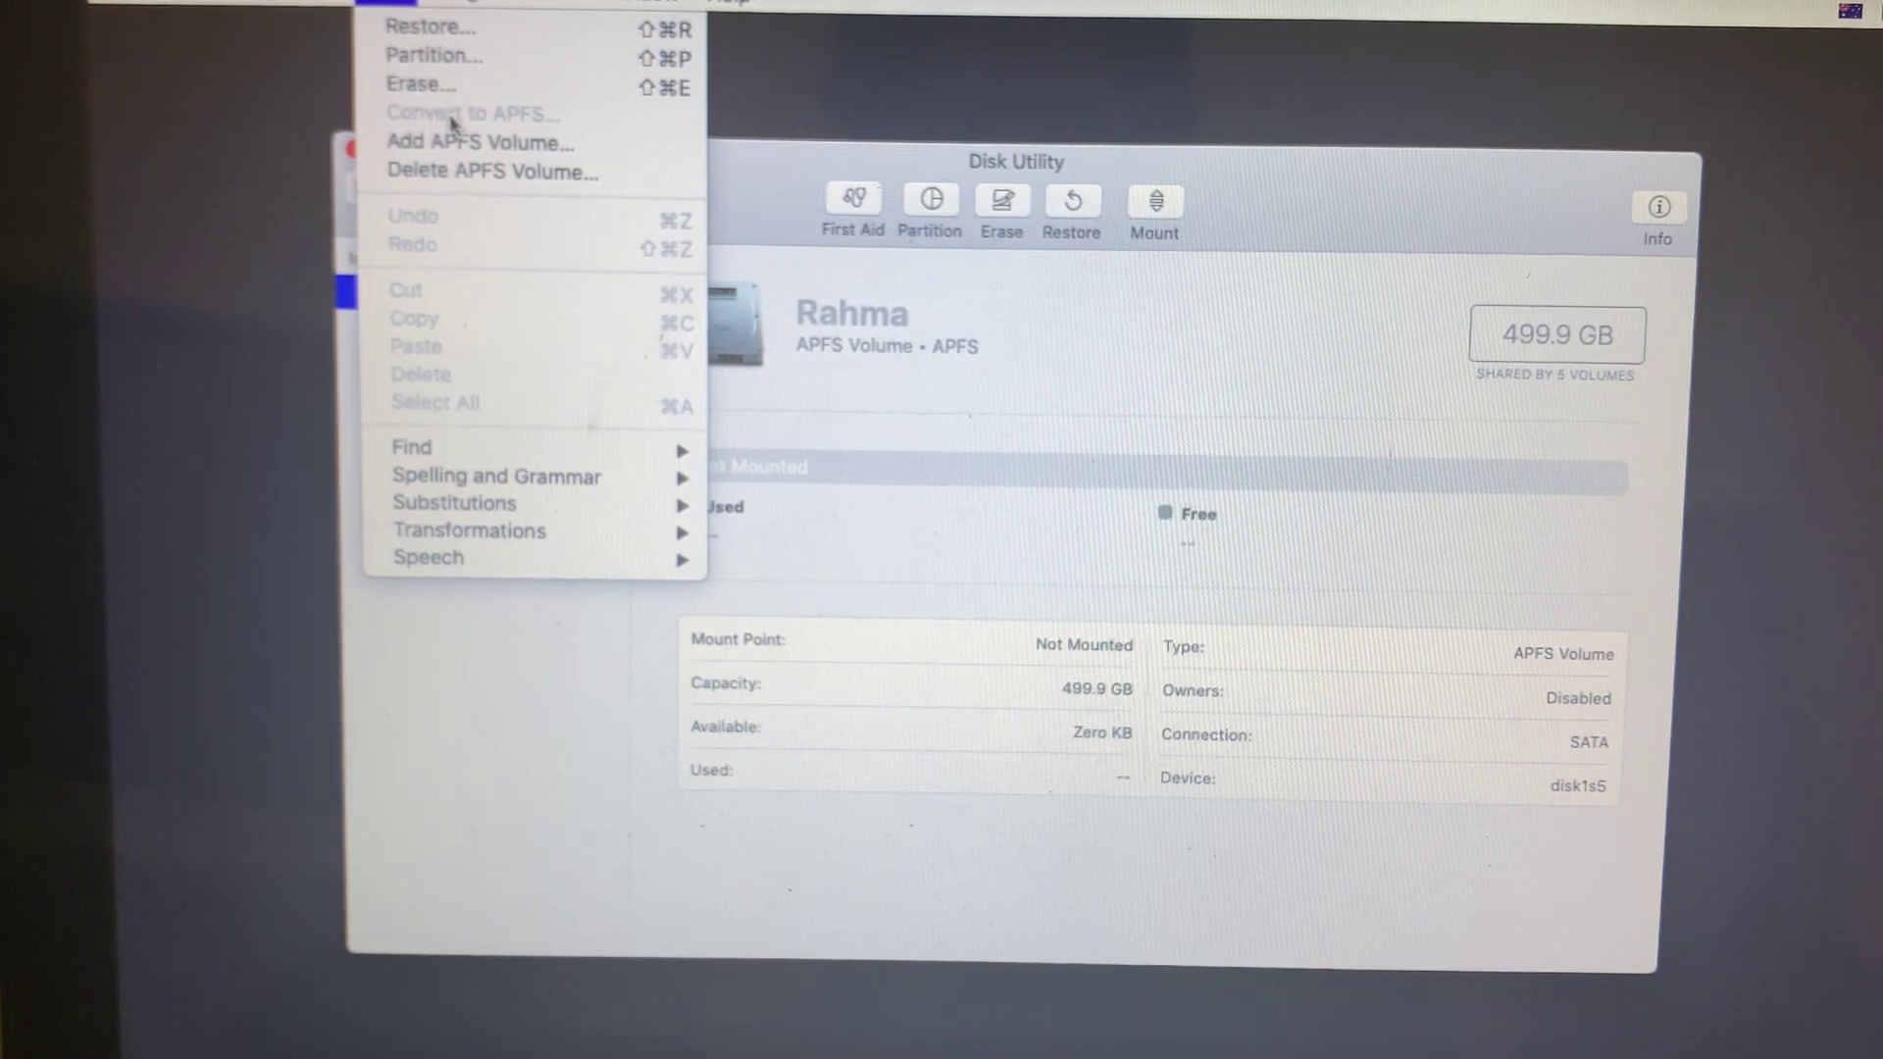
{"action": "left_click", "coordinate": [332, 92]}
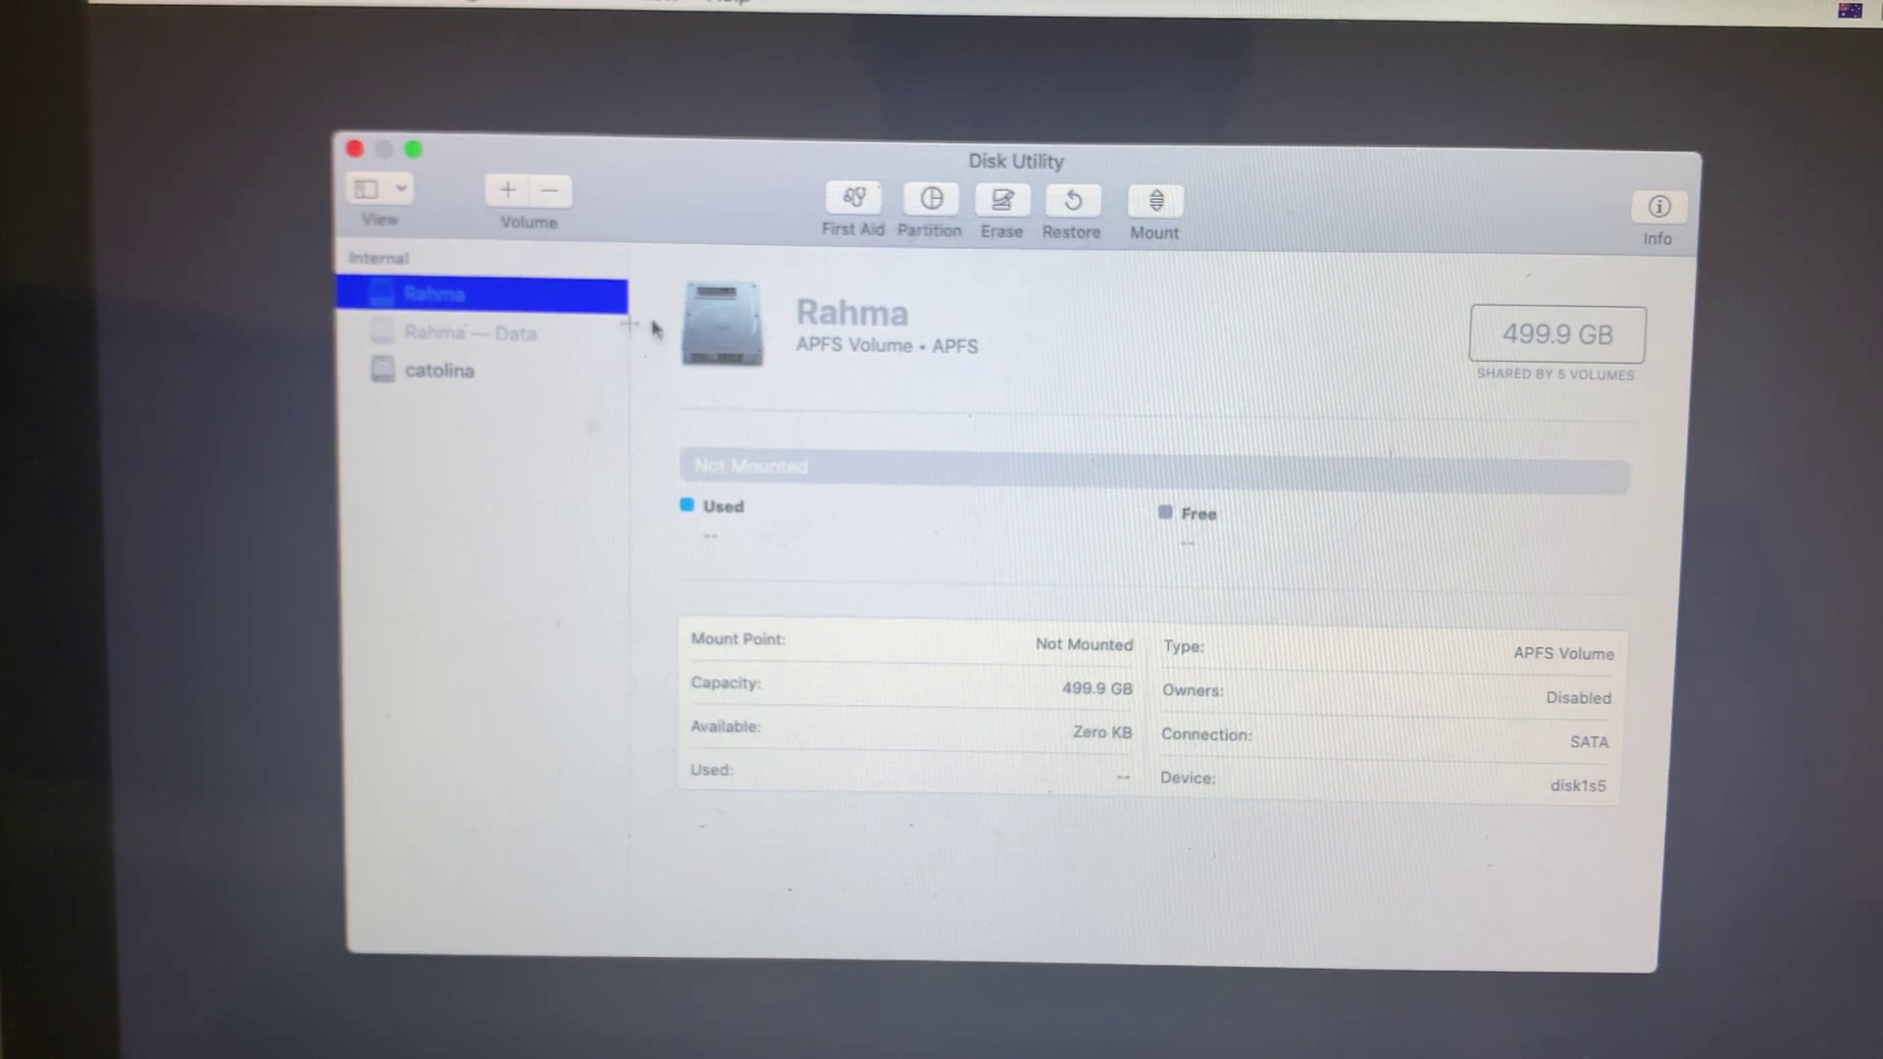
{"action": "left_click", "coordinate": [1152, 201]}
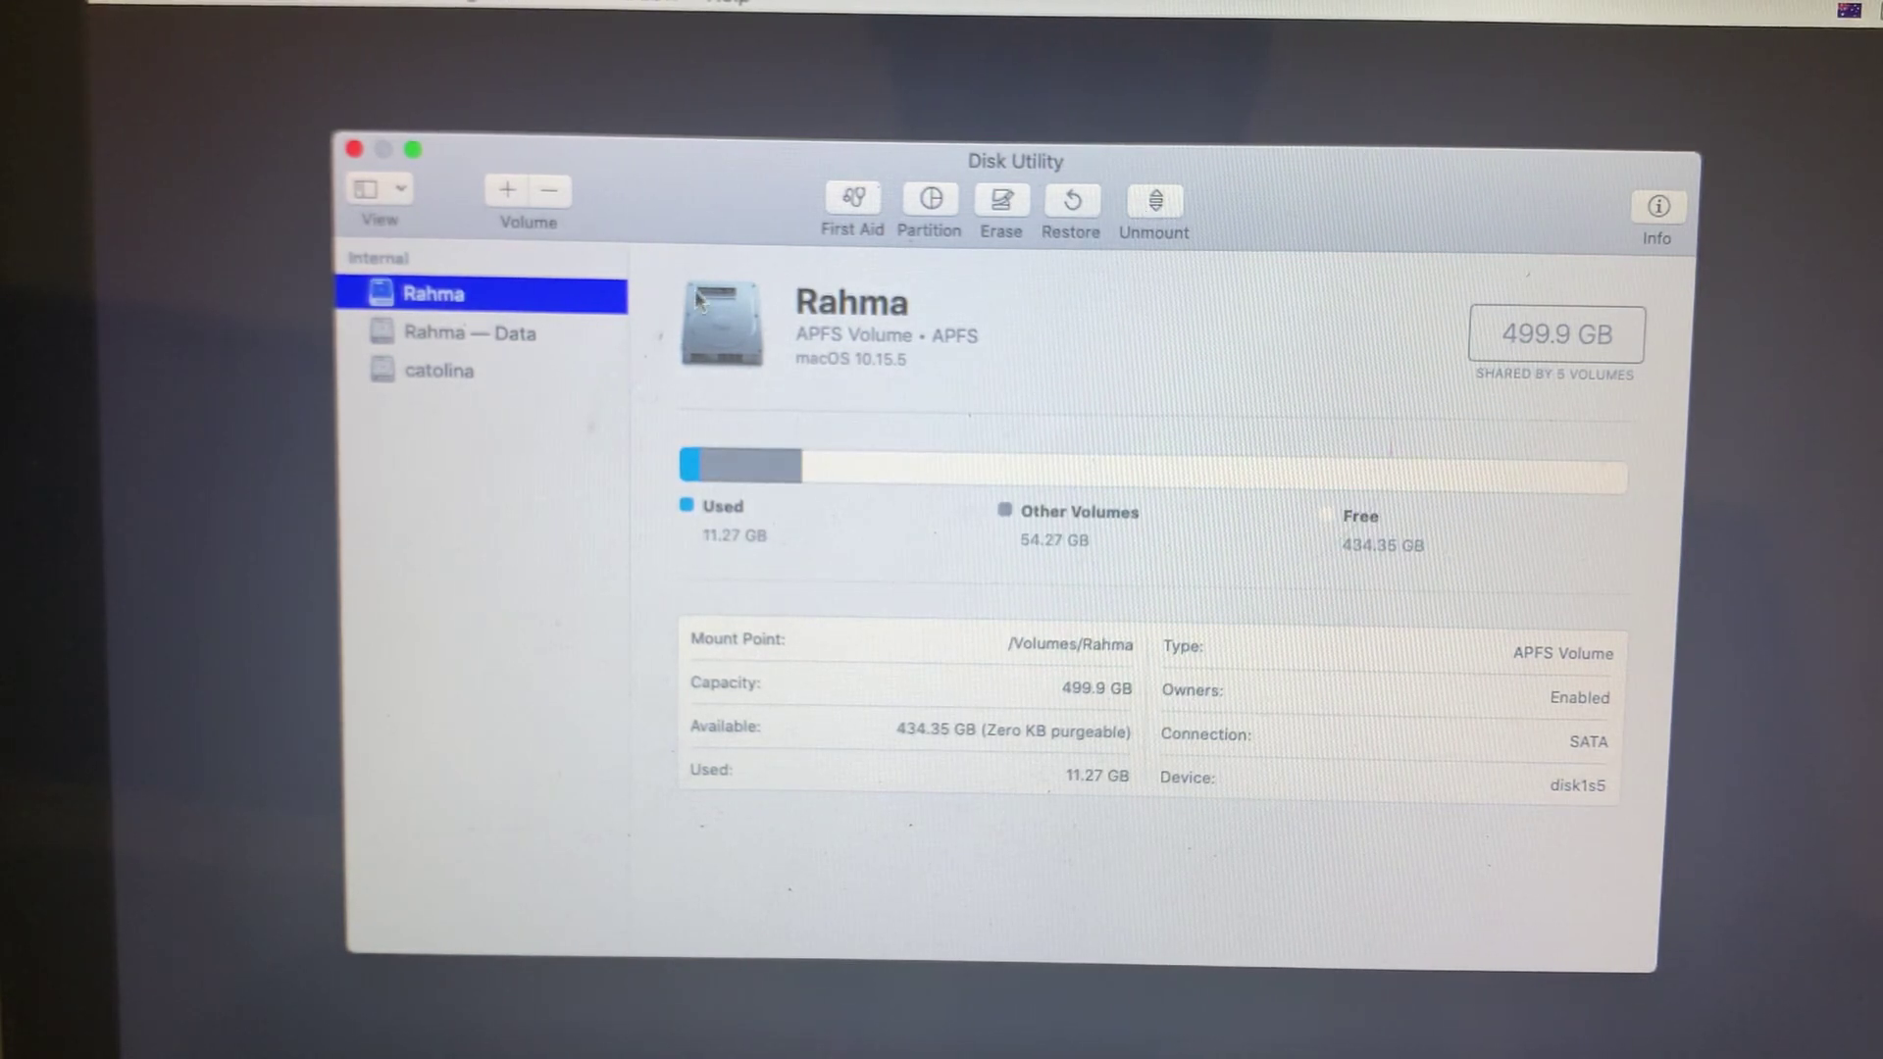
- Close Disk Utility and start Reinstall macOS from macOS Utilities
{"action": "left_click", "coordinate": [435, 370]}
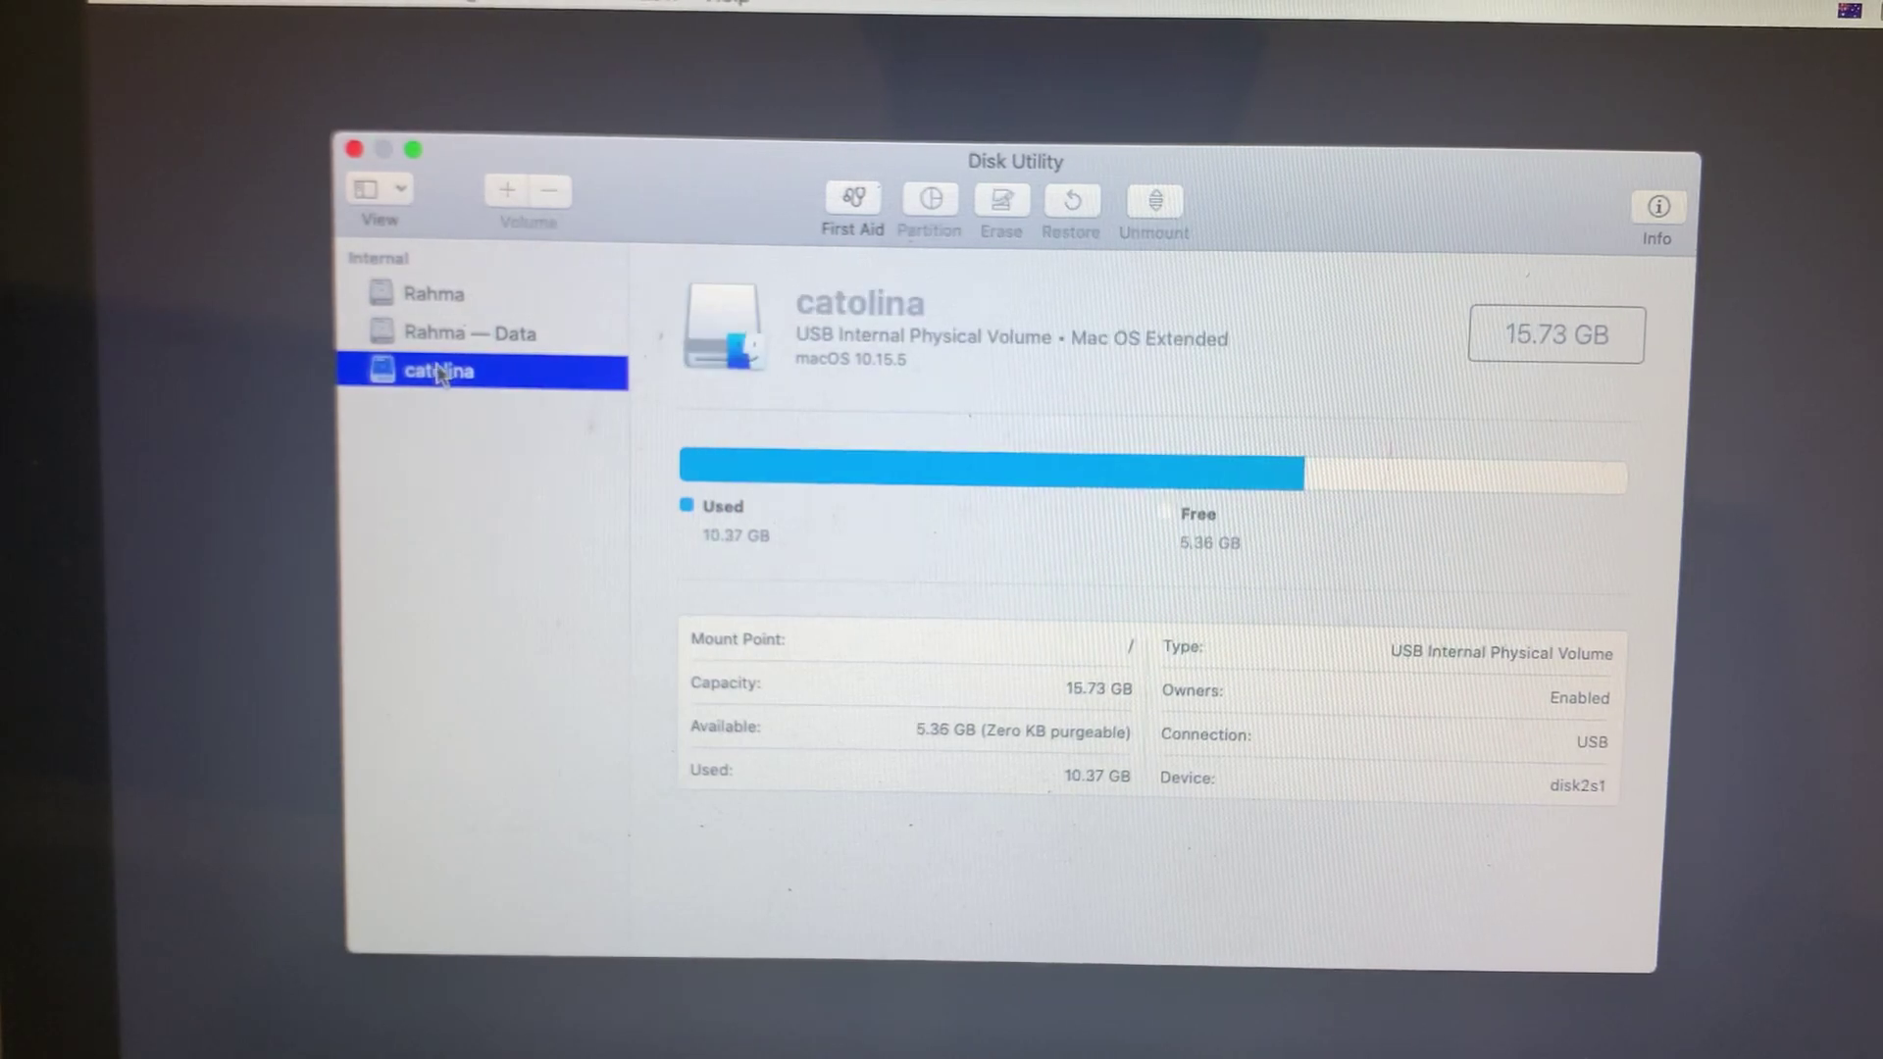
{"action": "left_click", "coordinate": [353, 150]}
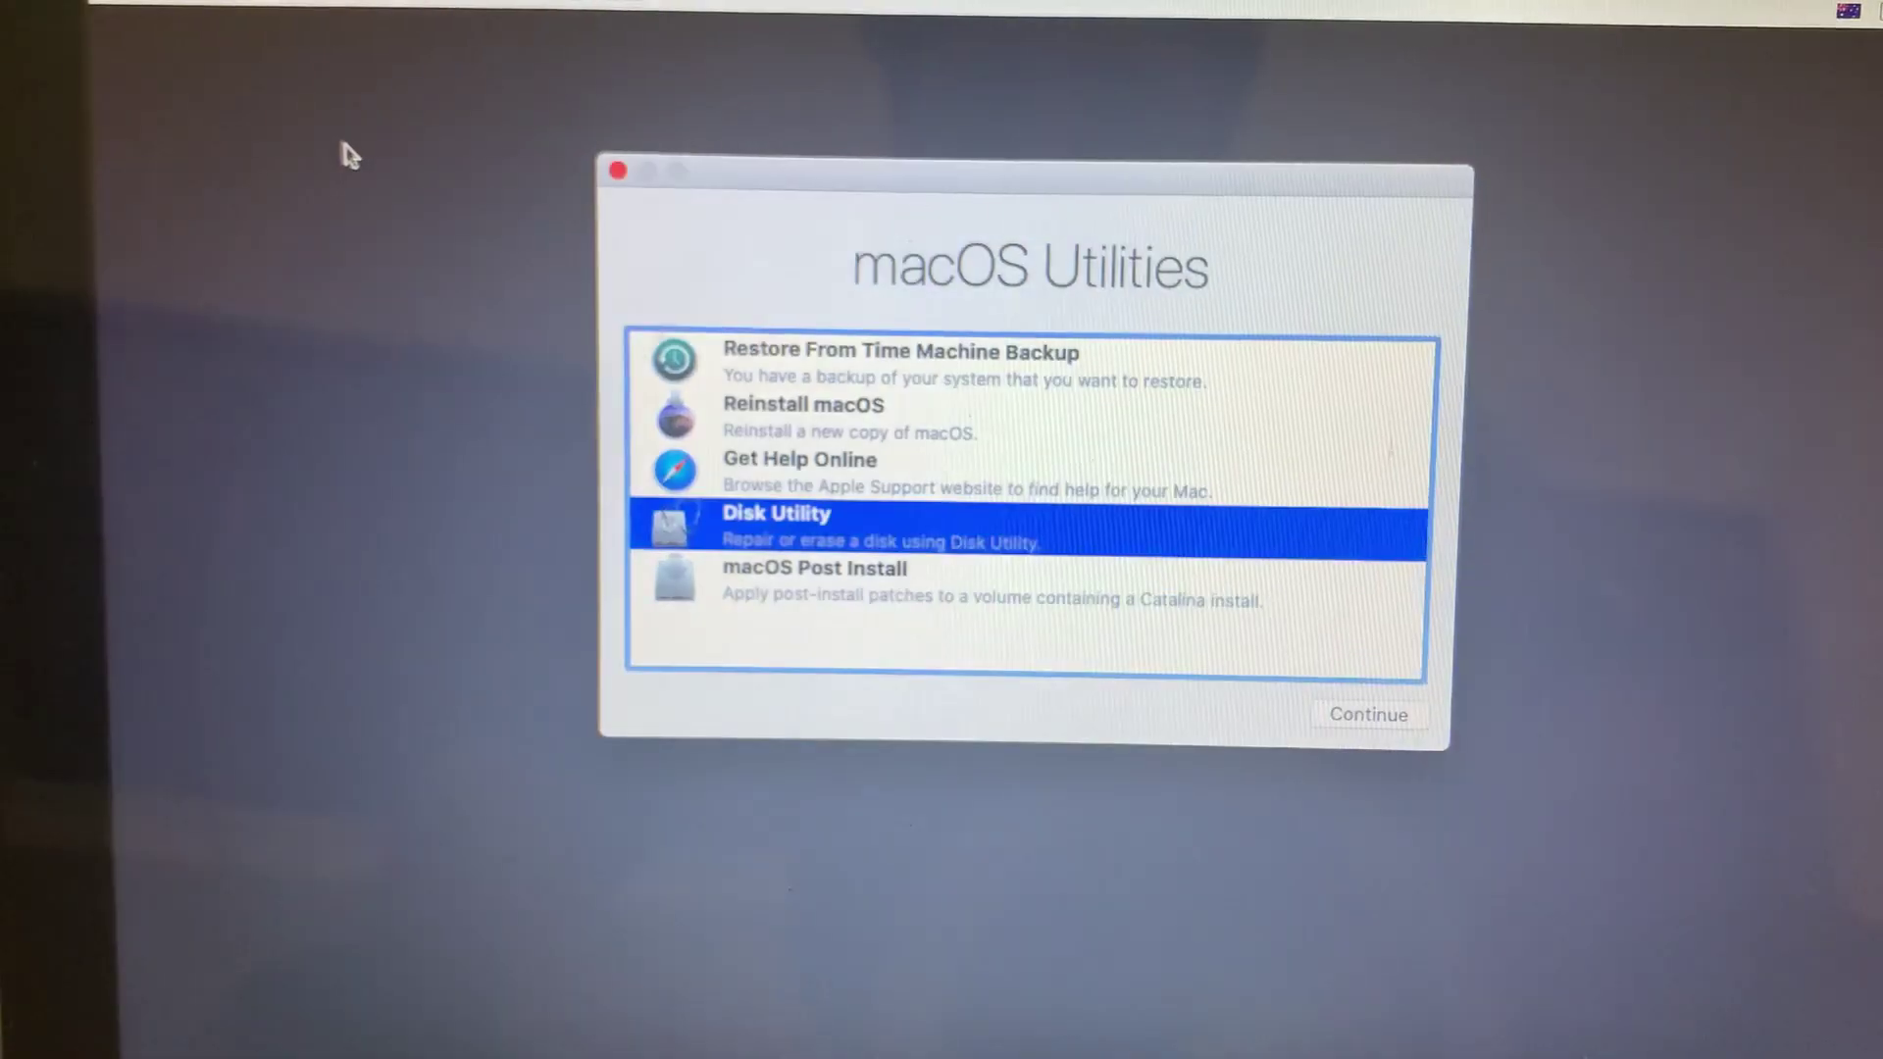
{"action": "left_click", "coordinate": [736, 419]}
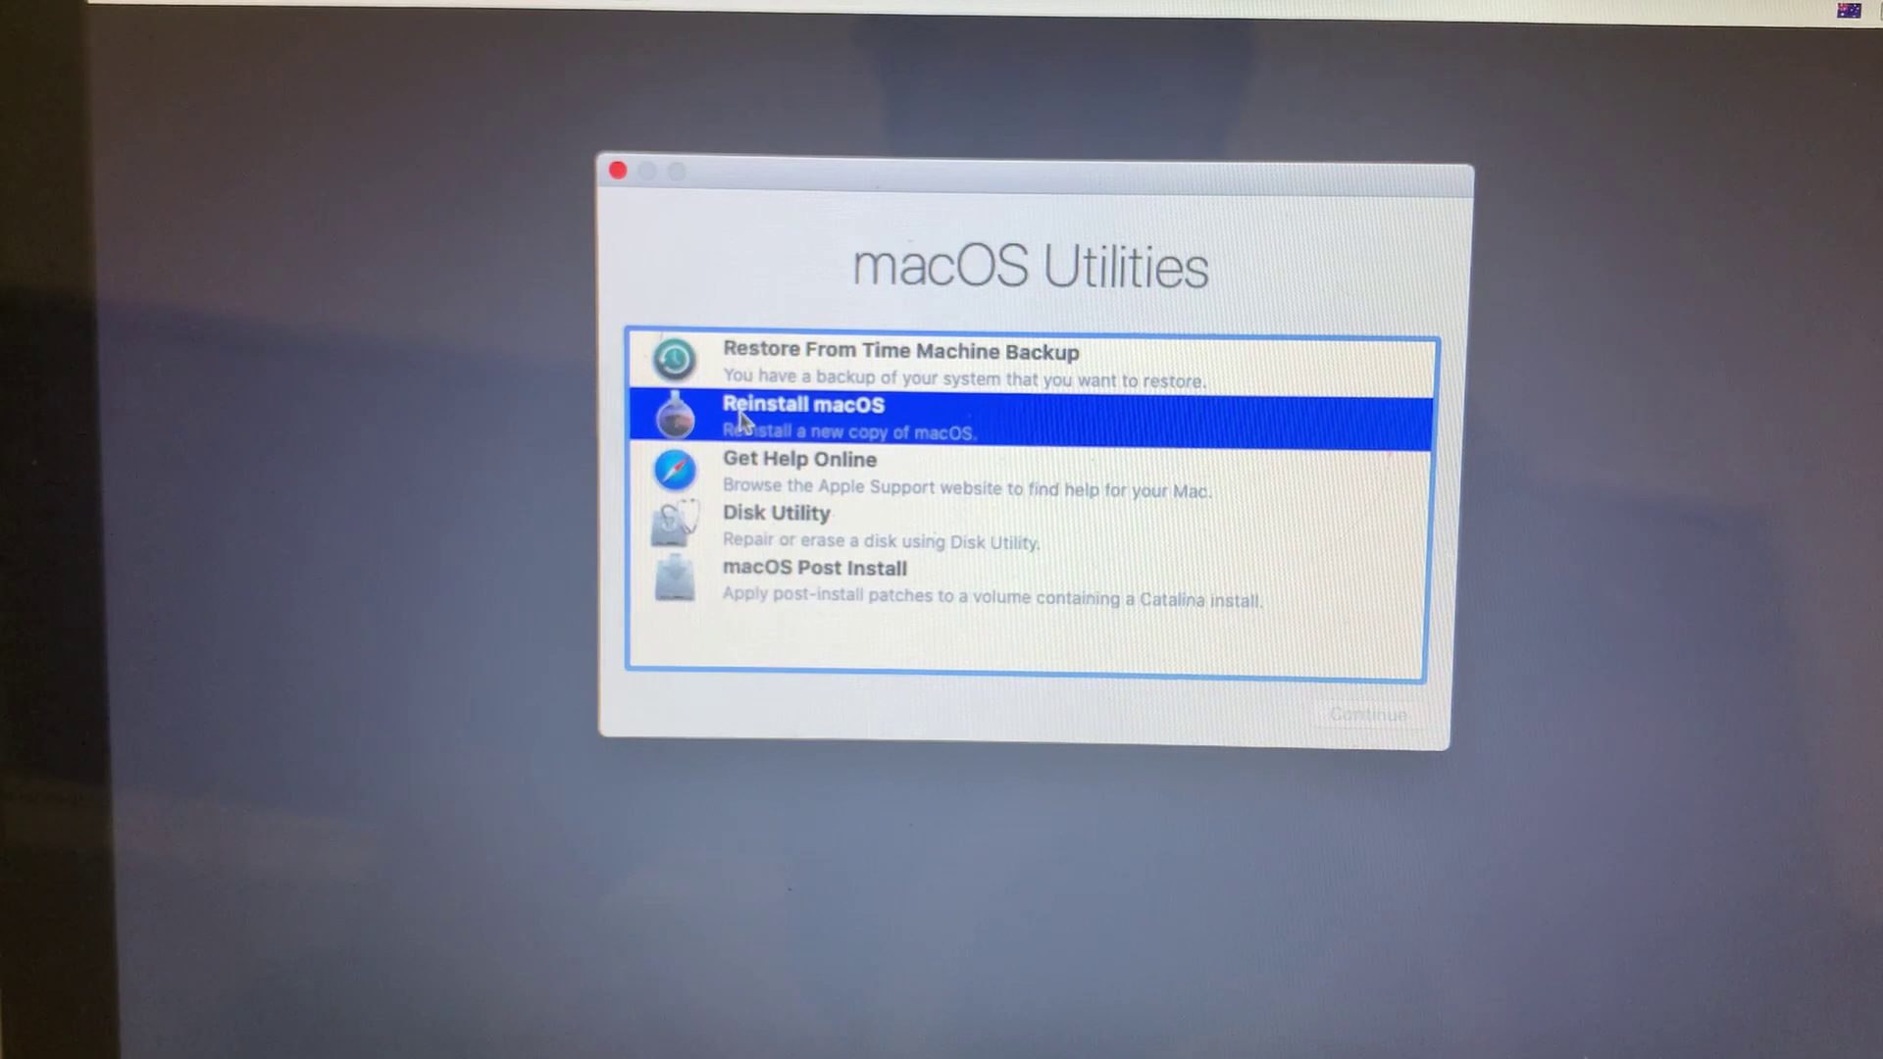
{"action": "double_click", "coordinate": [741, 422]}
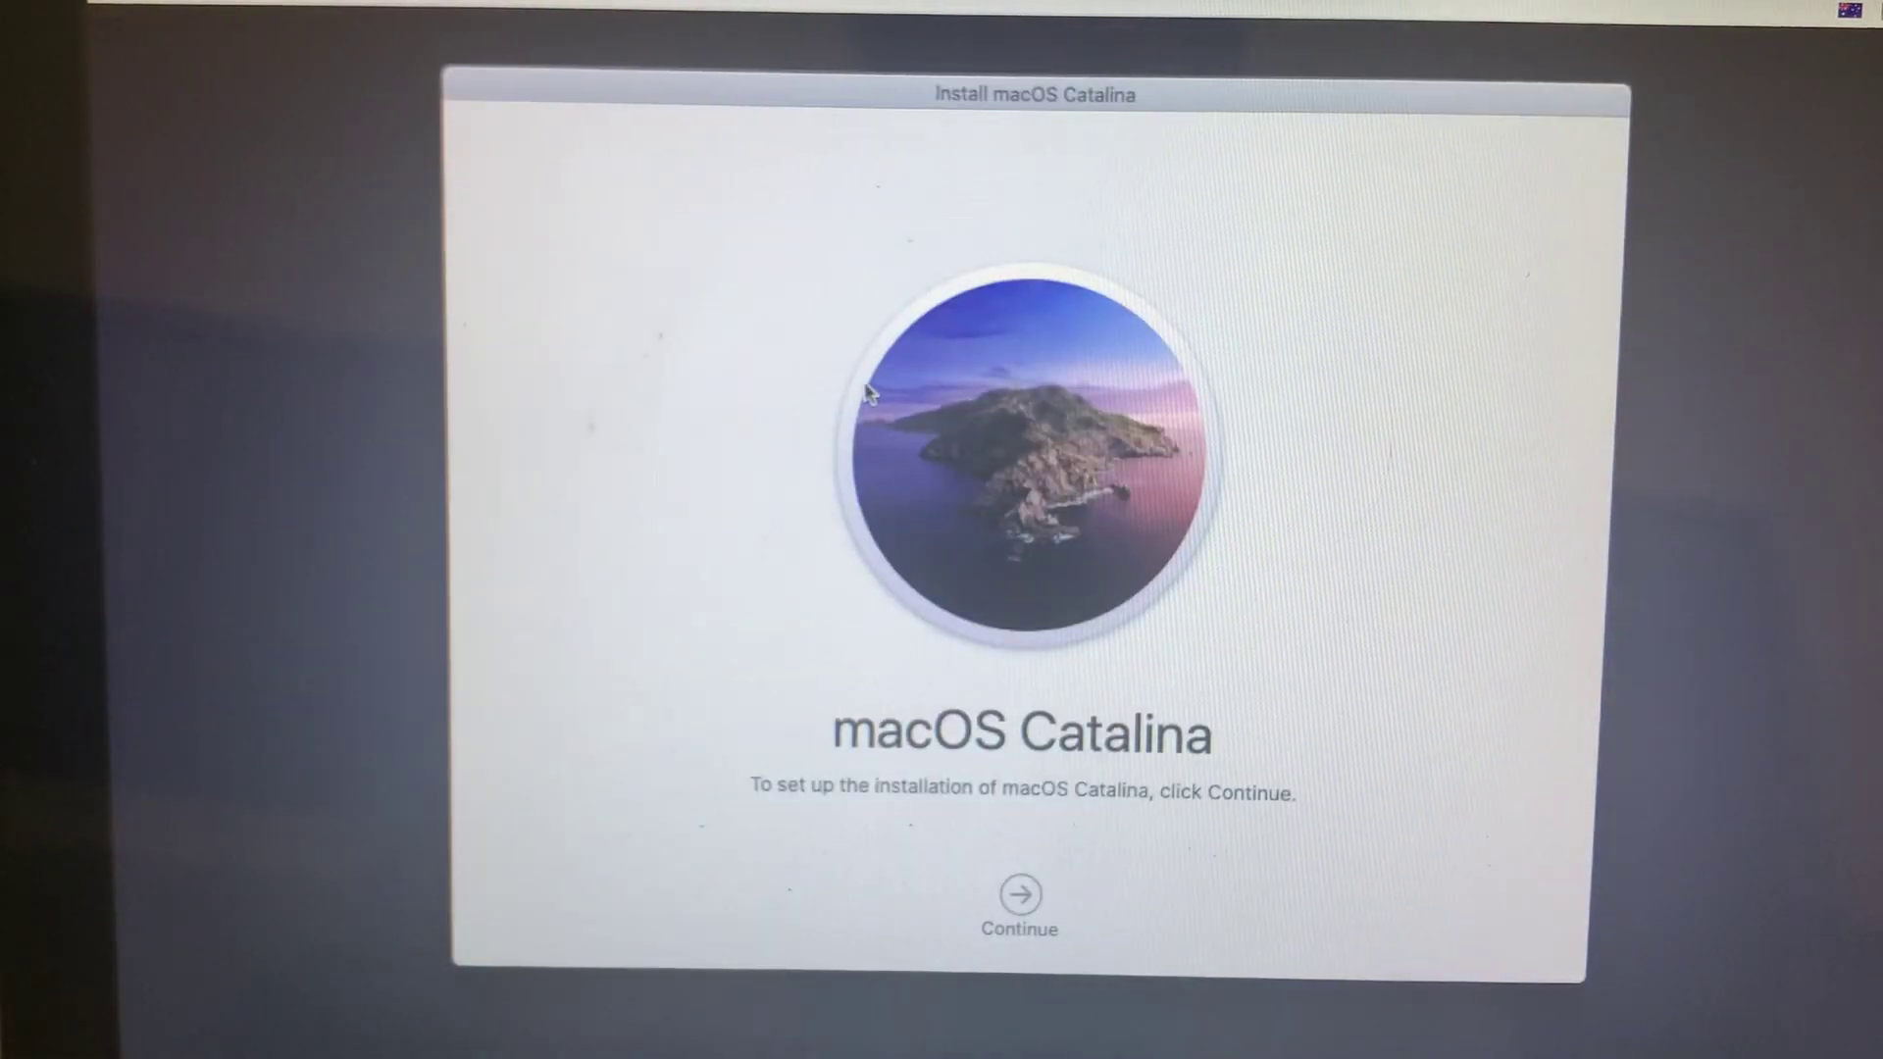
- Accept the macOS Catalina software licence agreement and start the installation on the internal 499.9 GB disk
{"action": "left_click", "coordinate": [1025, 907]}
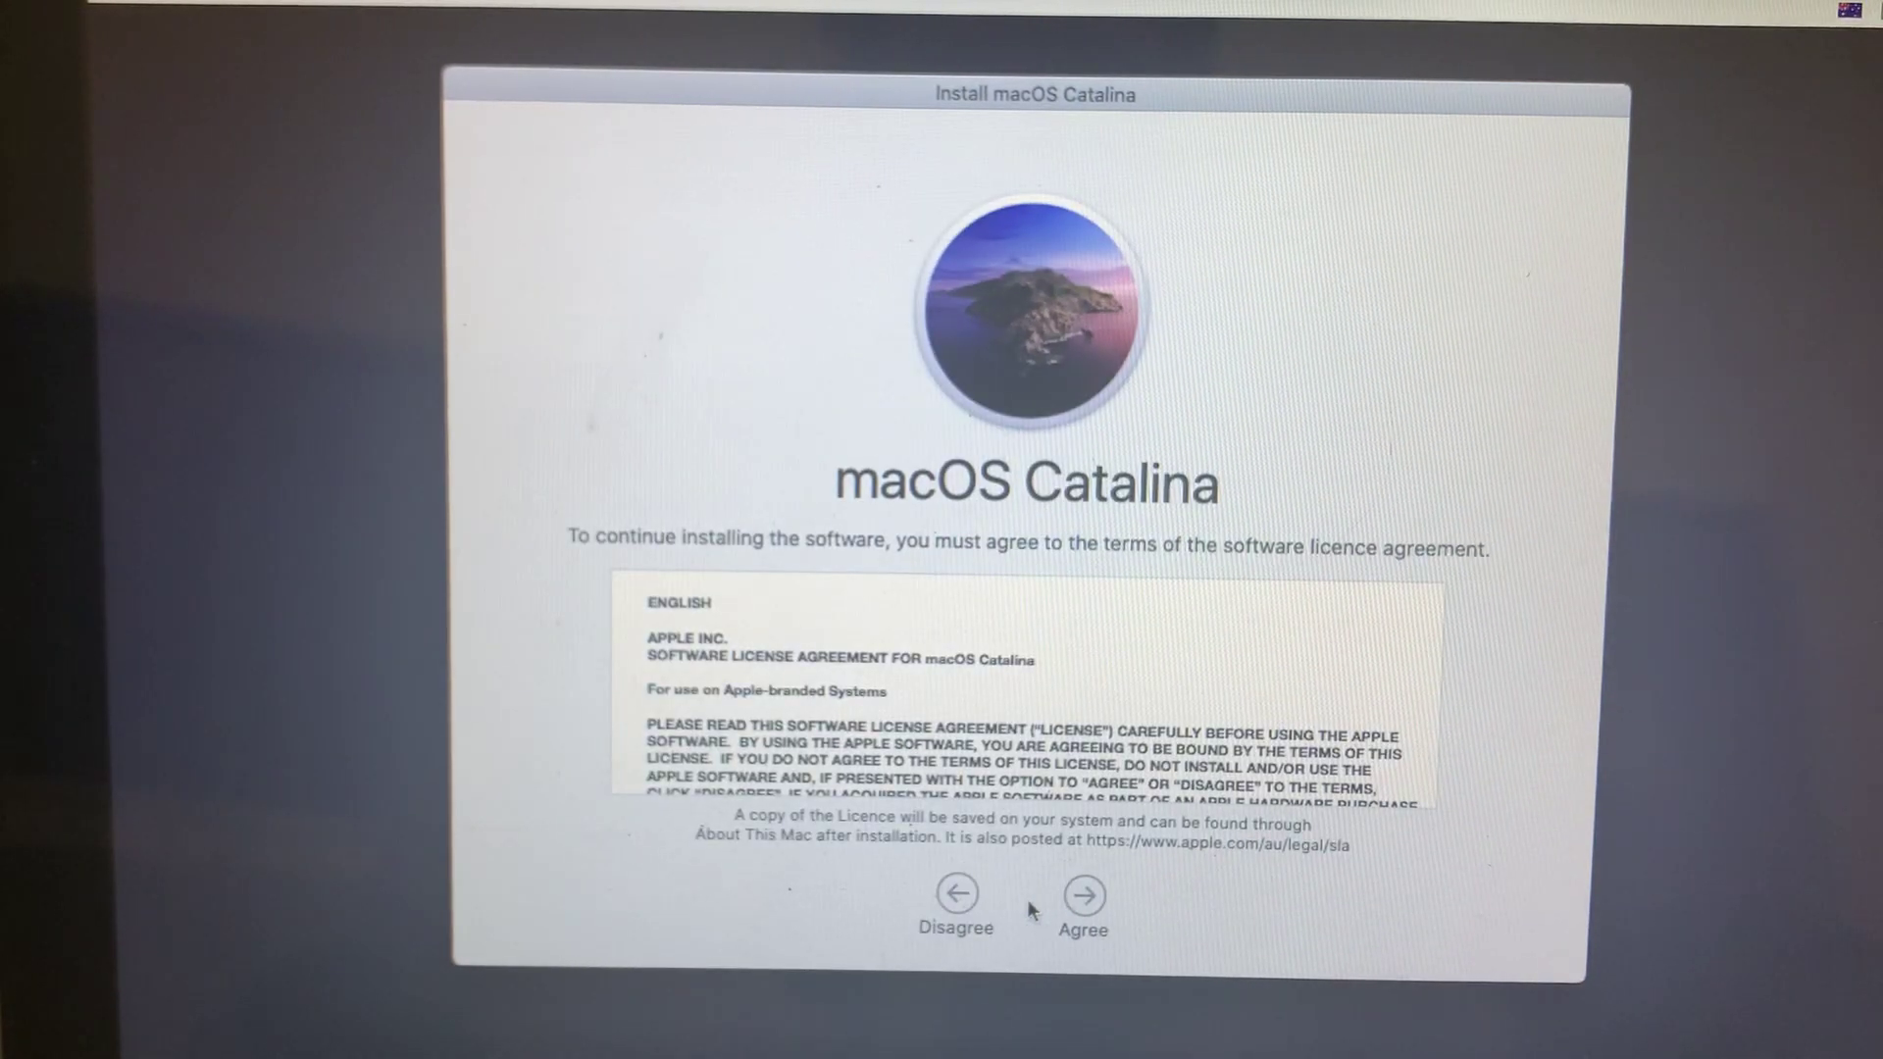
{"action": "left_click", "coordinate": [1085, 901]}
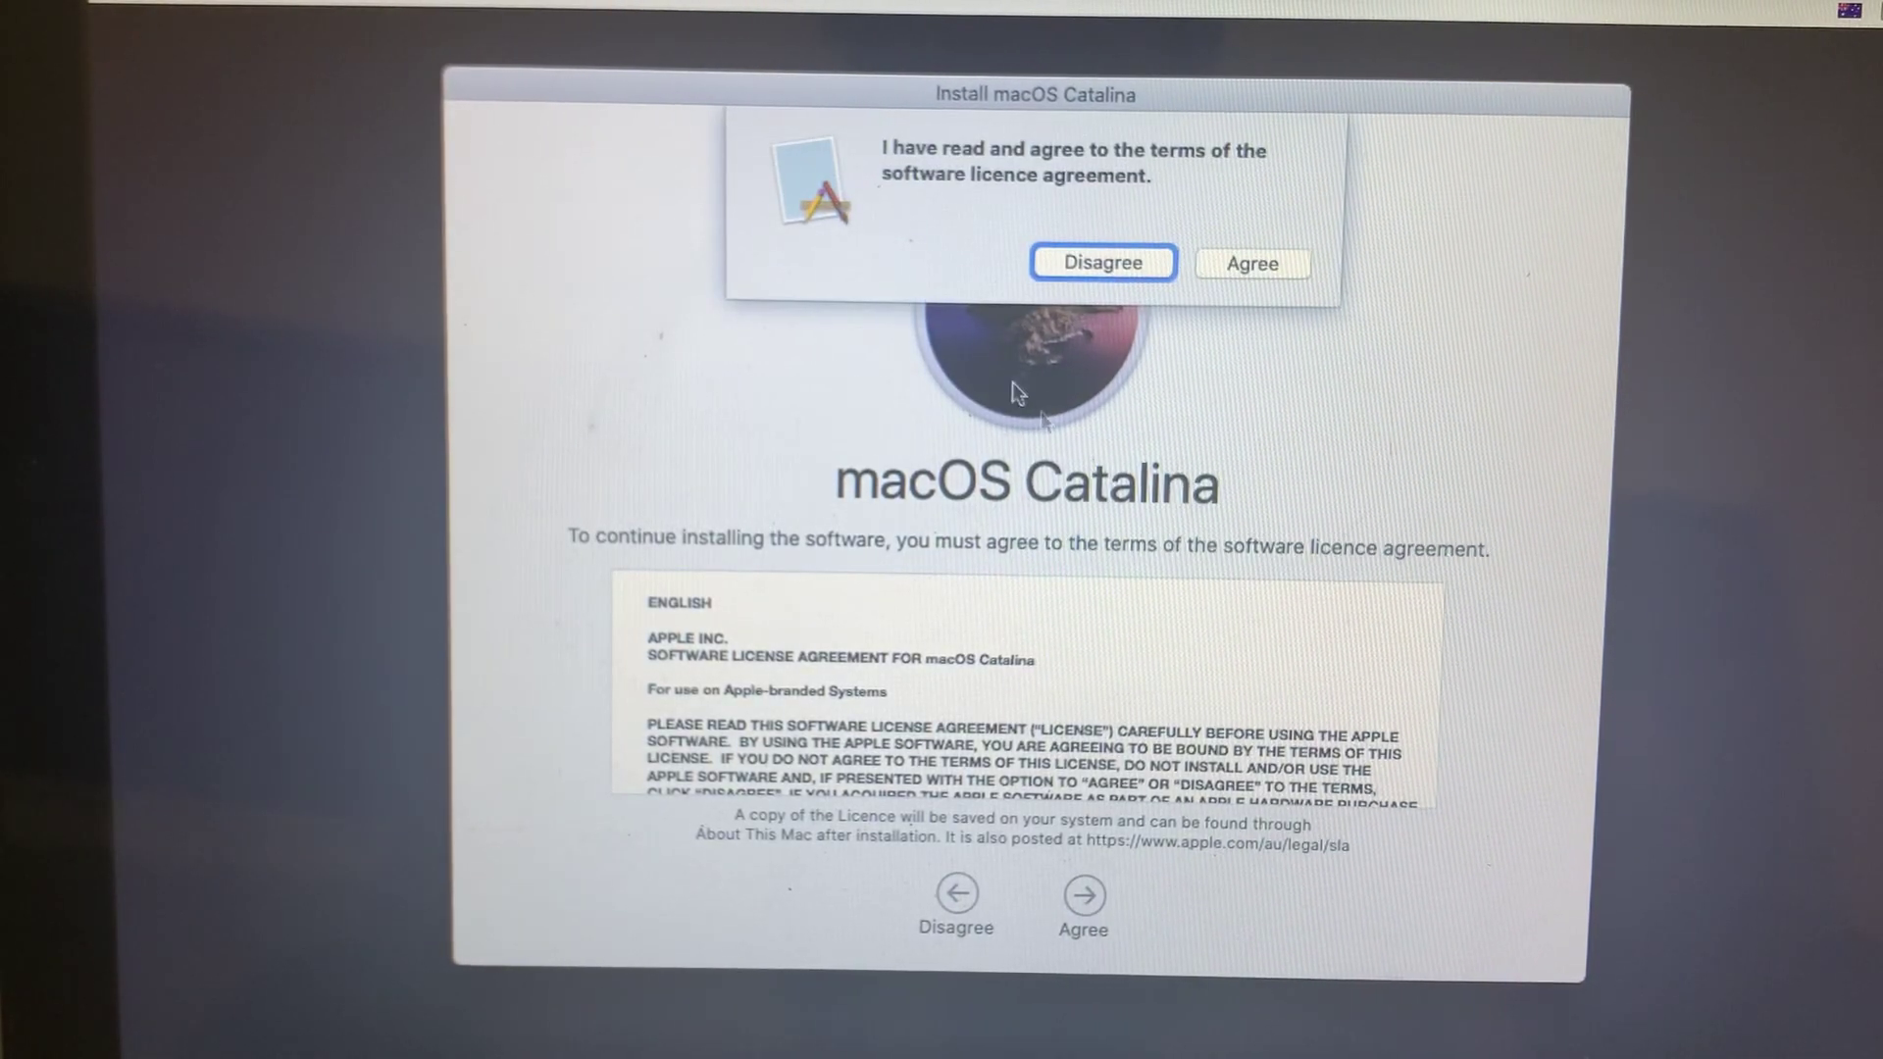
{"action": "left_click", "coordinate": [1260, 271]}
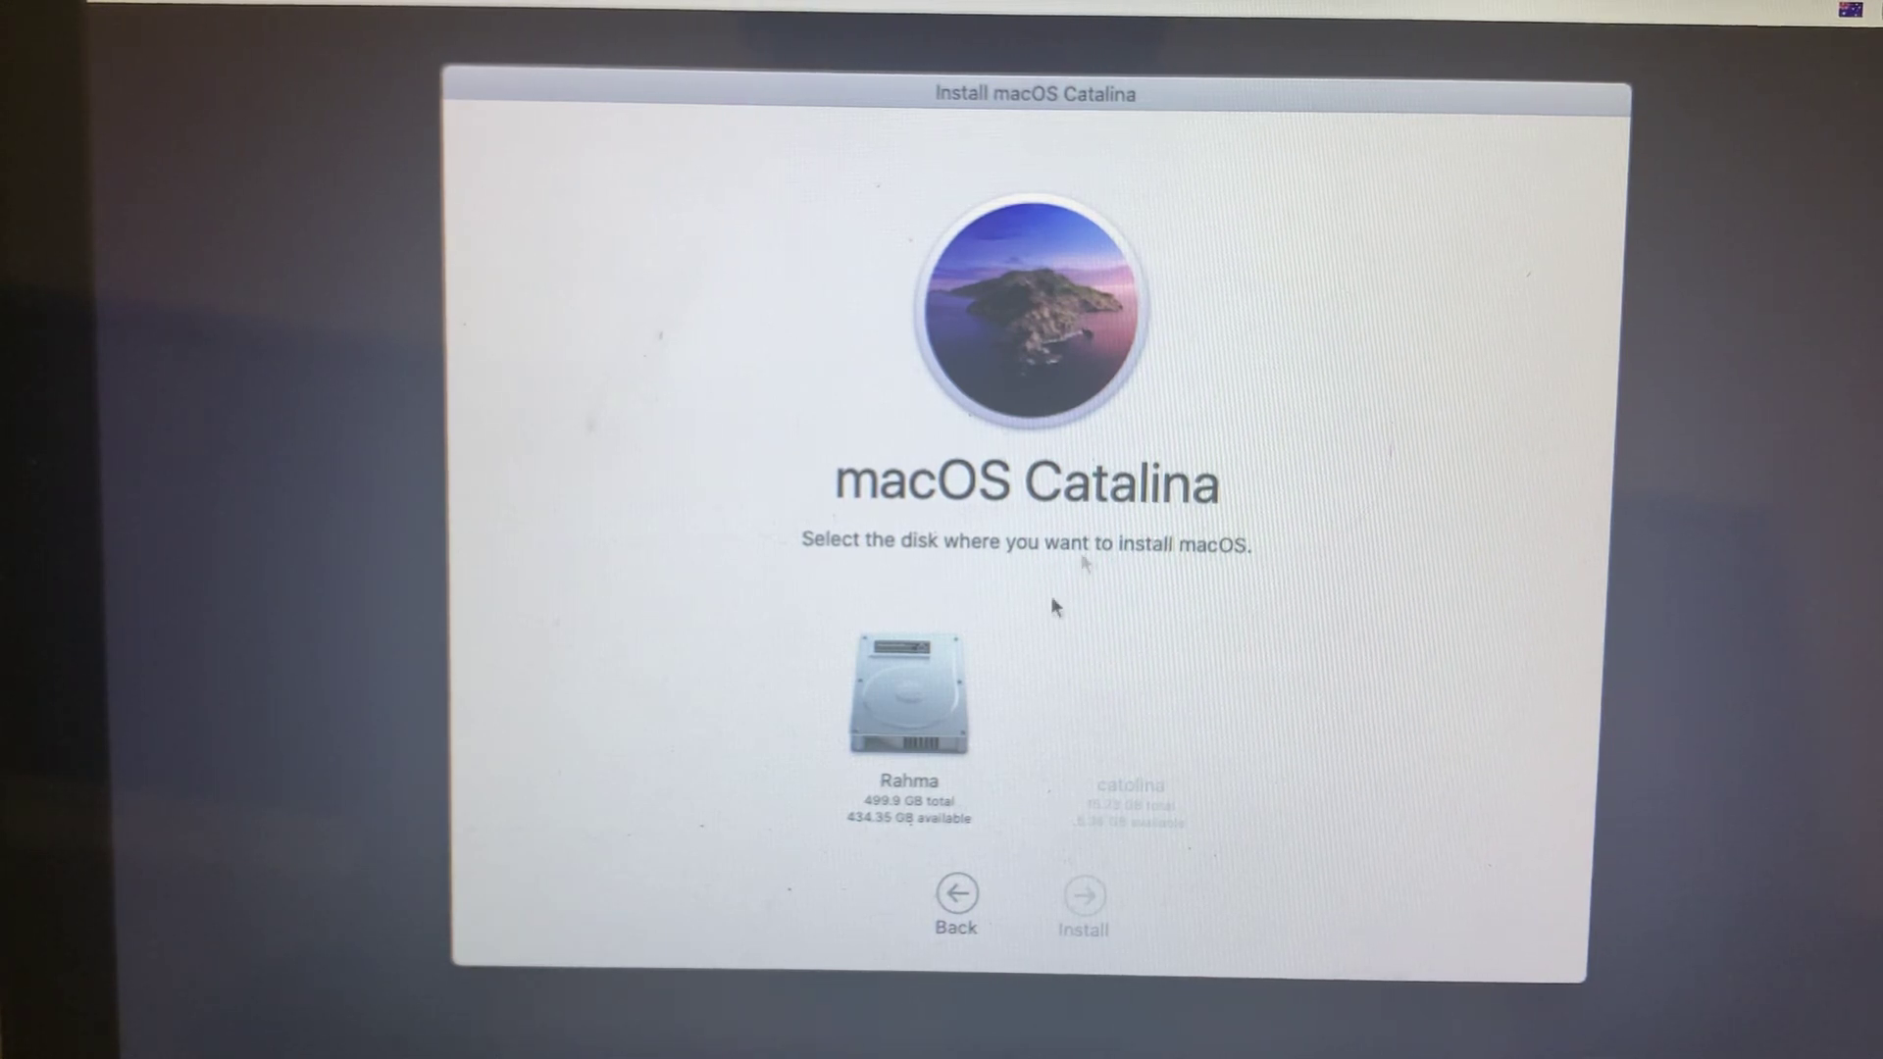
{"action": "left_click", "coordinate": [934, 709]}
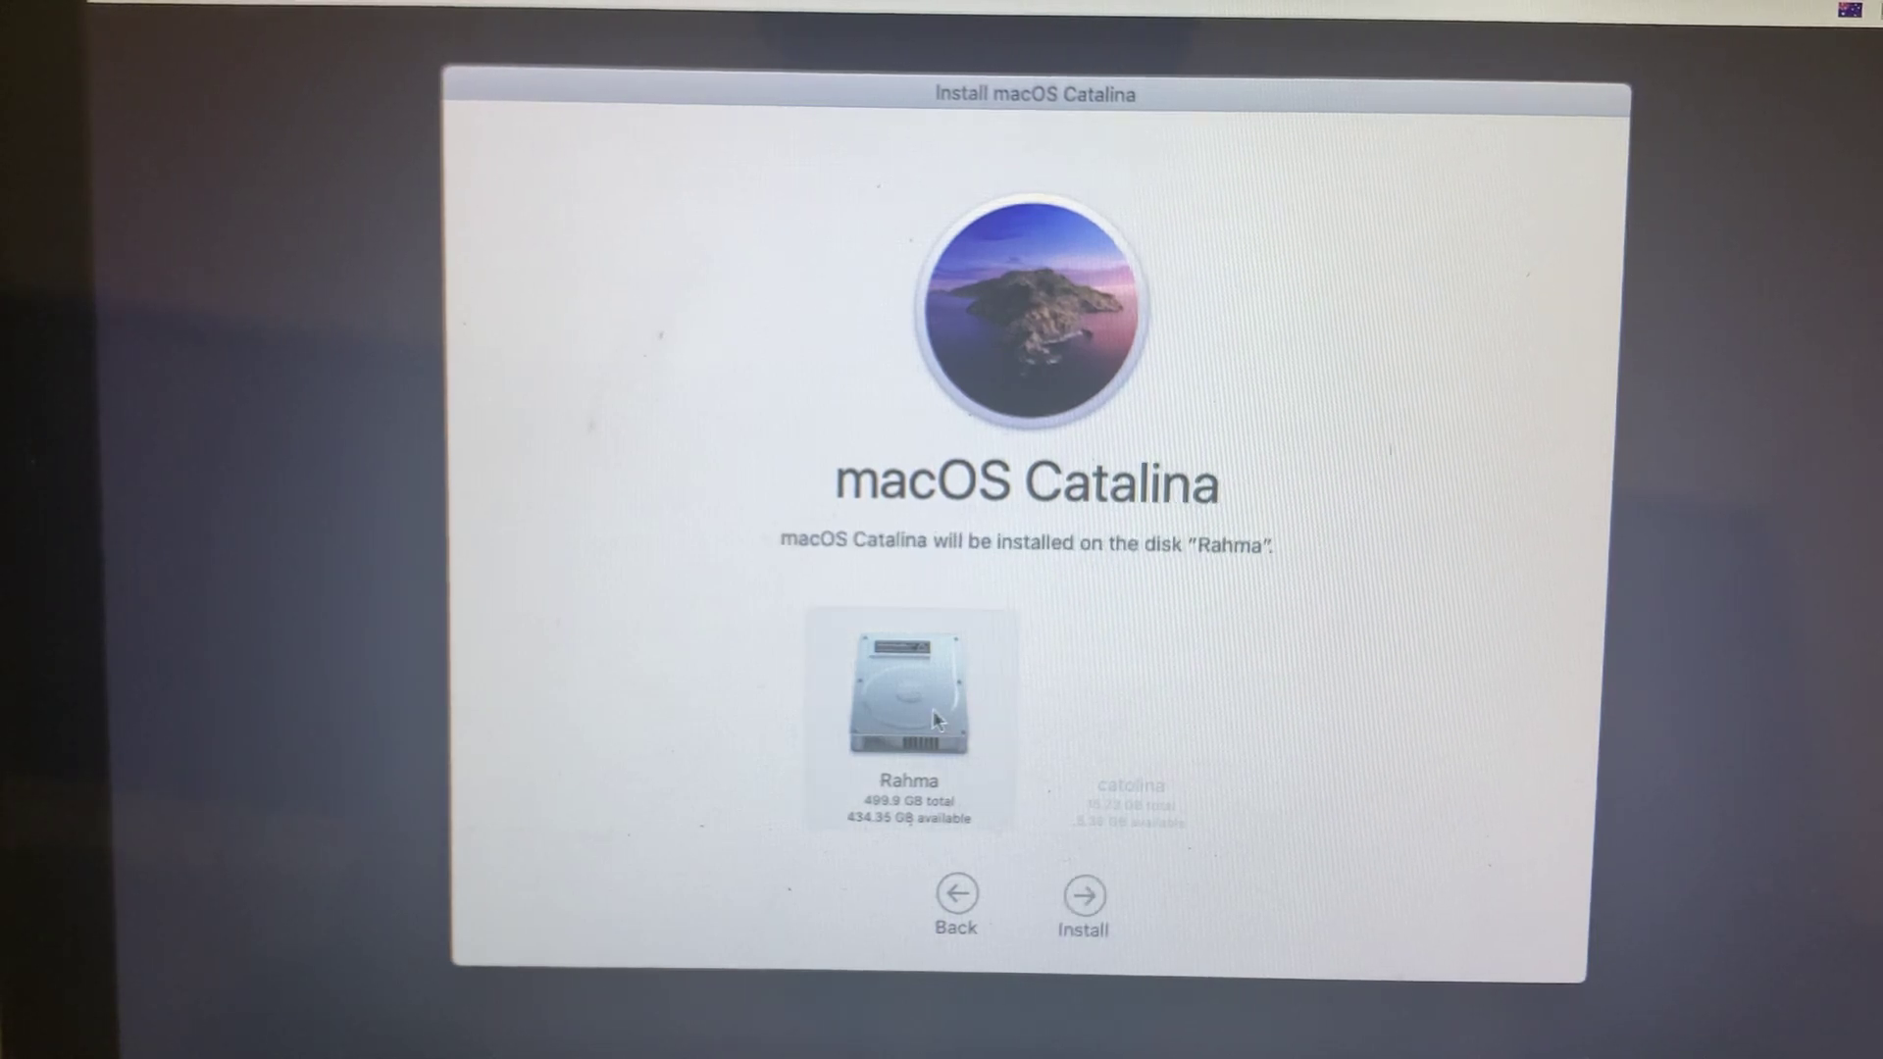
{"action": "left_click", "coordinate": [1097, 911]}
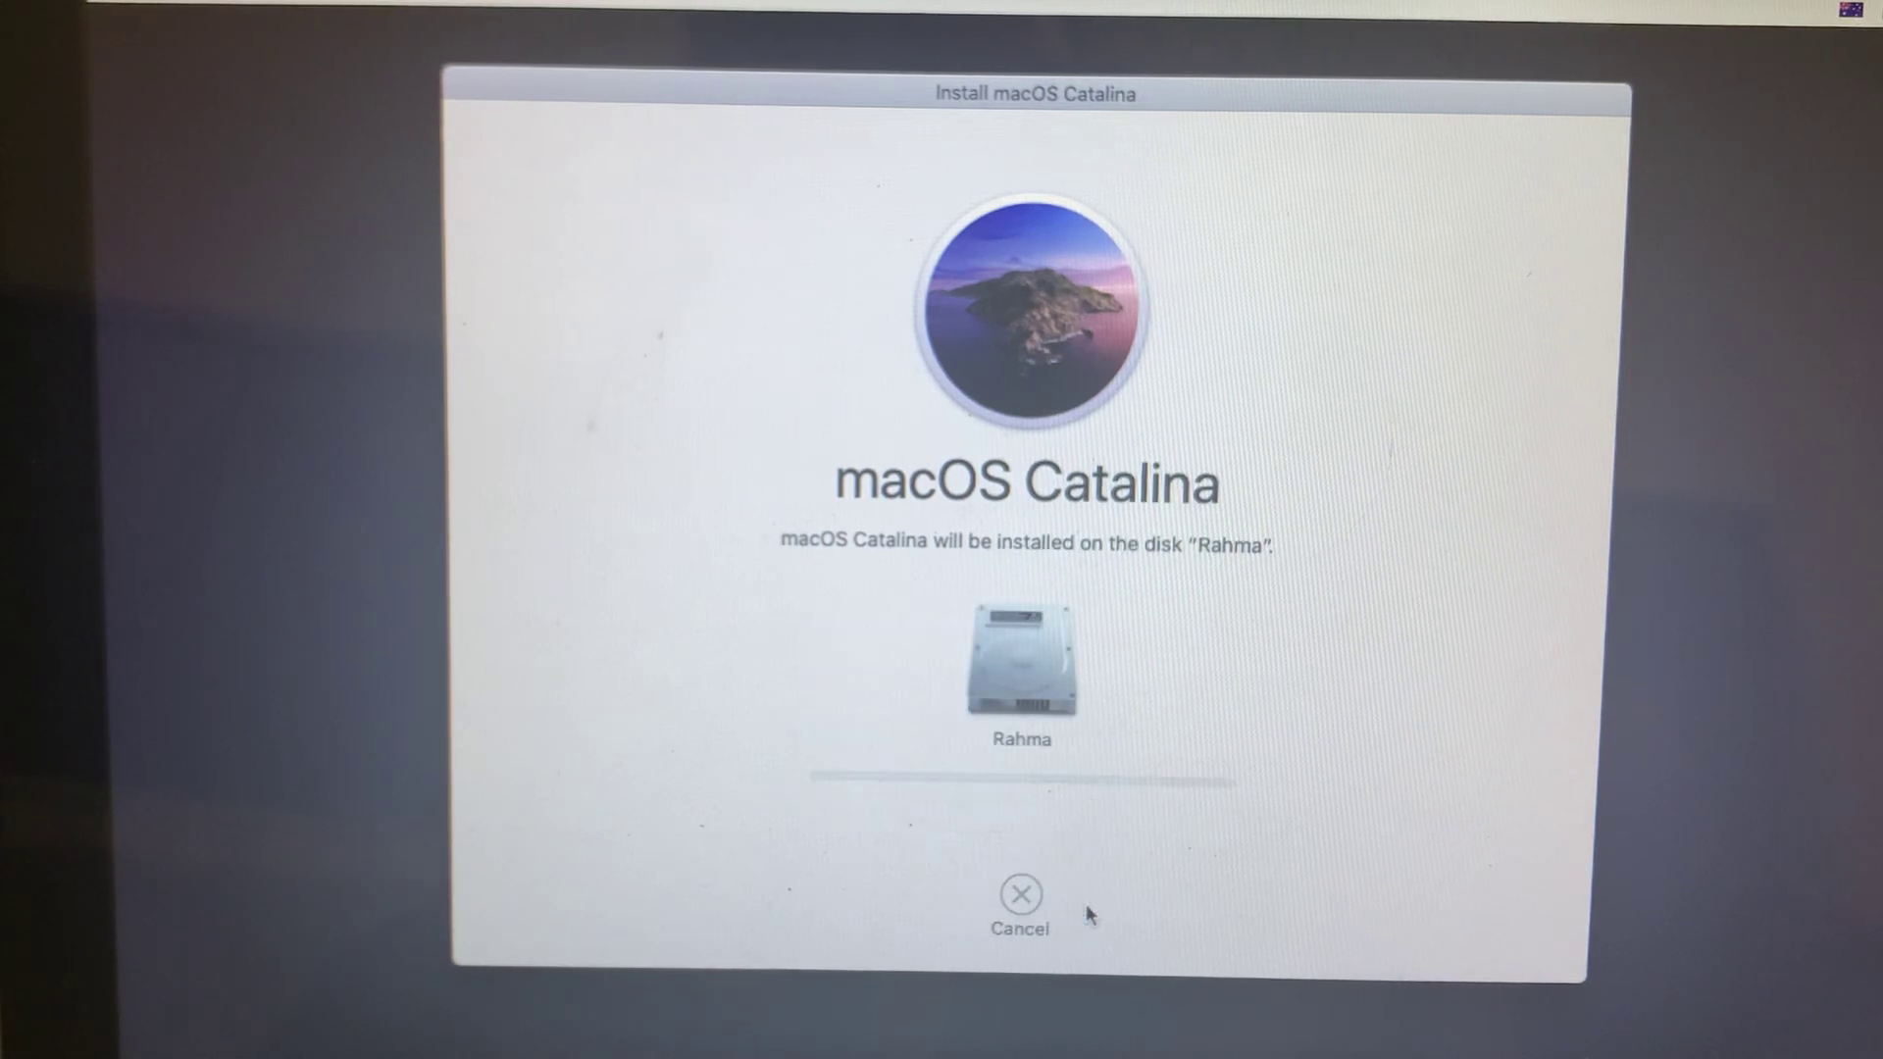